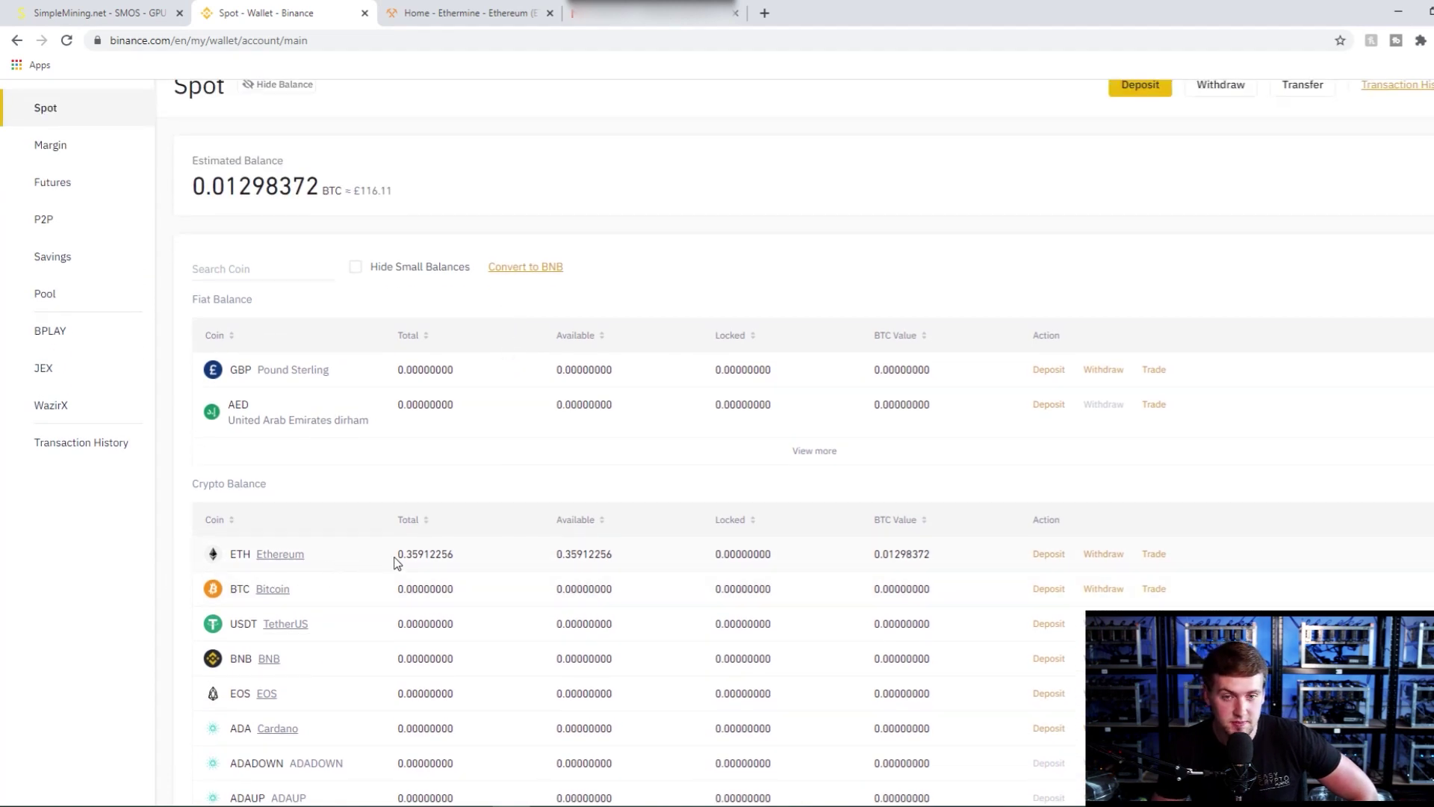
Search the spot wallet for eth, open the Ethereum deposit page and copy its ERC20 deposit address.
{"action": "left_click", "coordinate": [269, 273]}
{"action": "type", "text": "eth"}
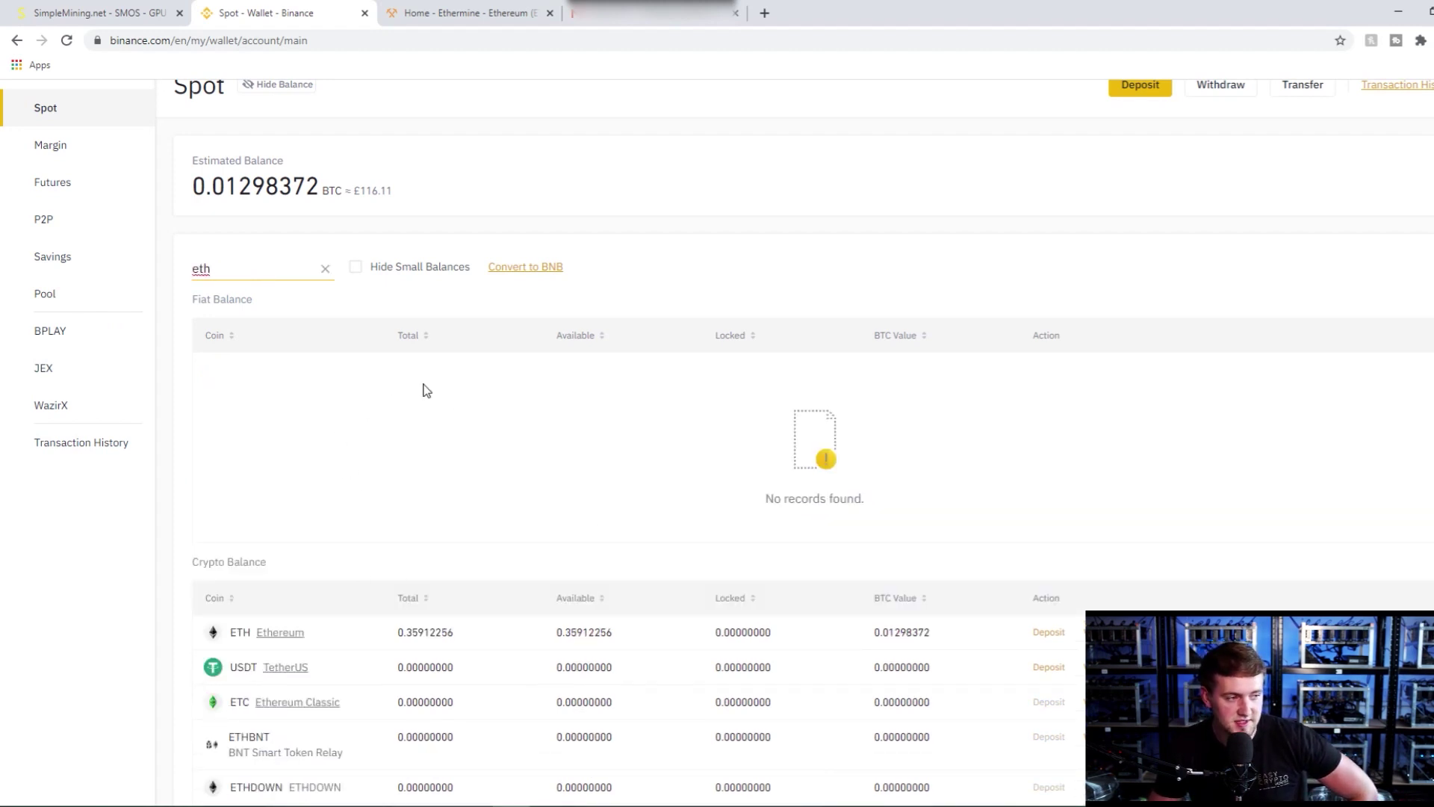
{"action": "scroll", "coordinate": [506, 438], "scroll_direction": "down", "scroll_amount": 3}
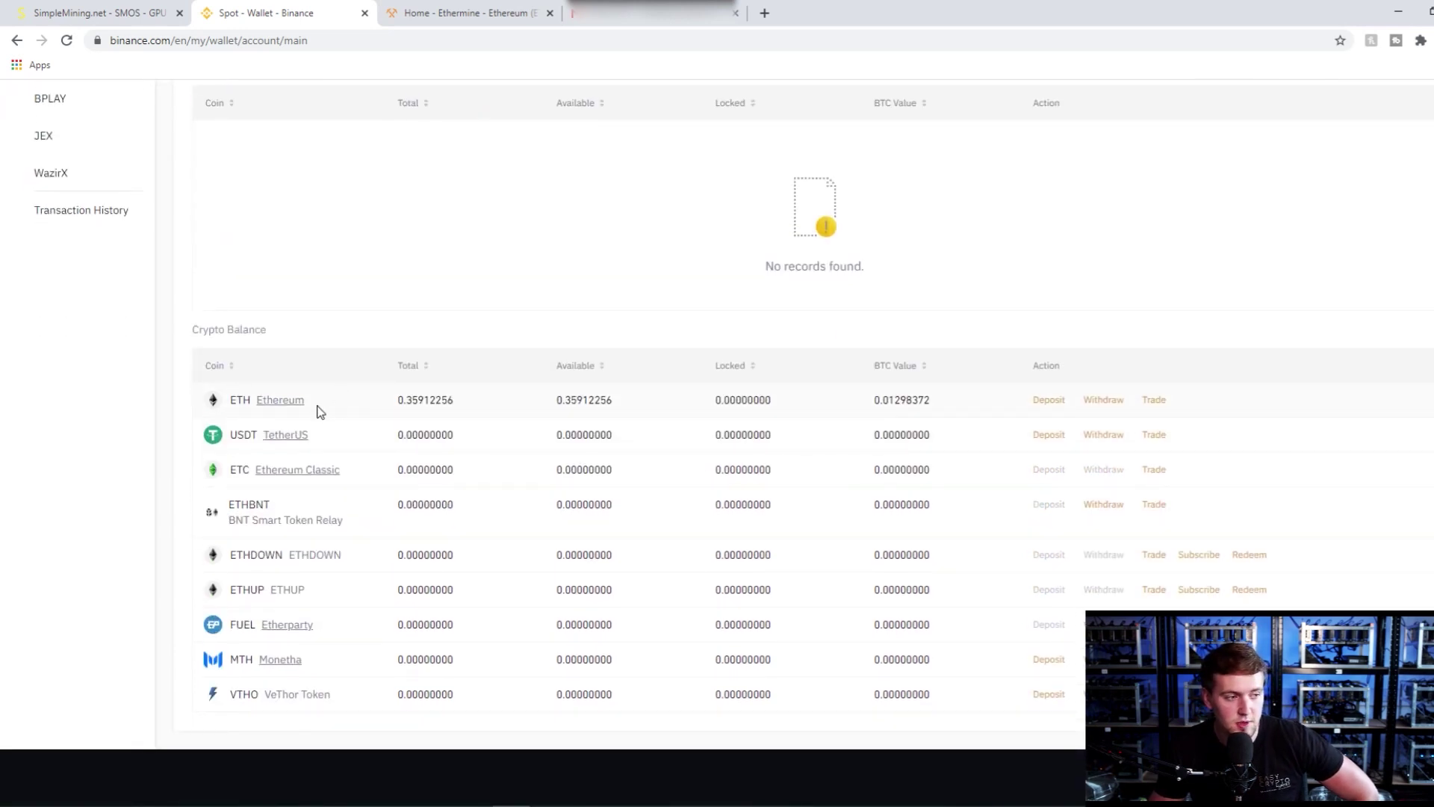
{"action": "left_click", "coordinate": [1053, 401]}
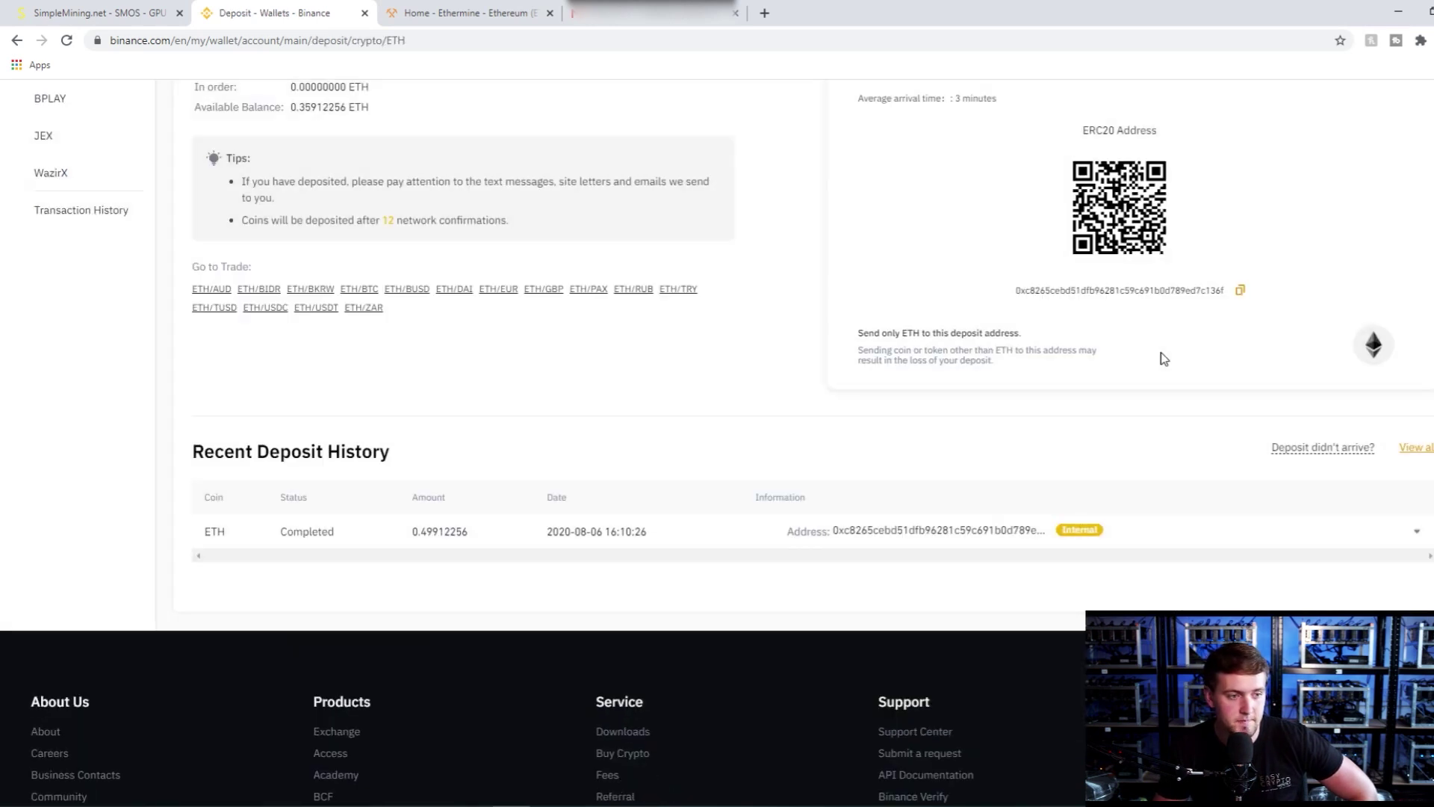
{"action": "scroll", "coordinate": [1247, 333], "scroll_direction": "up", "scroll_amount": 2}
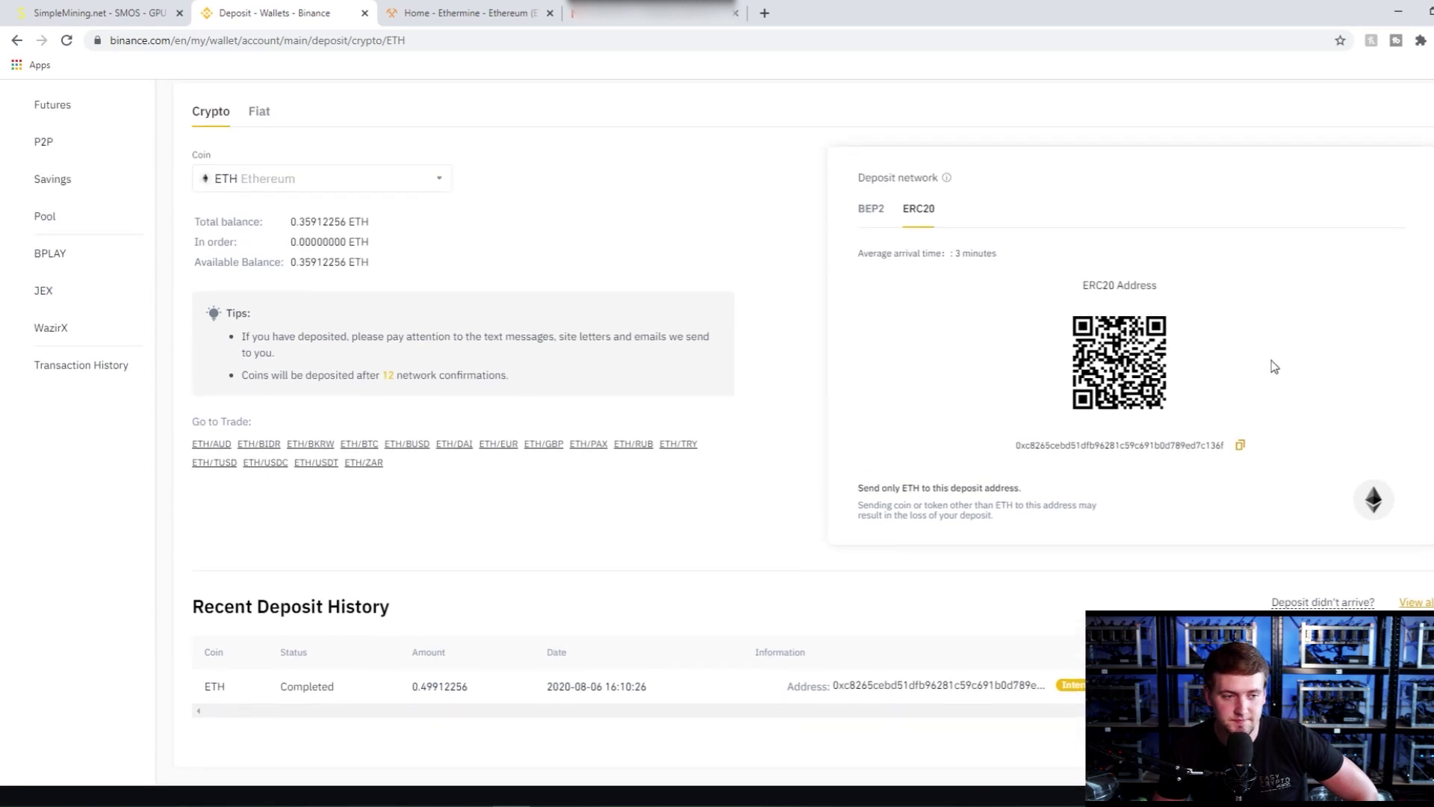
{"action": "left_click", "coordinate": [1241, 447]}
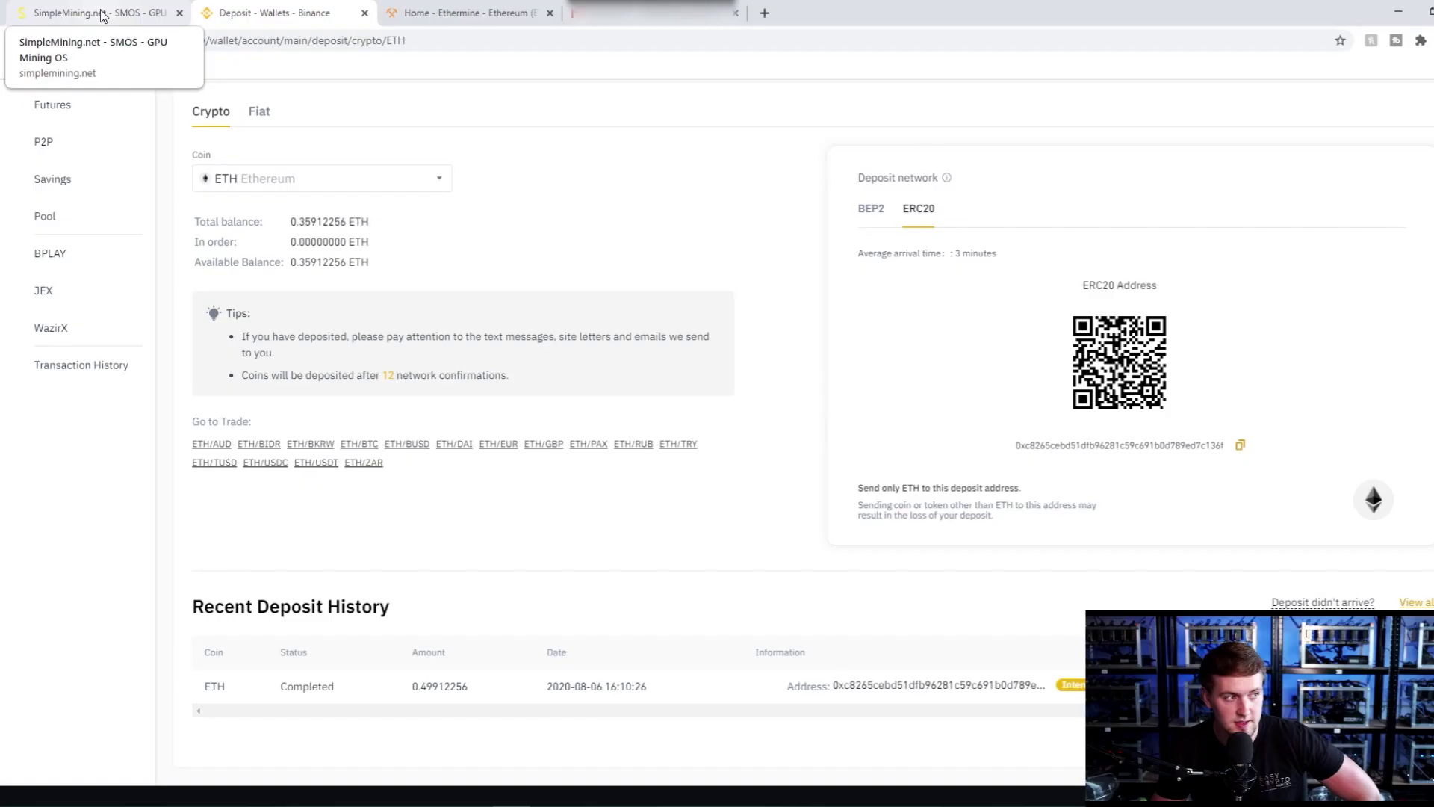
Switch to SimpleMining and start a new group configuration that uses the gminer-v2.21-cuda9.2 miner.
{"action": "left_click", "coordinate": [100, 14]}
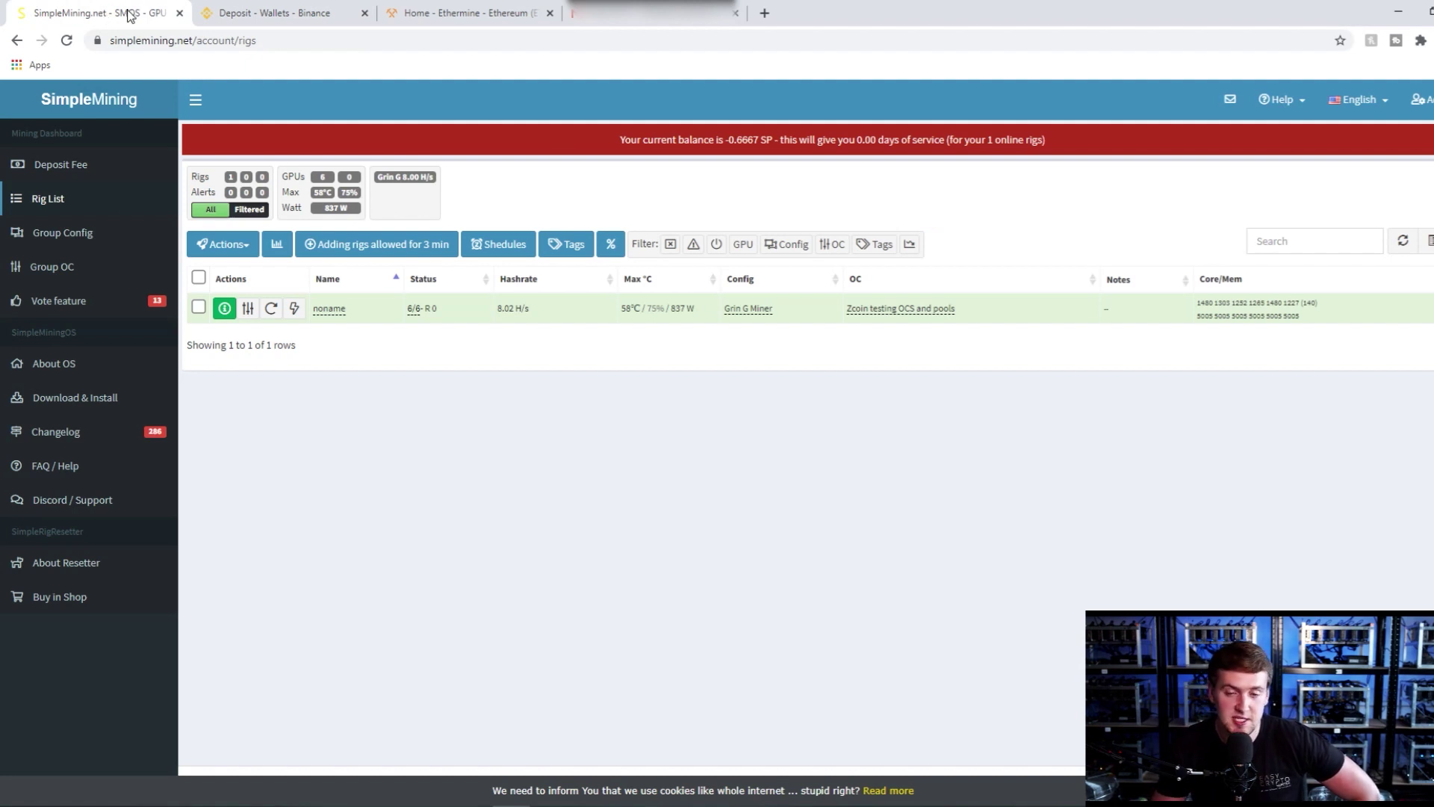
{"action": "left_click", "coordinate": [89, 241]}
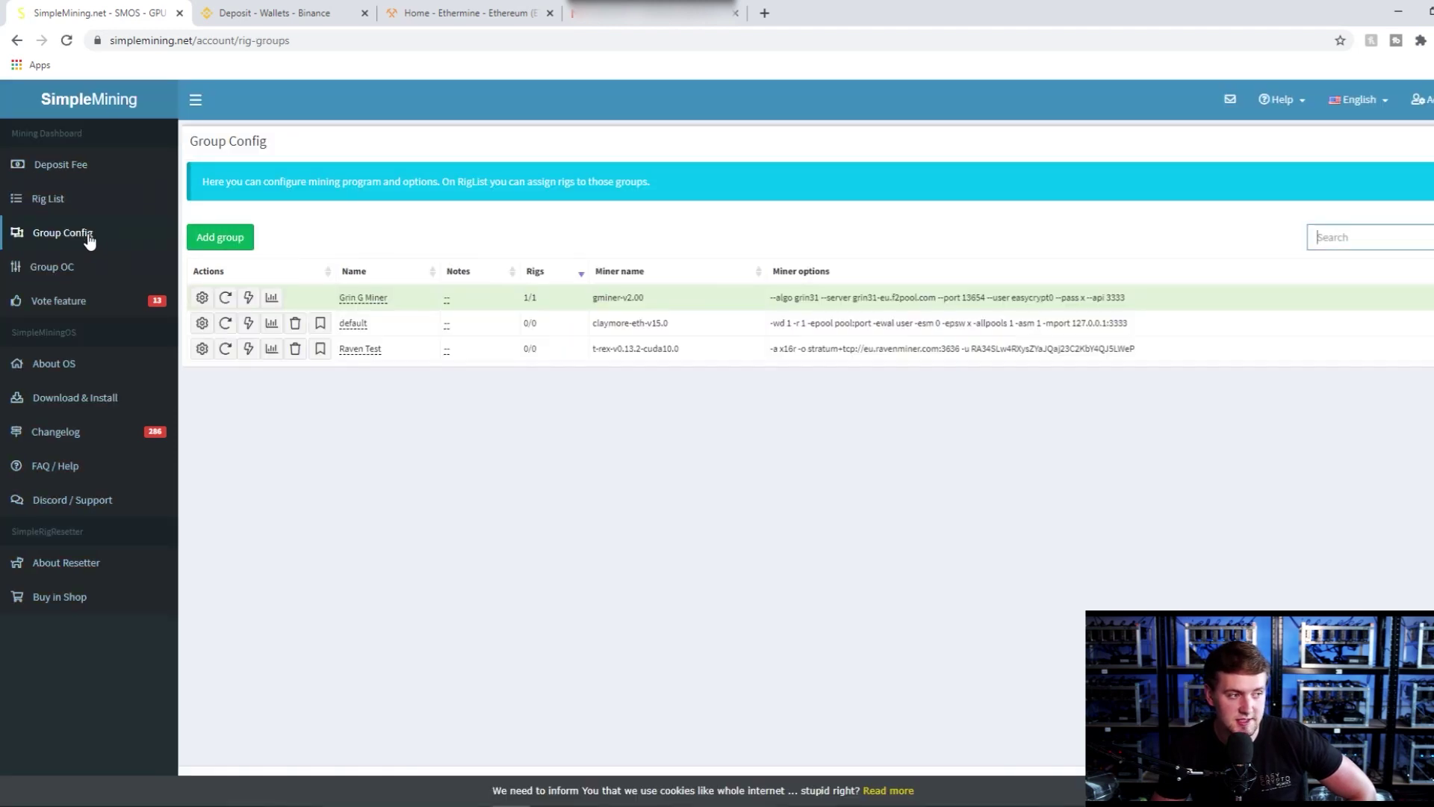
{"action": "left_click", "coordinate": [221, 238]}
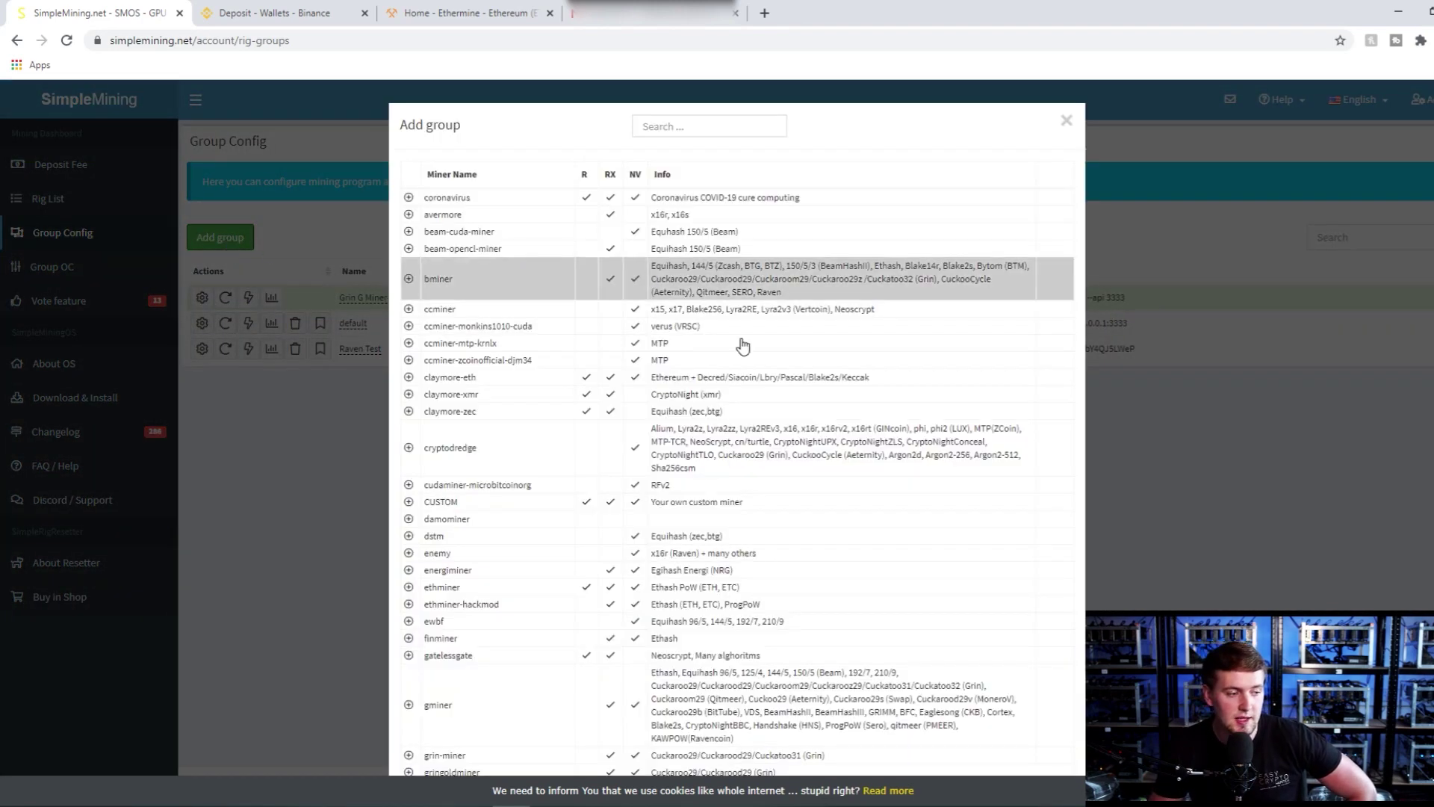
{"action": "scroll", "coordinate": [823, 396], "scroll_direction": "down", "scroll_amount": 1}
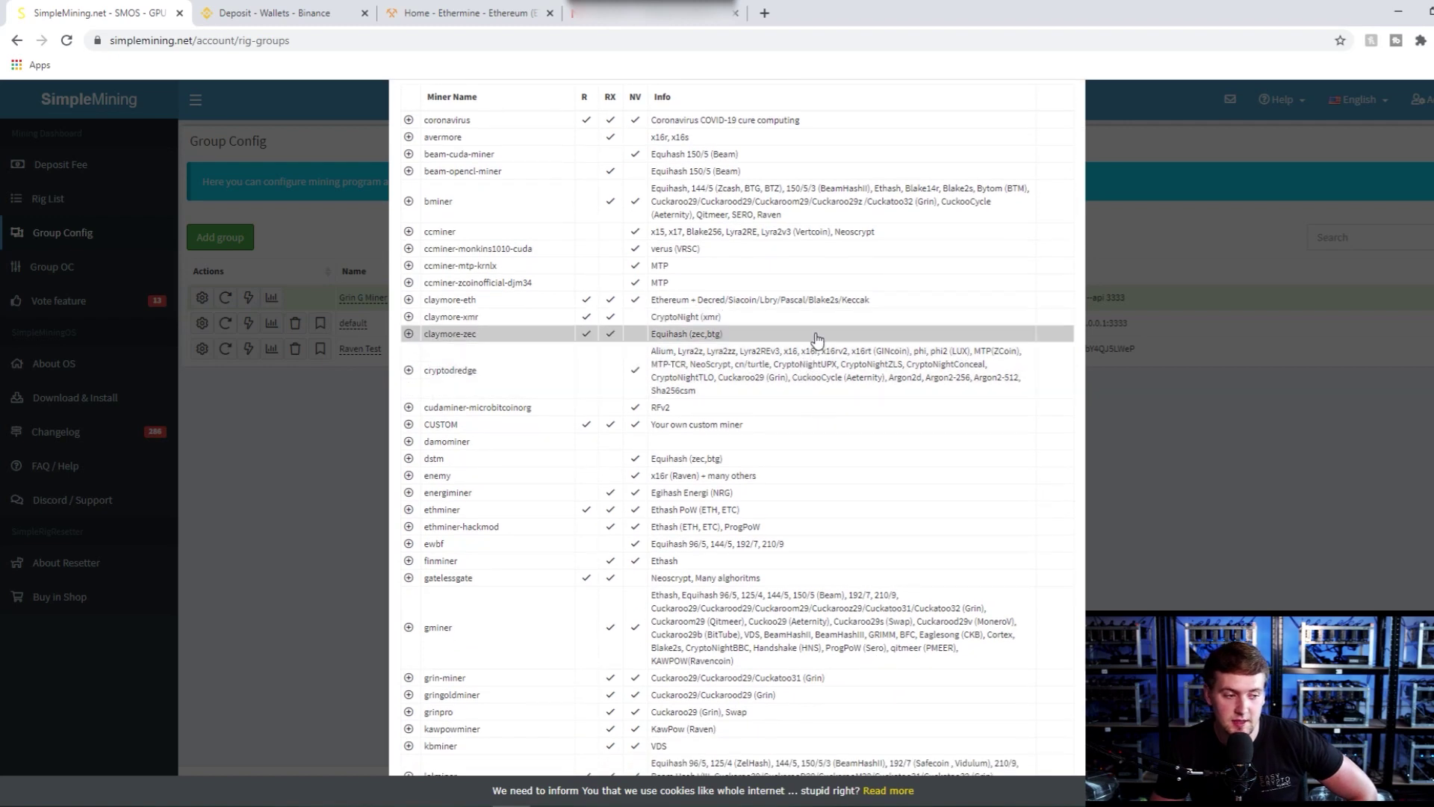
{"action": "scroll", "coordinate": [818, 340], "scroll_direction": "down", "scroll_amount": 1}
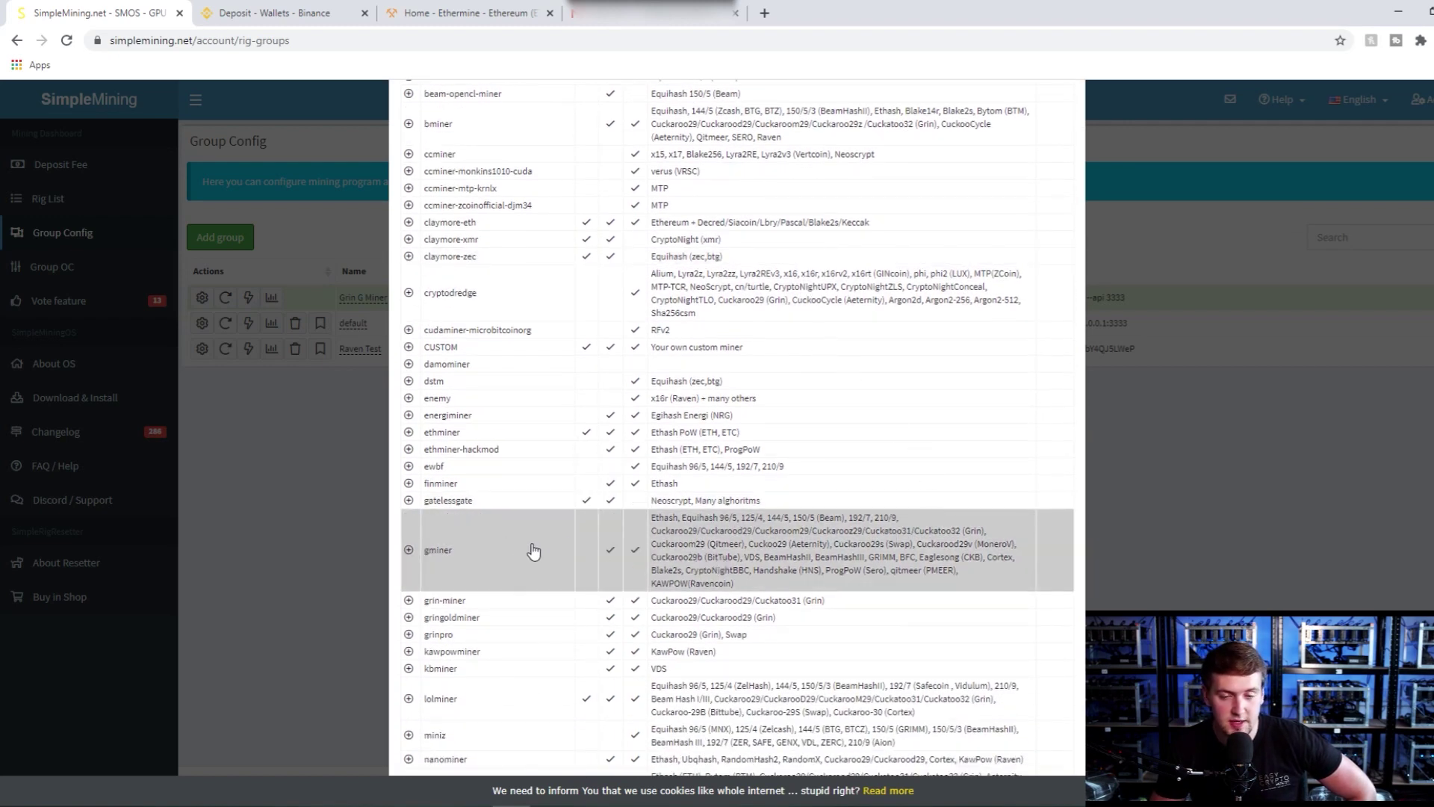
{"action": "left_click", "coordinate": [751, 554]}
{"action": "scroll", "coordinate": [843, 475], "scroll_direction": "down", "scroll_amount": 1}
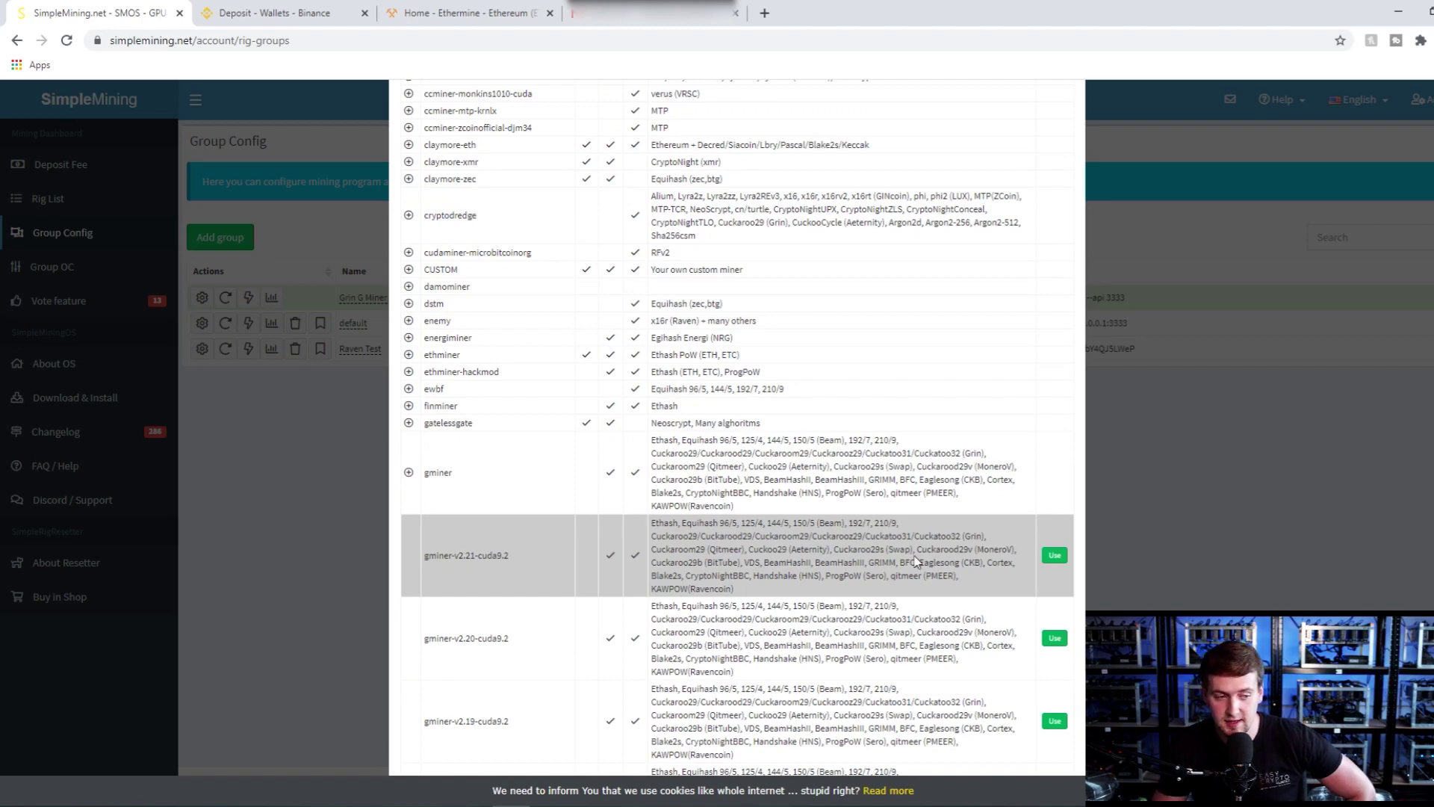
{"action": "left_click", "coordinate": [1054, 556]}
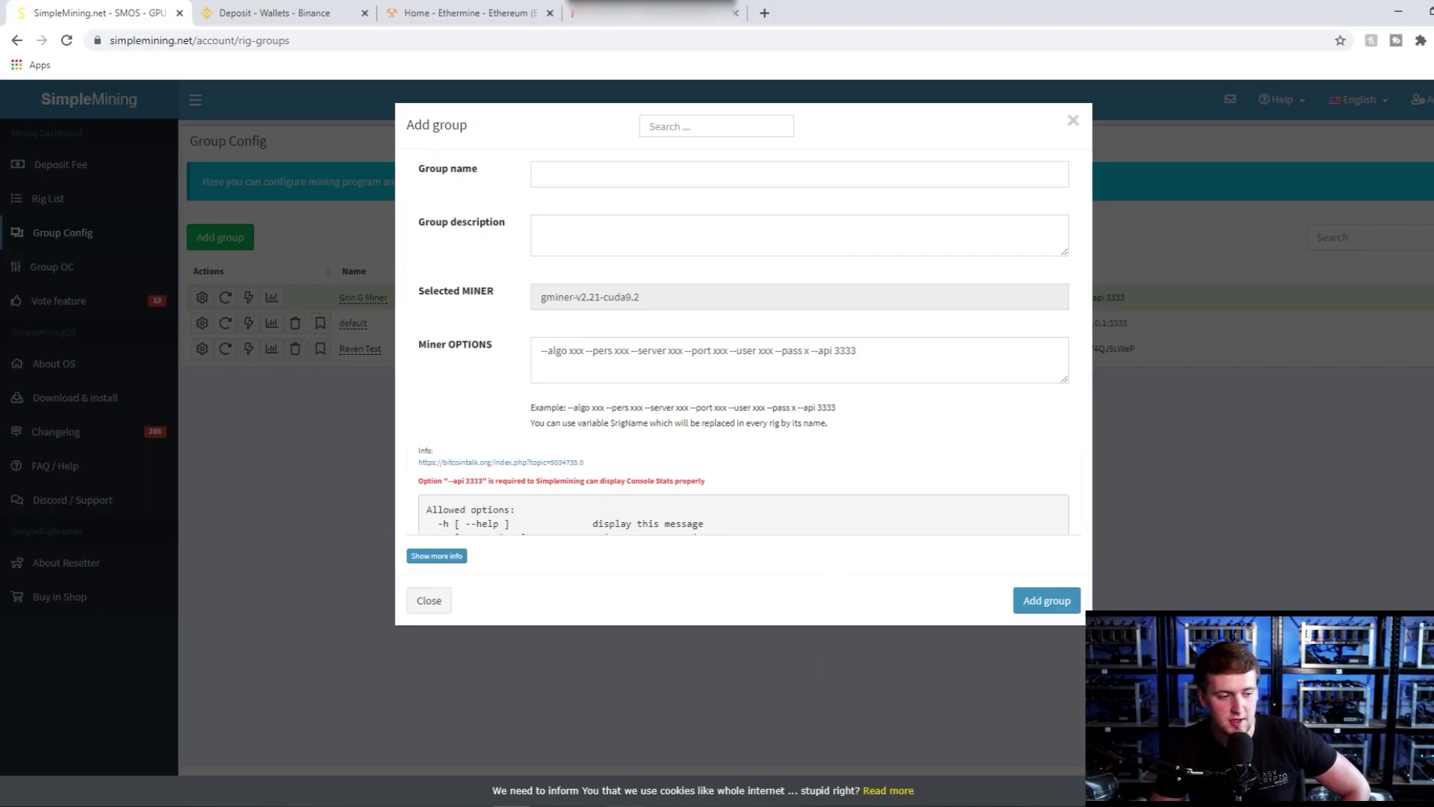
Replace the default miner options with the Notepad line for ethash on eu1.ethermine.org, port 4444, user WALLET_ADDRESS.$rigName and API 3333.
{"action": "key", "text": "alt+Tab"}
{"action": "left_click_drag", "start_coordinate": [1163, 404], "coordinate": [1170, 425]}
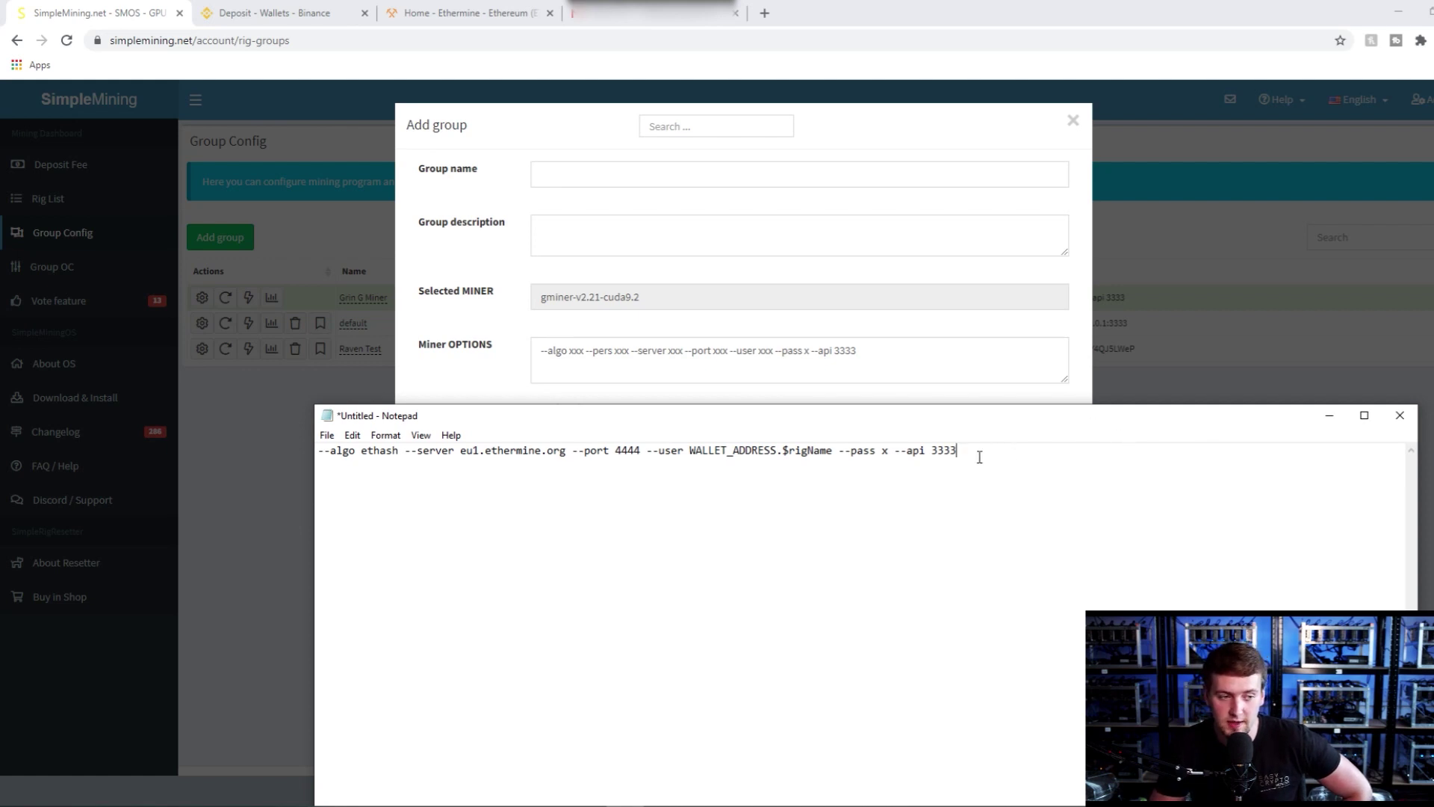
{"action": "left_click_drag", "start_coordinate": [959, 460], "coordinate": [317, 473]}
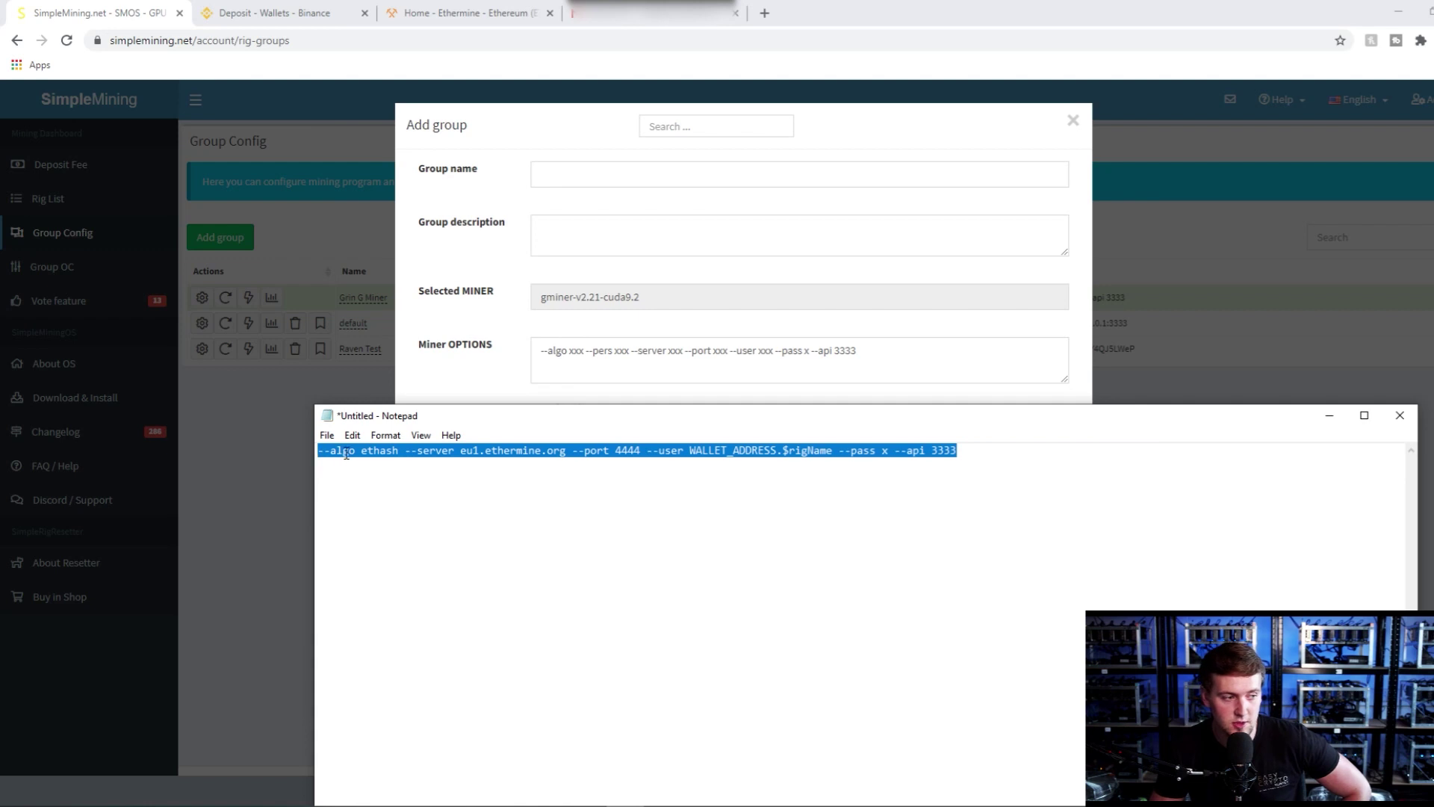
{"action": "right_click", "coordinate": [346, 454]}
{"action": "left_click", "coordinate": [392, 505]}
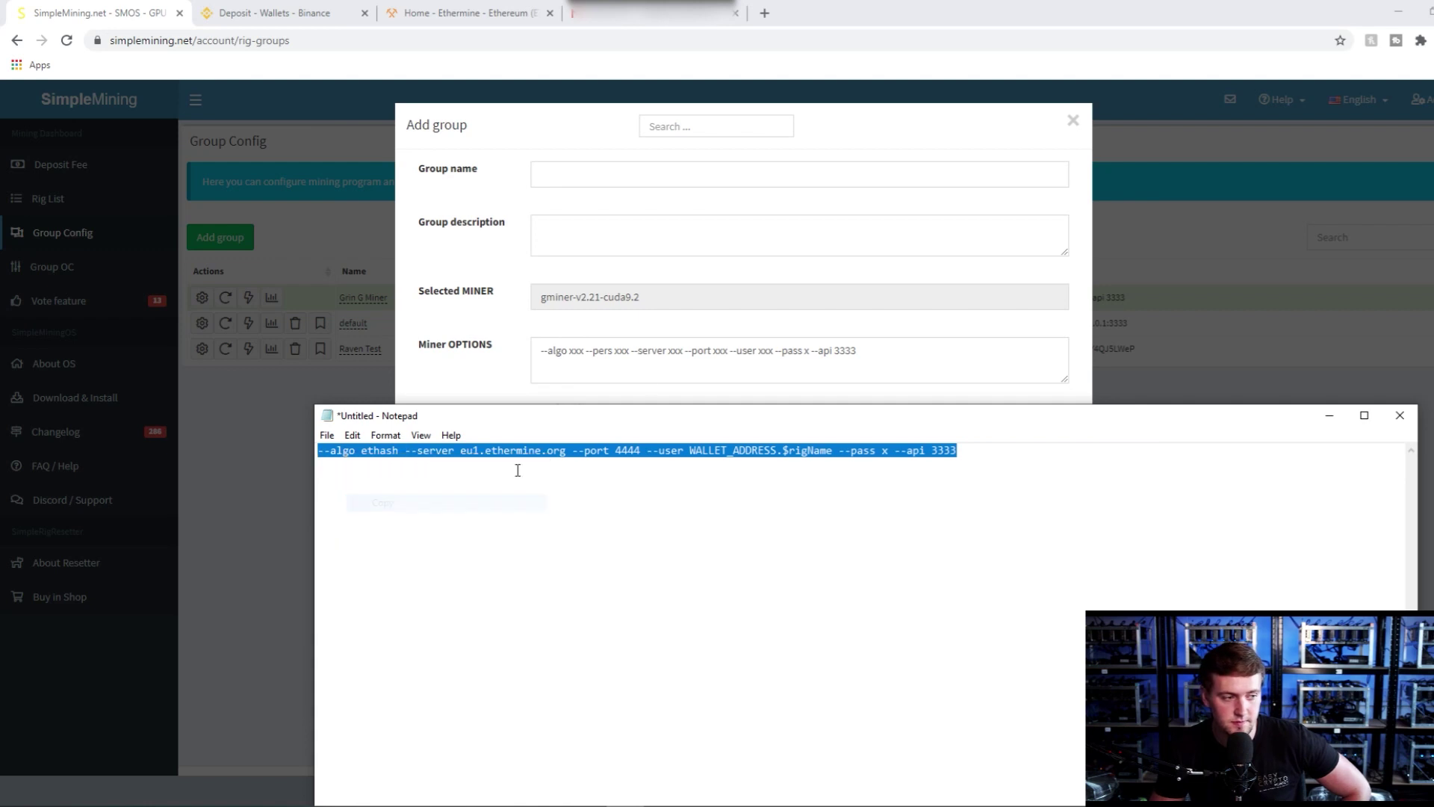
{"action": "left_click", "coordinate": [919, 336]}
{"action": "left_click_drag", "start_coordinate": [893, 352], "coordinate": [505, 343]}
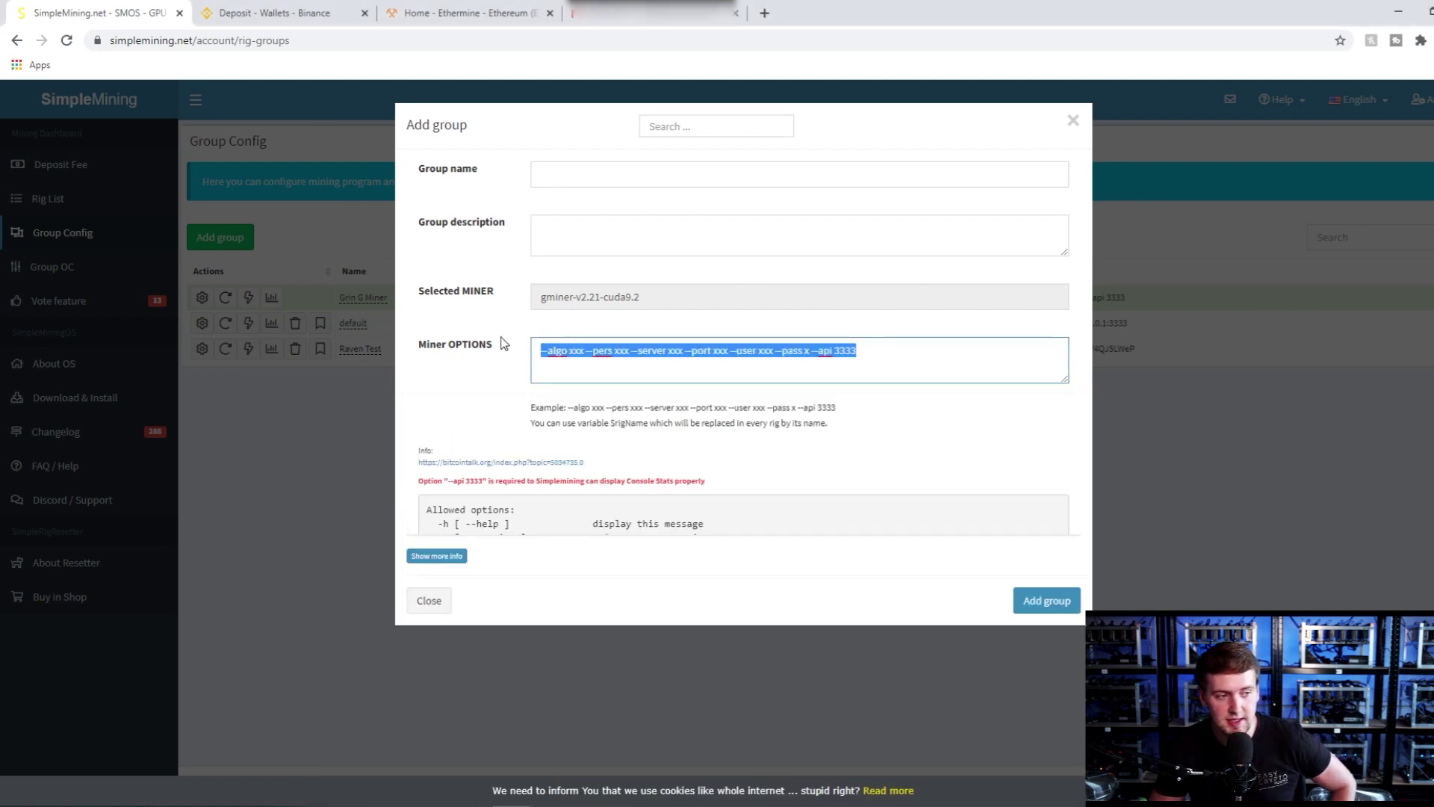
{"action": "key", "text": "BackSpace"}
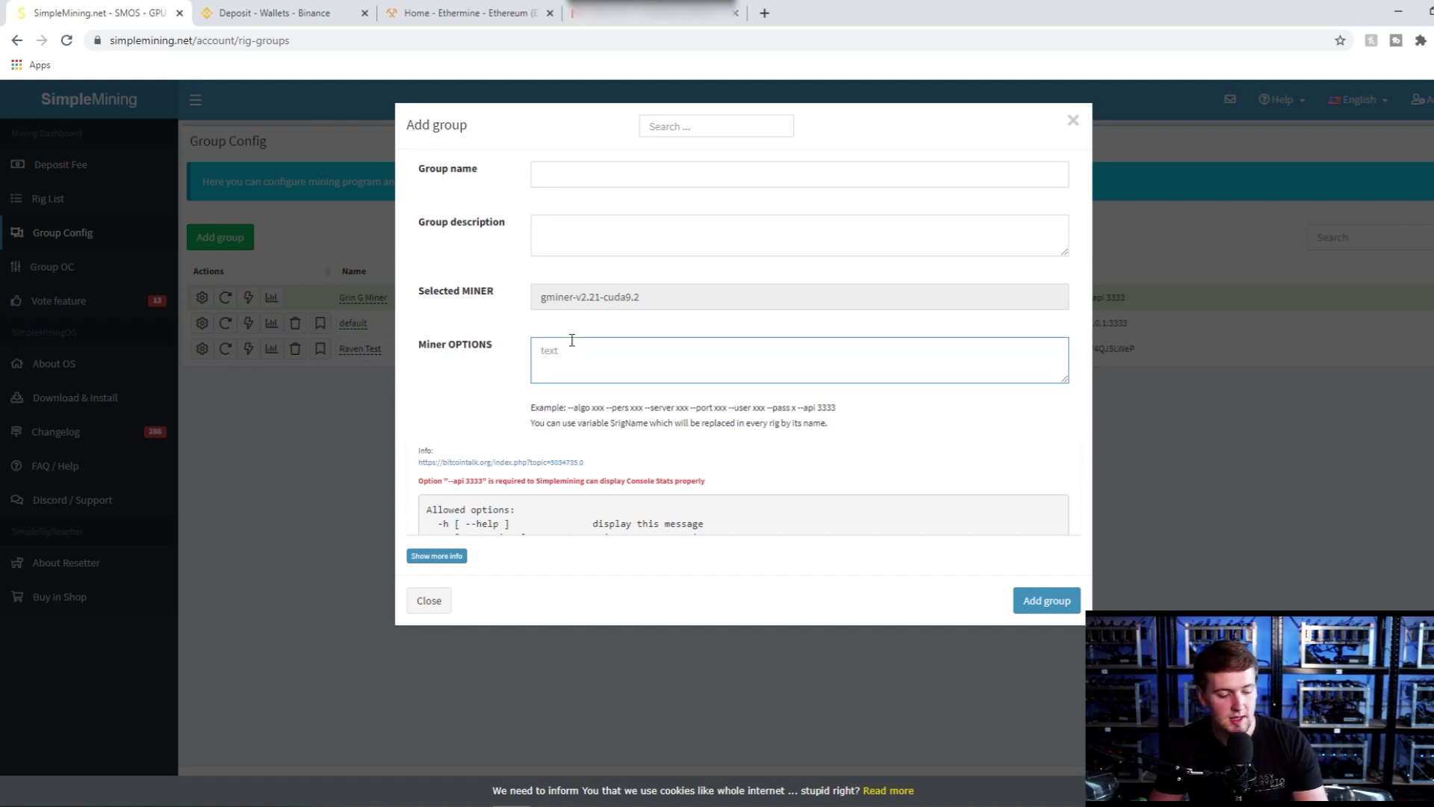
{"action": "key", "text": "ctrl+v"}
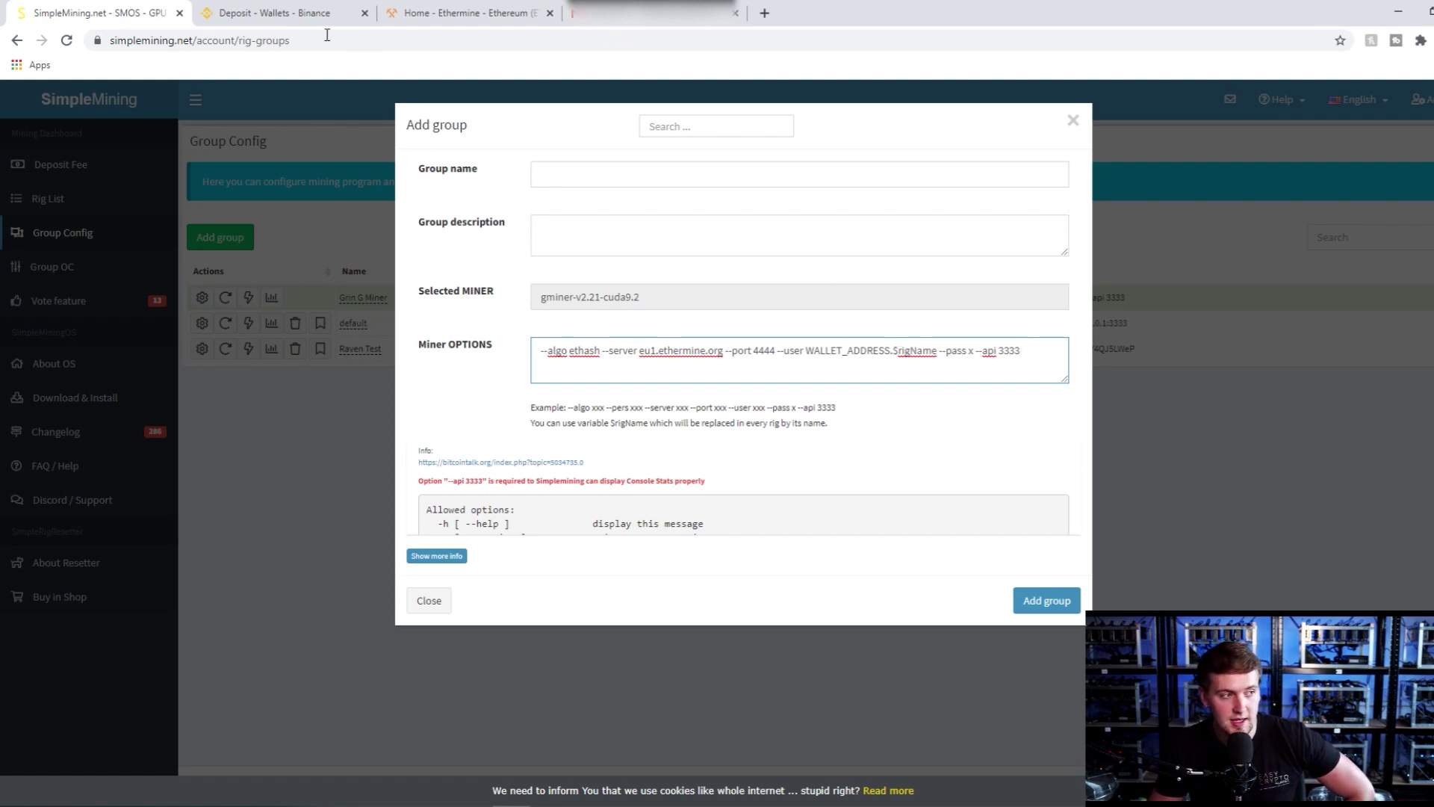
Copy the ERC20 deposit address from Binance and substitute it for WALLET_ADDRESS in SimpleMining's miner options, keeping the .$rigName suffix.
{"action": "left_click", "coordinate": [259, 6]}
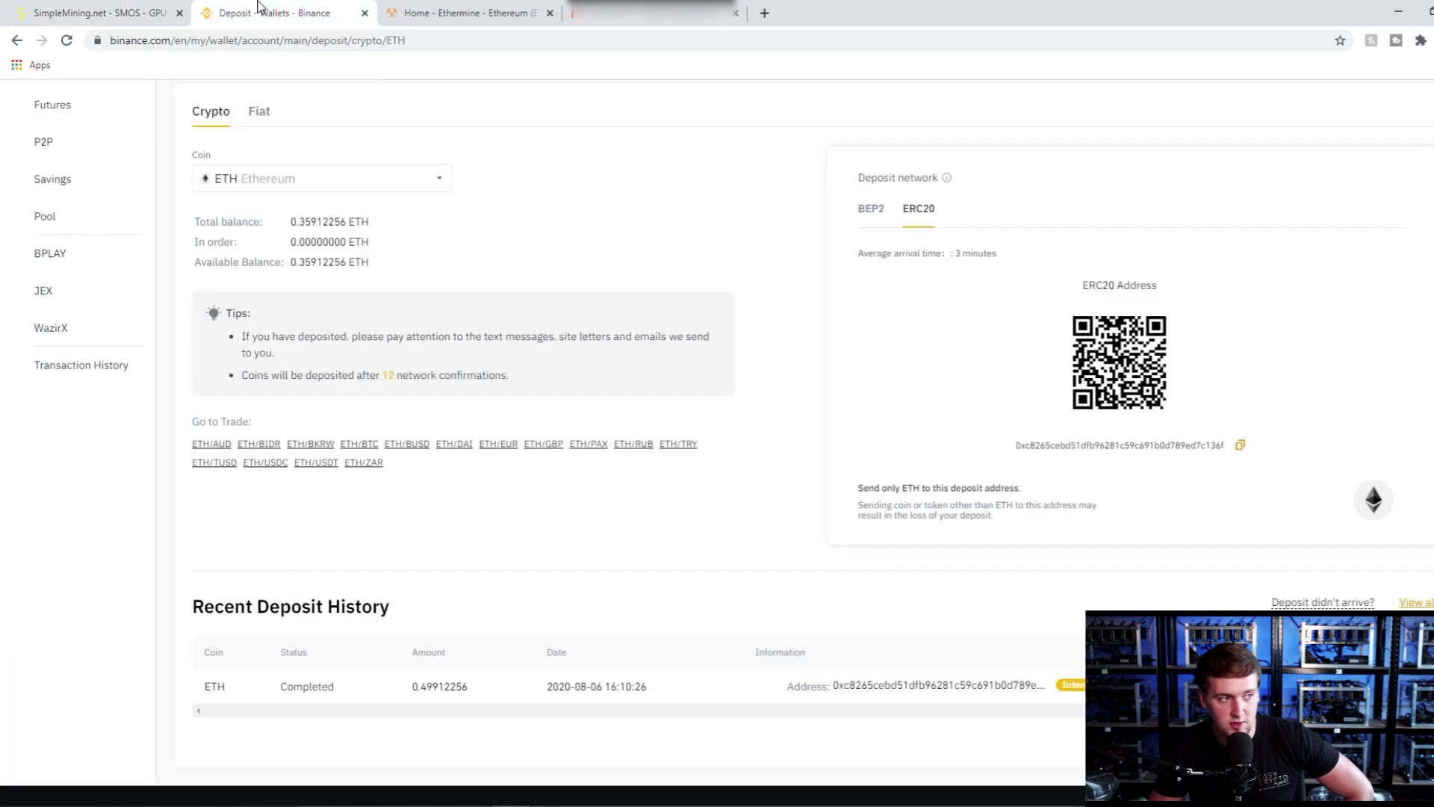
{"action": "left_click", "coordinate": [1241, 446]}
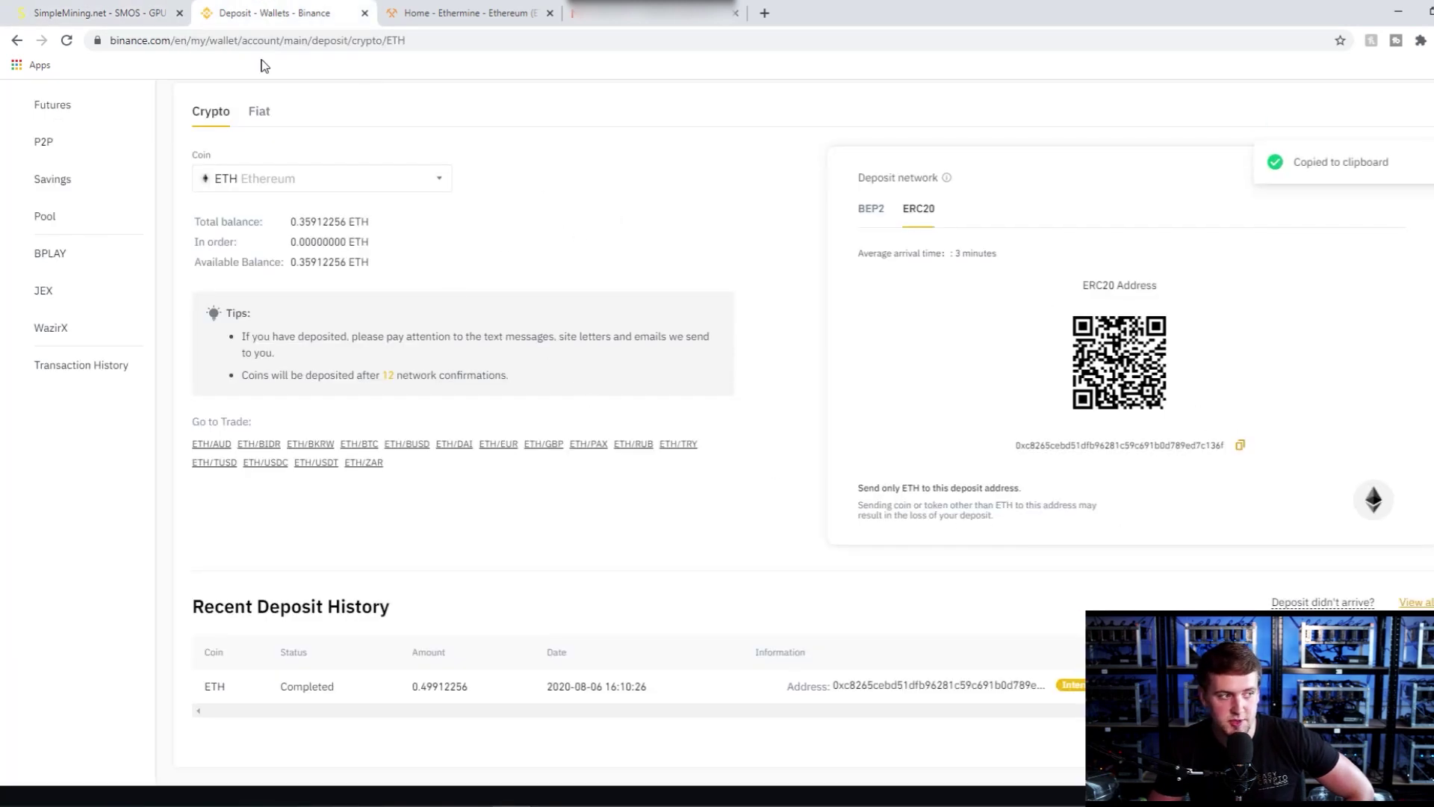
{"action": "left_click", "coordinate": [104, 13]}
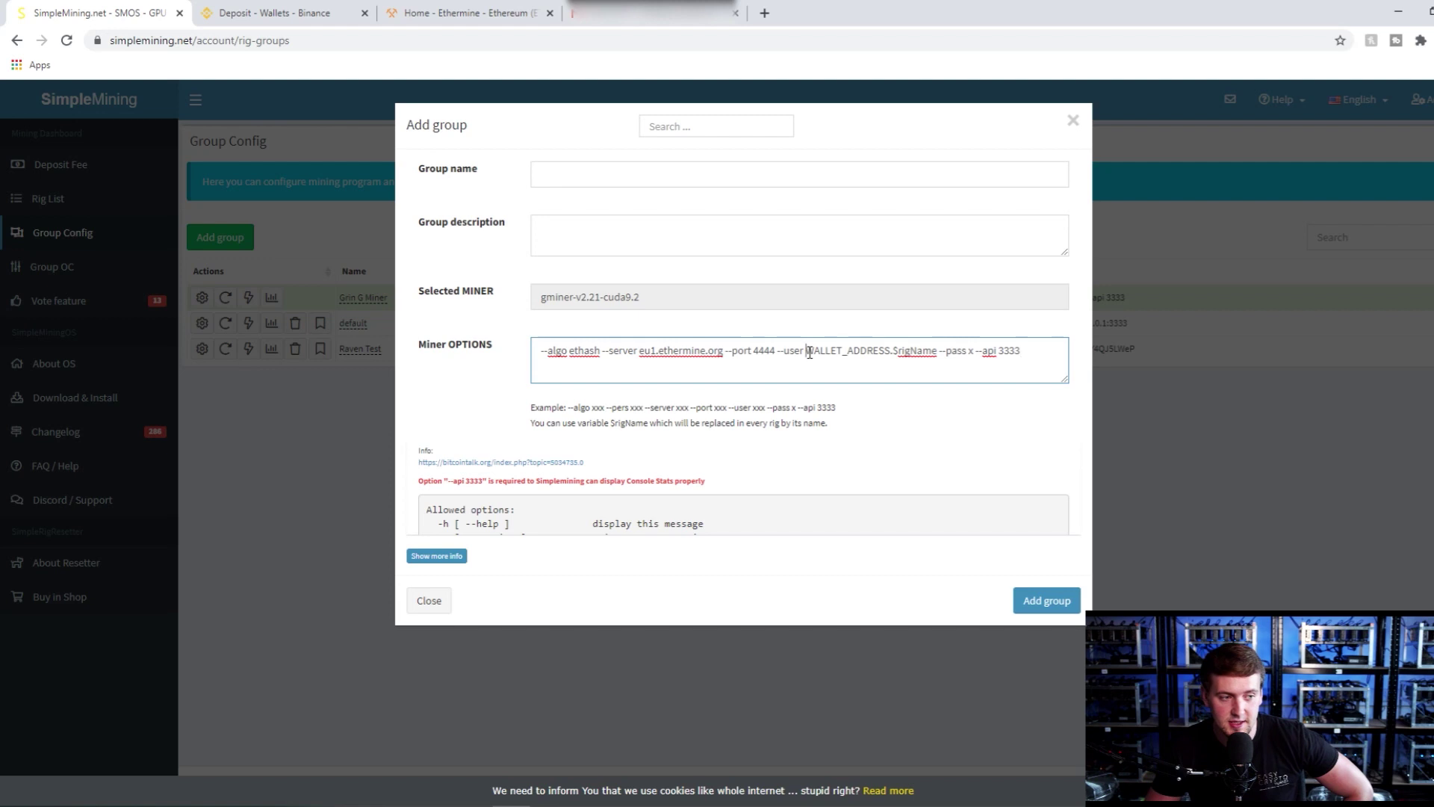
{"action": "left_click_drag", "start_coordinate": [810, 352], "coordinate": [817, 353]}
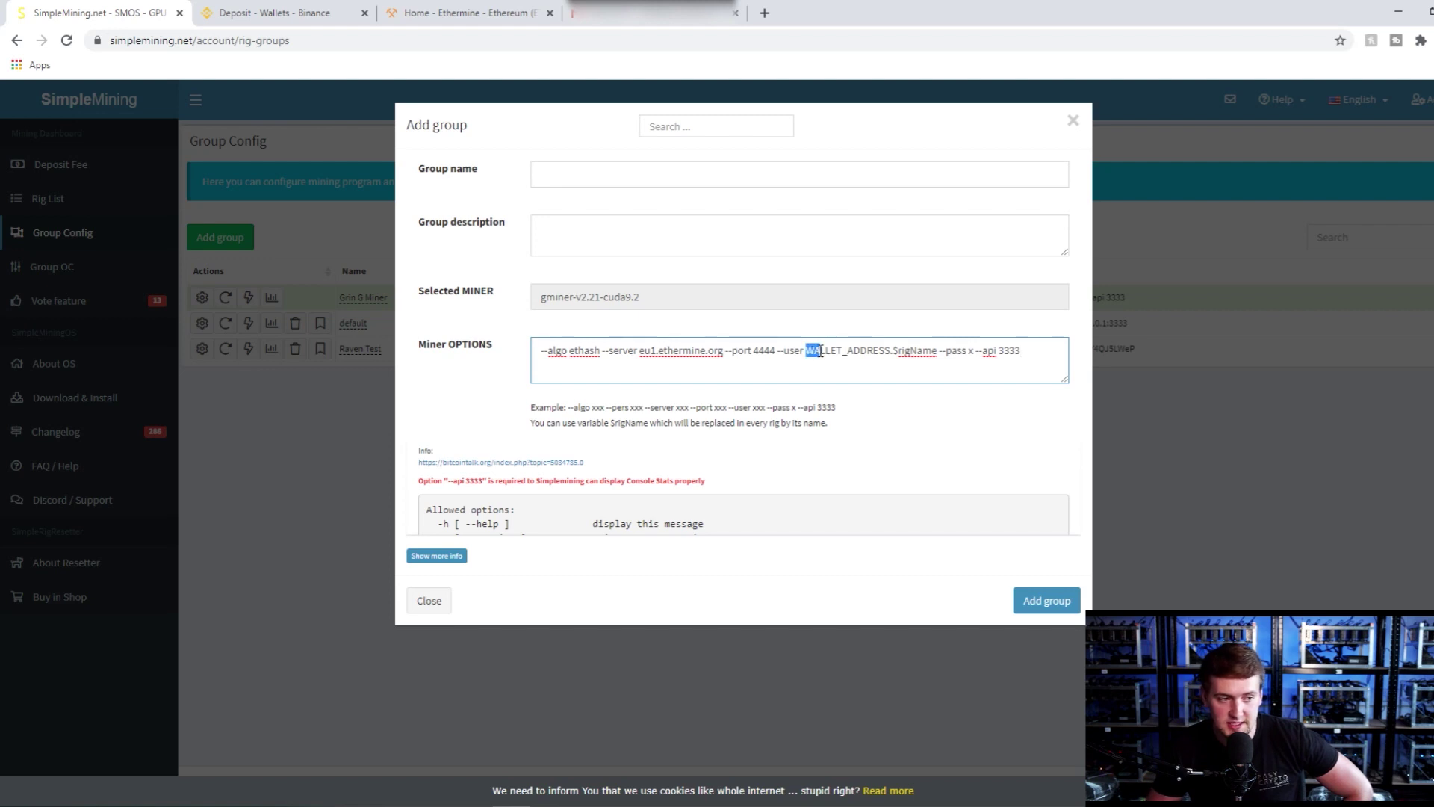
{"action": "left_click_drag", "start_coordinate": [806, 352], "coordinate": [890, 367]}
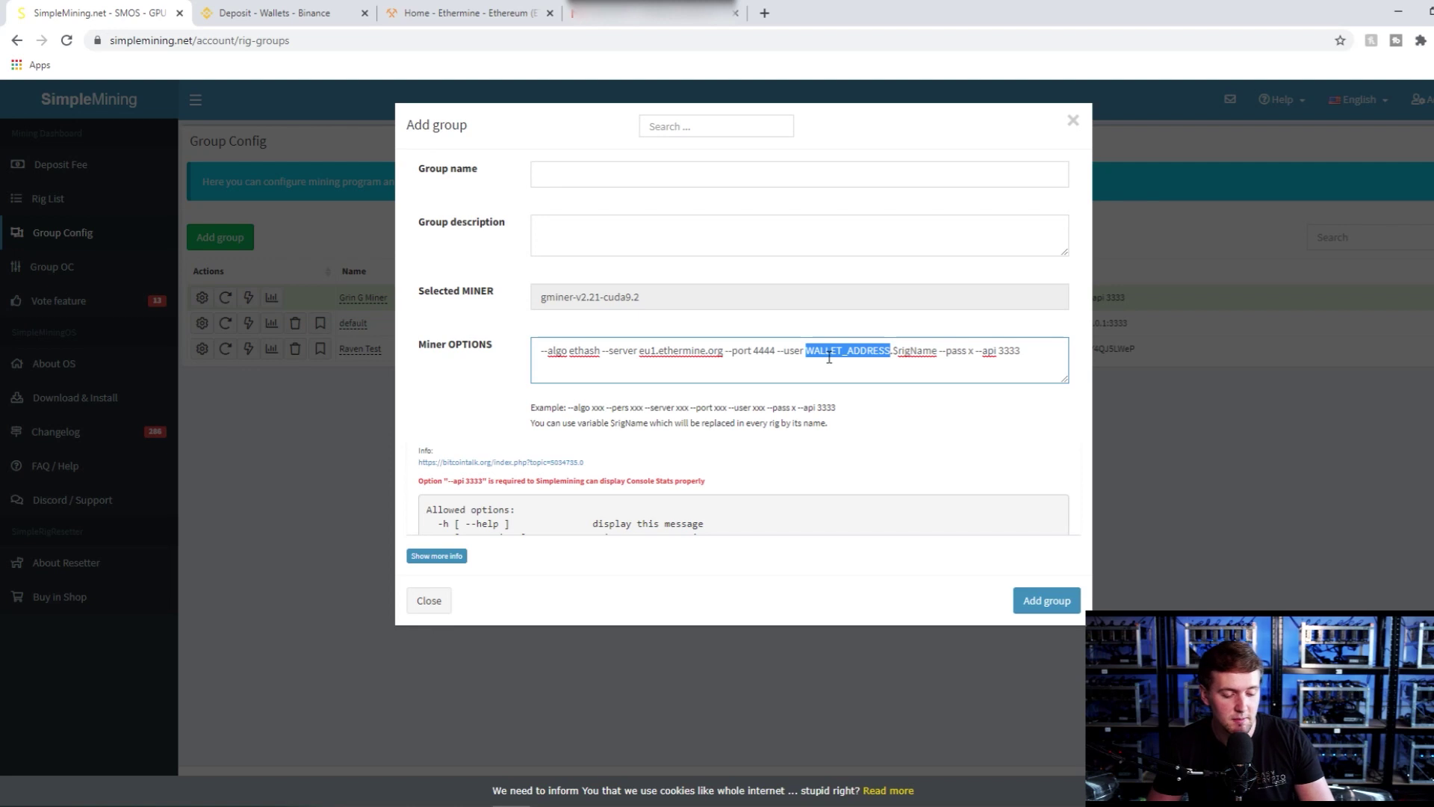
{"action": "key", "text": "ctrl+v"}
{"action": "left_click", "coordinate": [764, 367]}
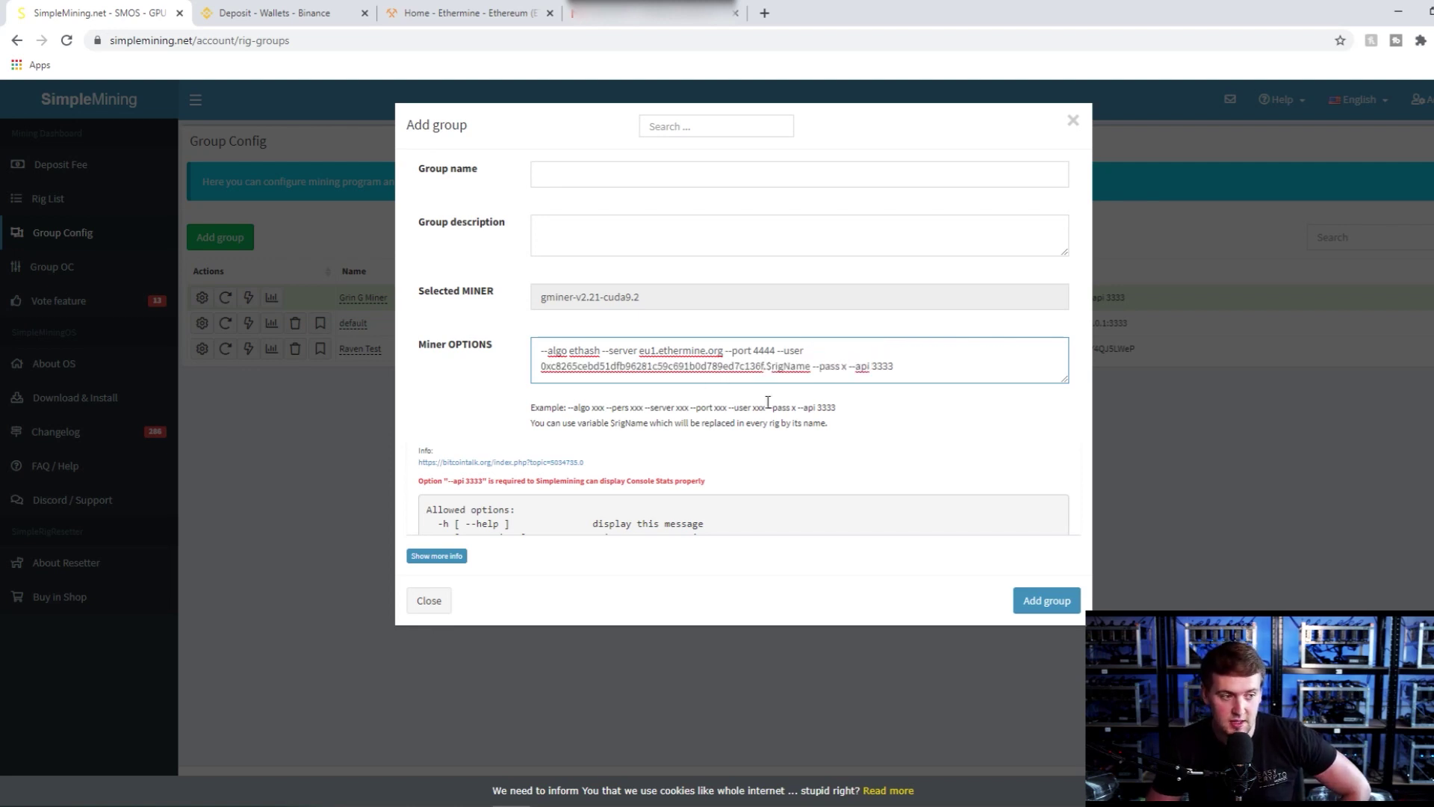
{"action": "type", "text": "."}
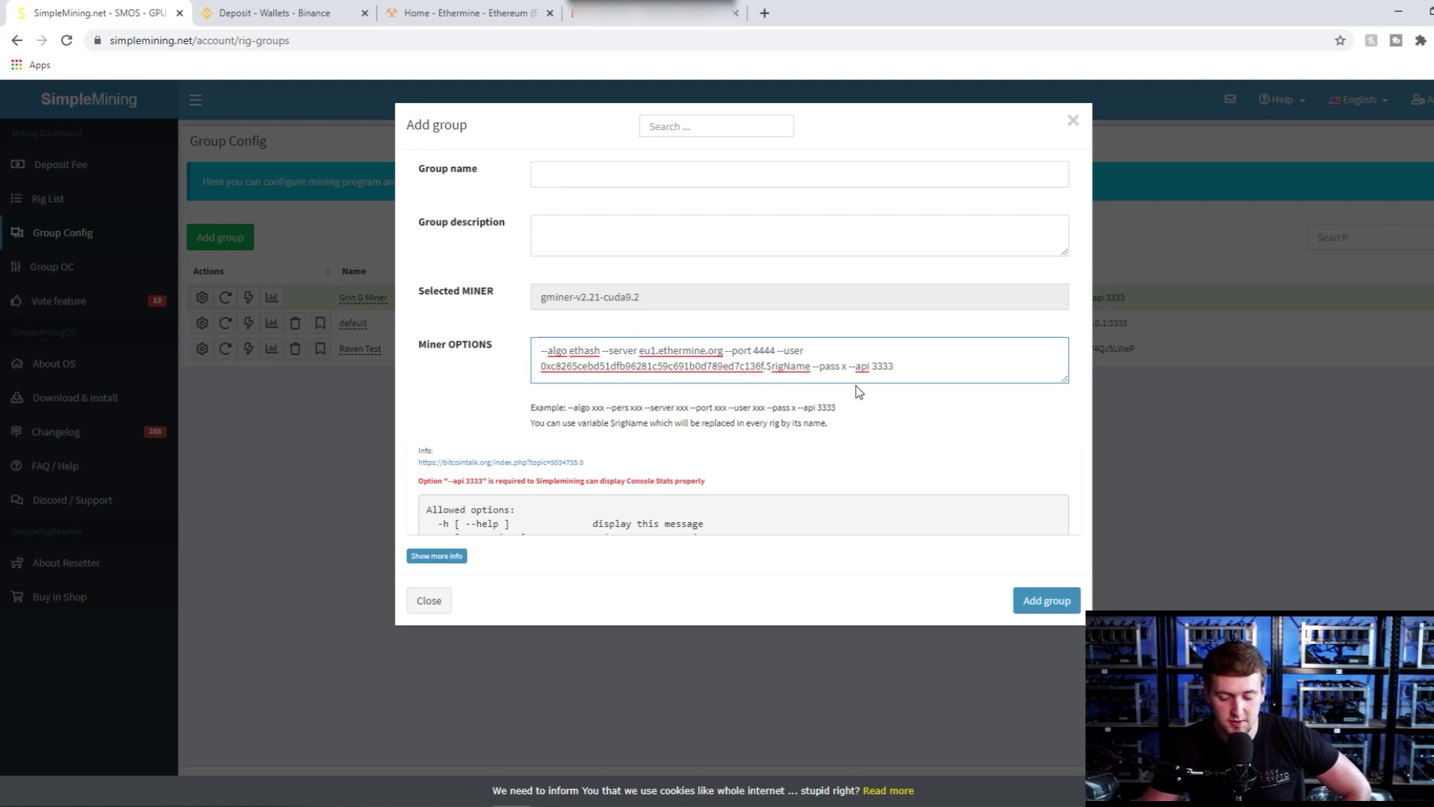
{"action": "key", "text": "BackSpace"}
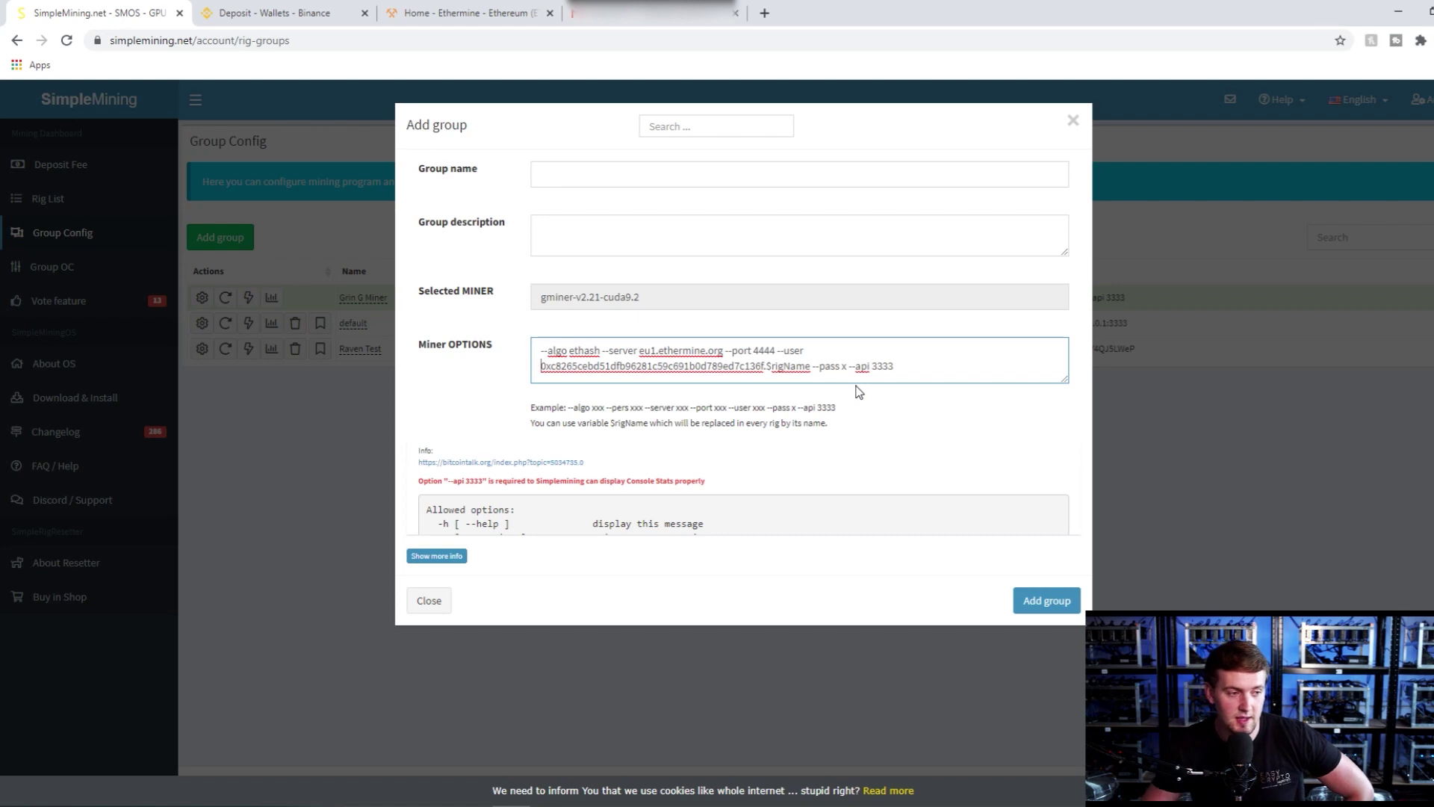
Name the new group Ethereum and add it to the group configurations.
{"action": "left_click", "coordinate": [725, 175]}
{"action": "type", "text": "Et"}
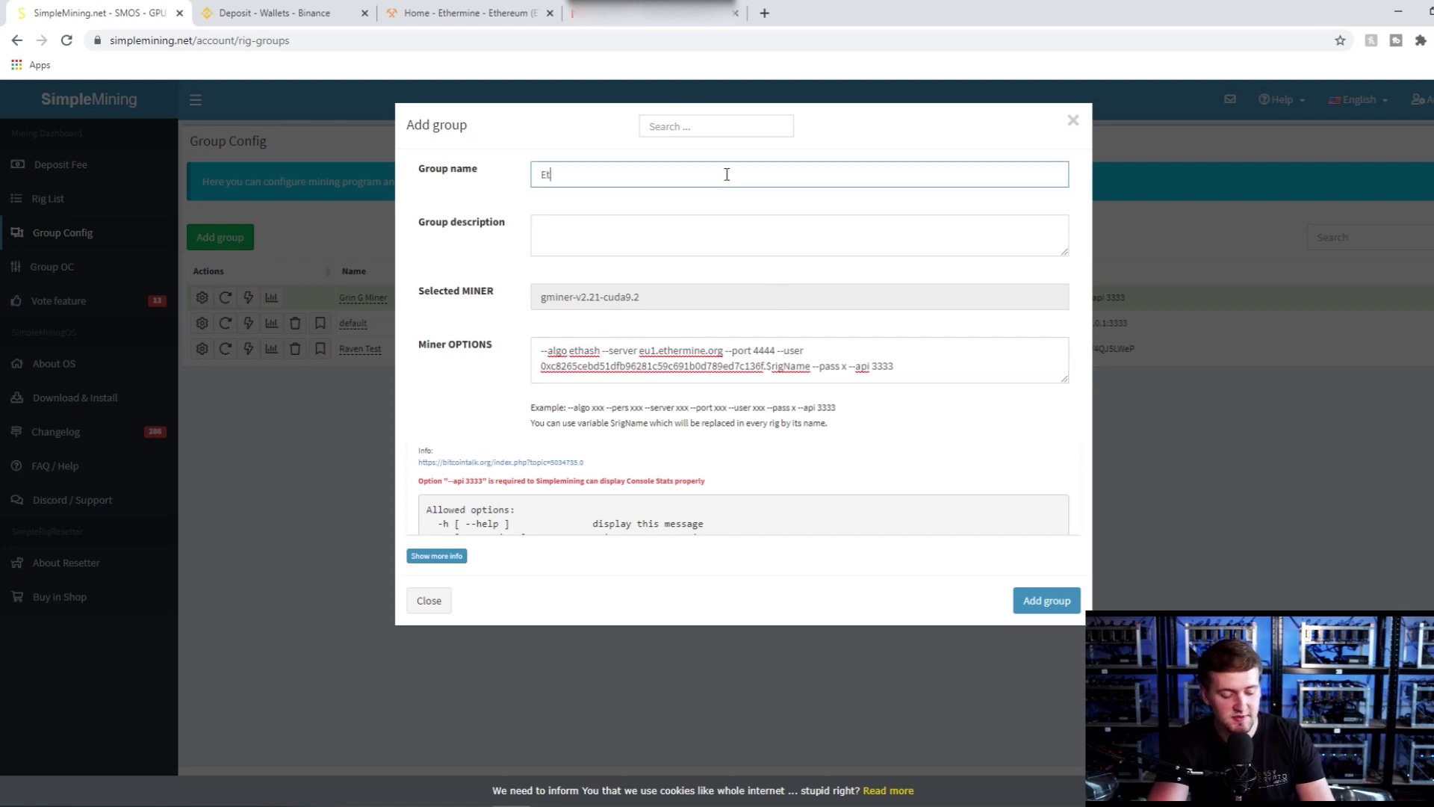
{"action": "type", "text": "hereum"}
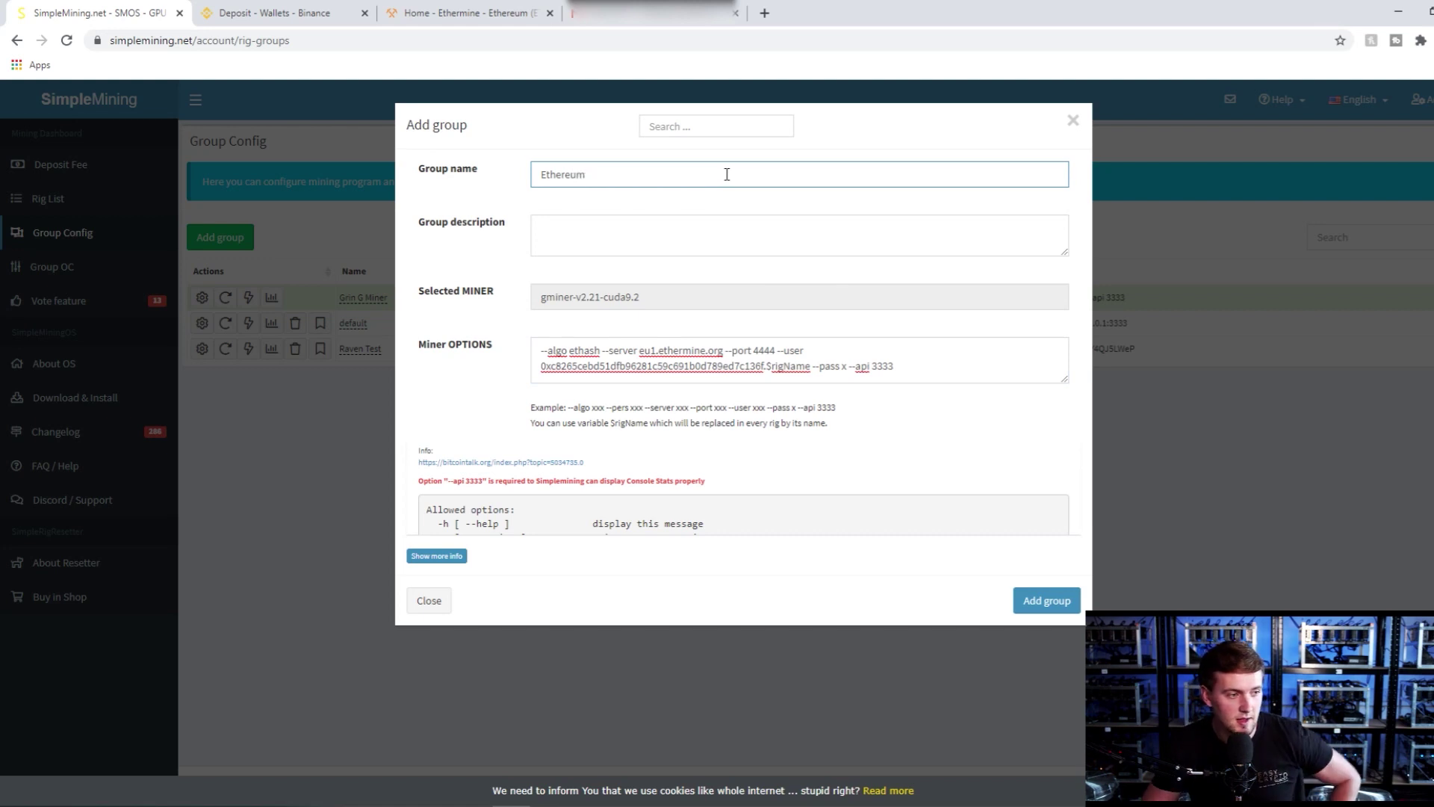
{"action": "left_click", "coordinate": [1045, 602]}
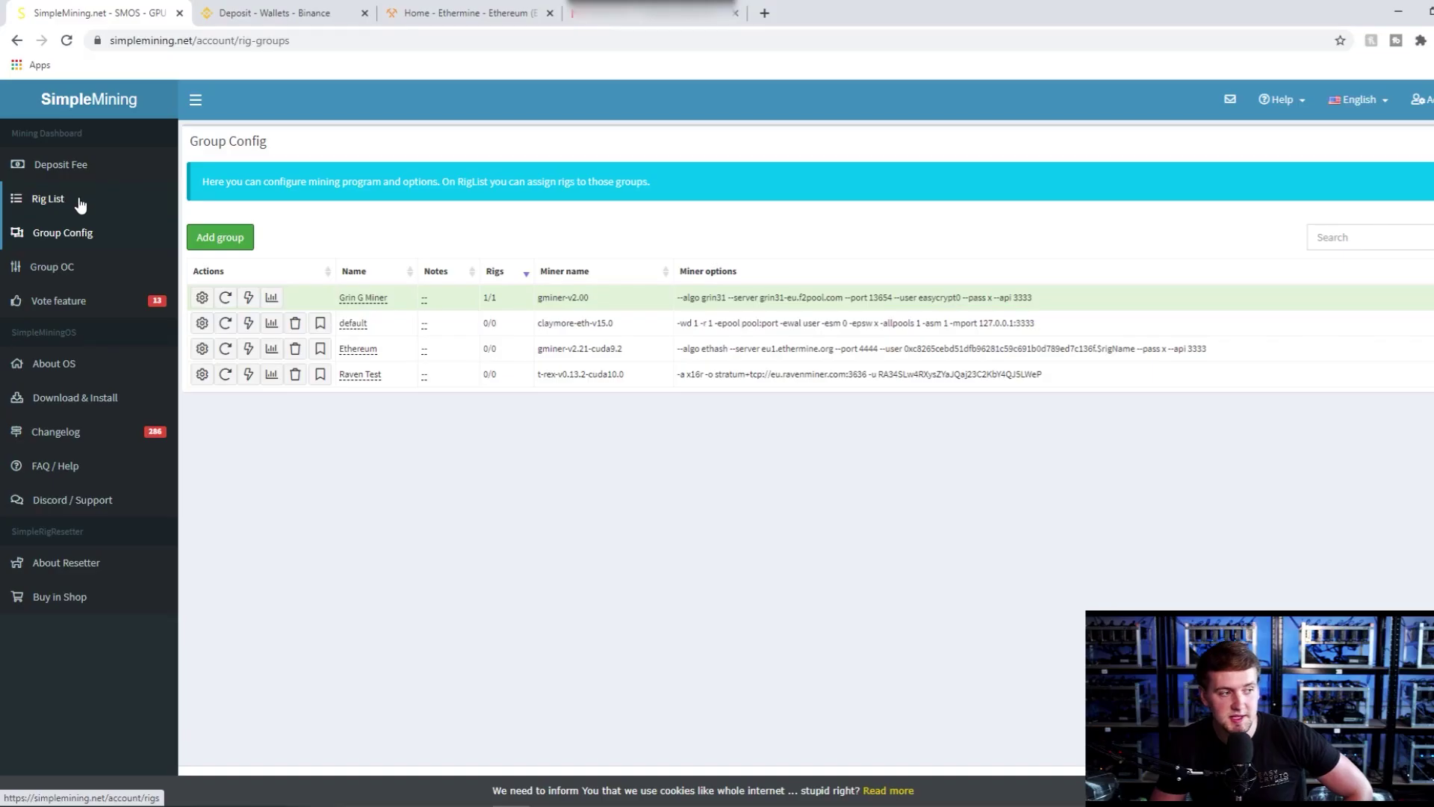
Assign the Ethereum group config to the noname rig from the rig list, applying it with Reload.
{"action": "left_click", "coordinate": [81, 203]}
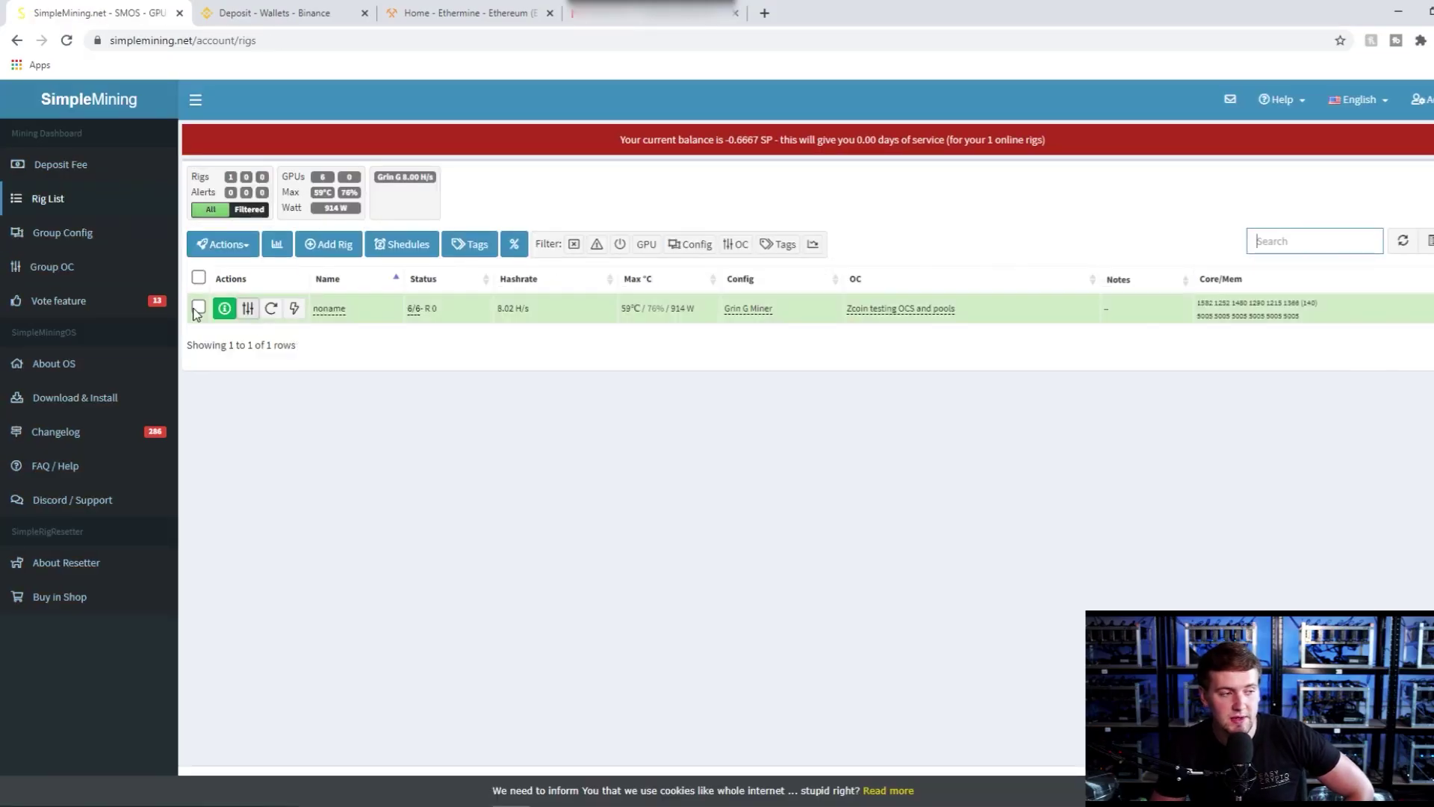
{"action": "mouse_move", "coordinate": [333, 309]}
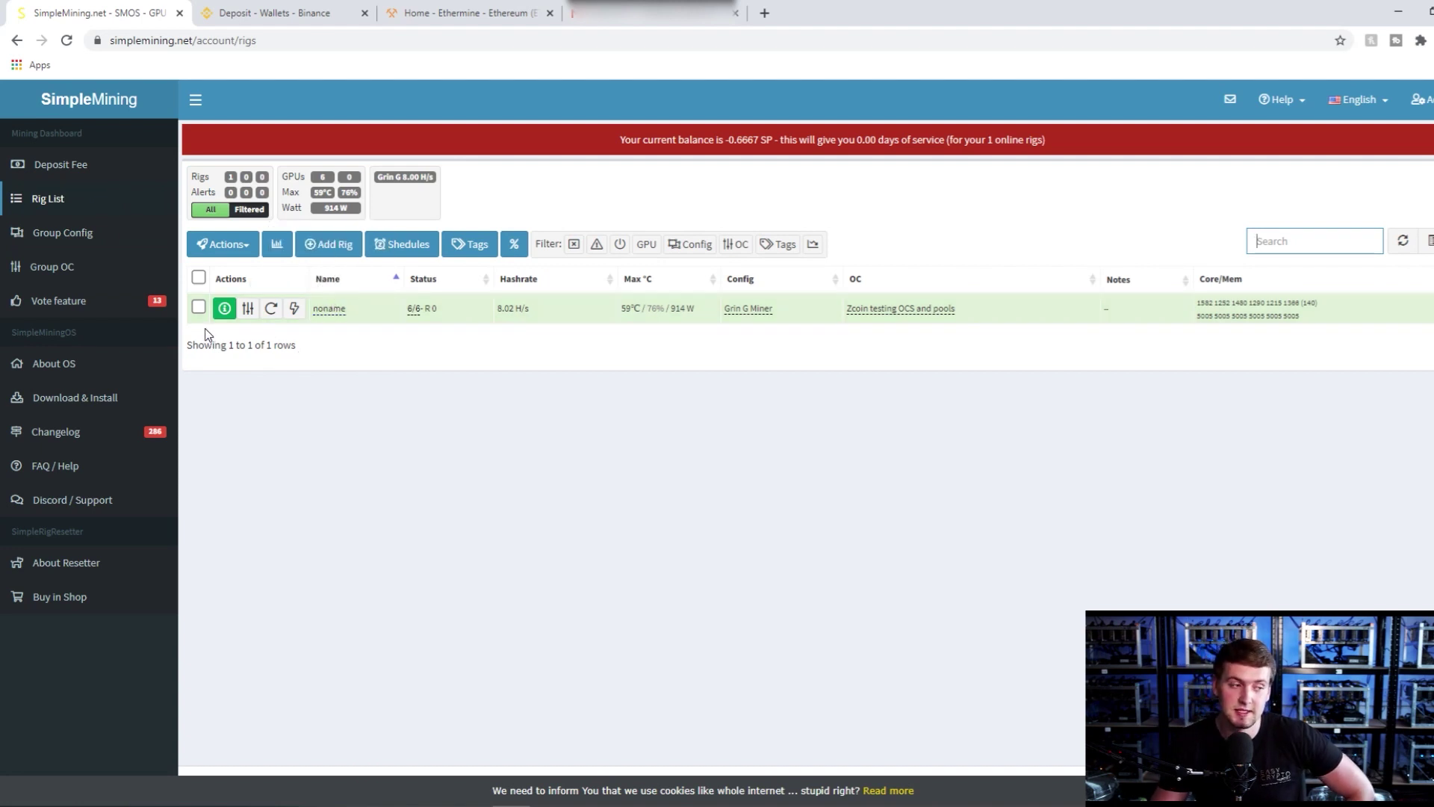
{"action": "left_click", "coordinate": [199, 308]}
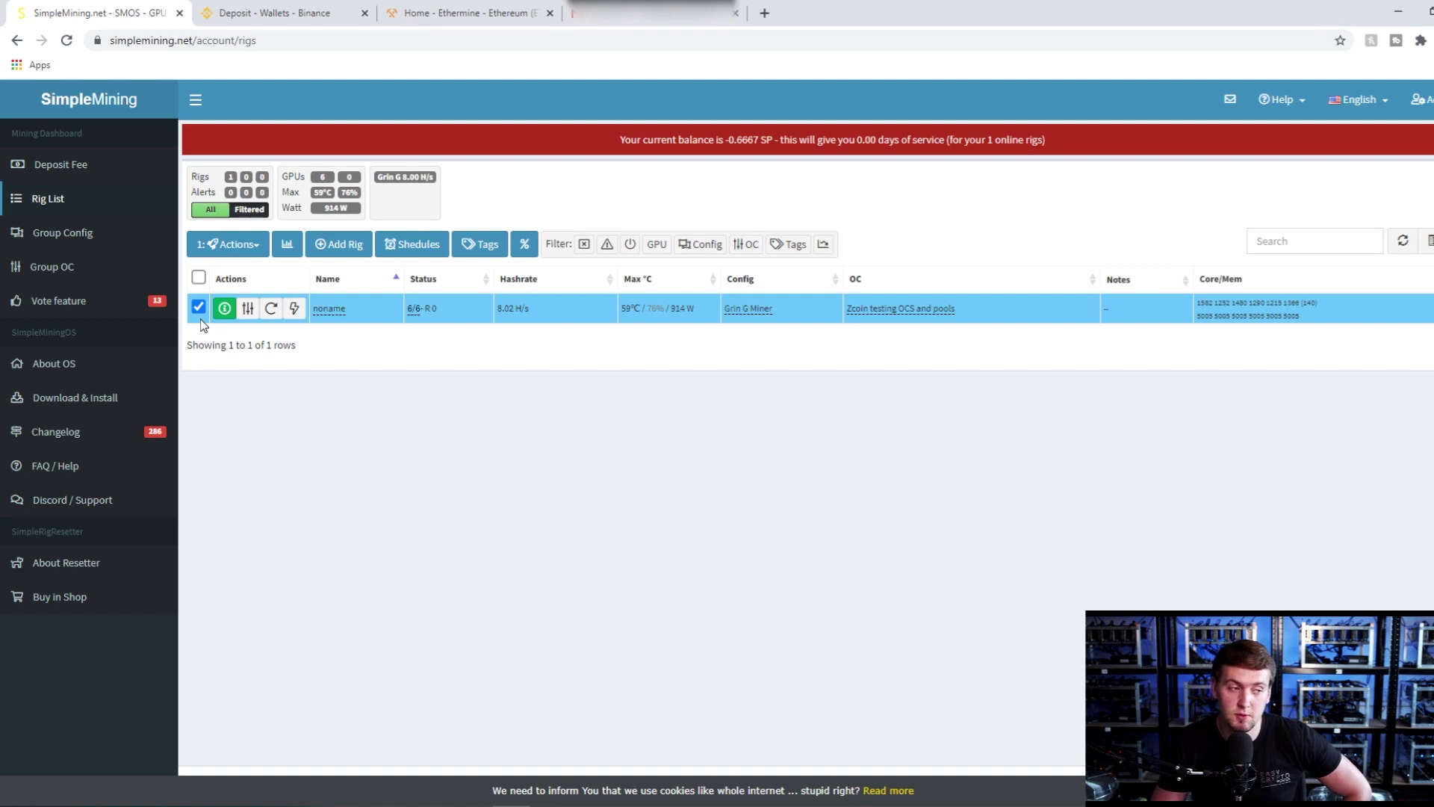
{"action": "left_click", "coordinate": [200, 281]}
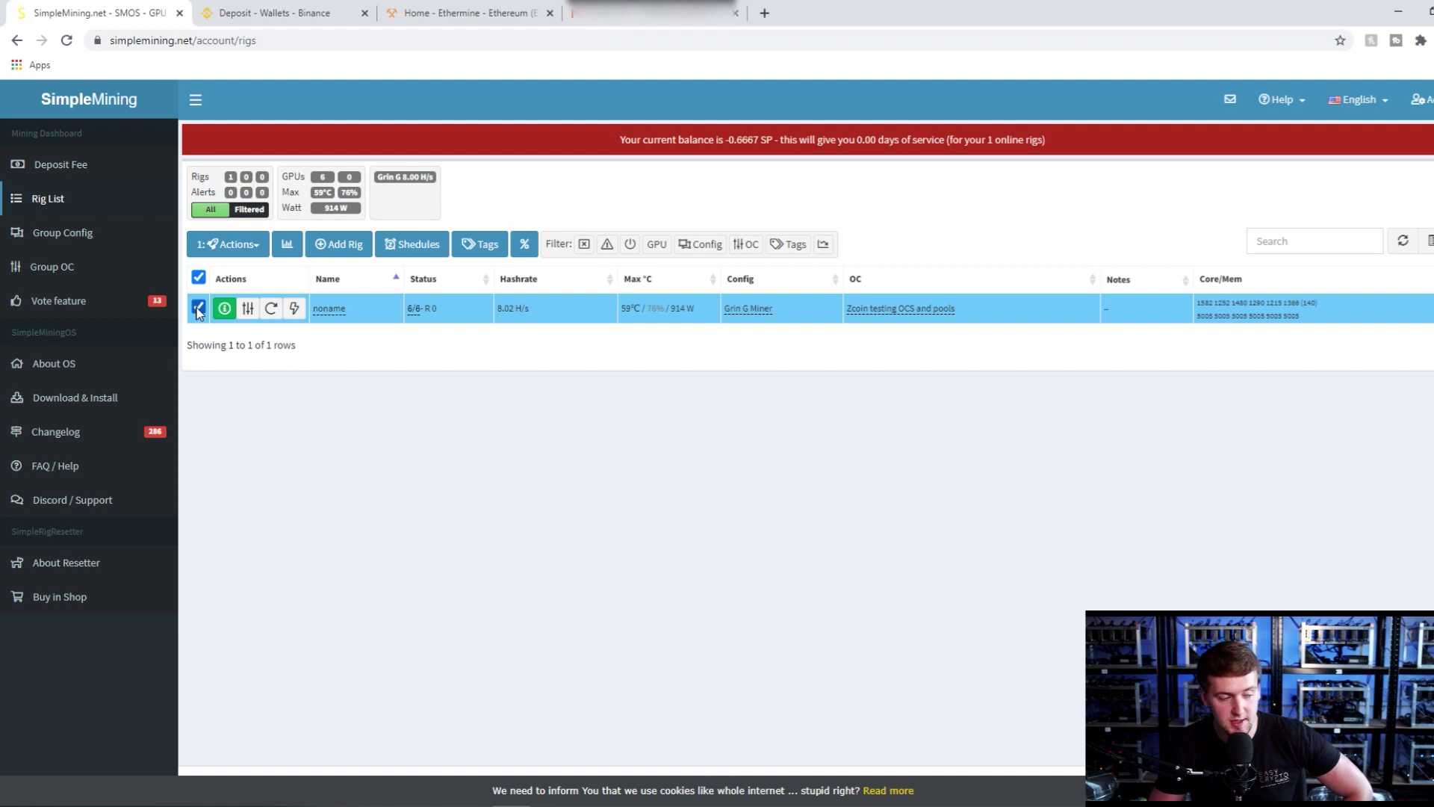
{"action": "left_click", "coordinate": [246, 245]}
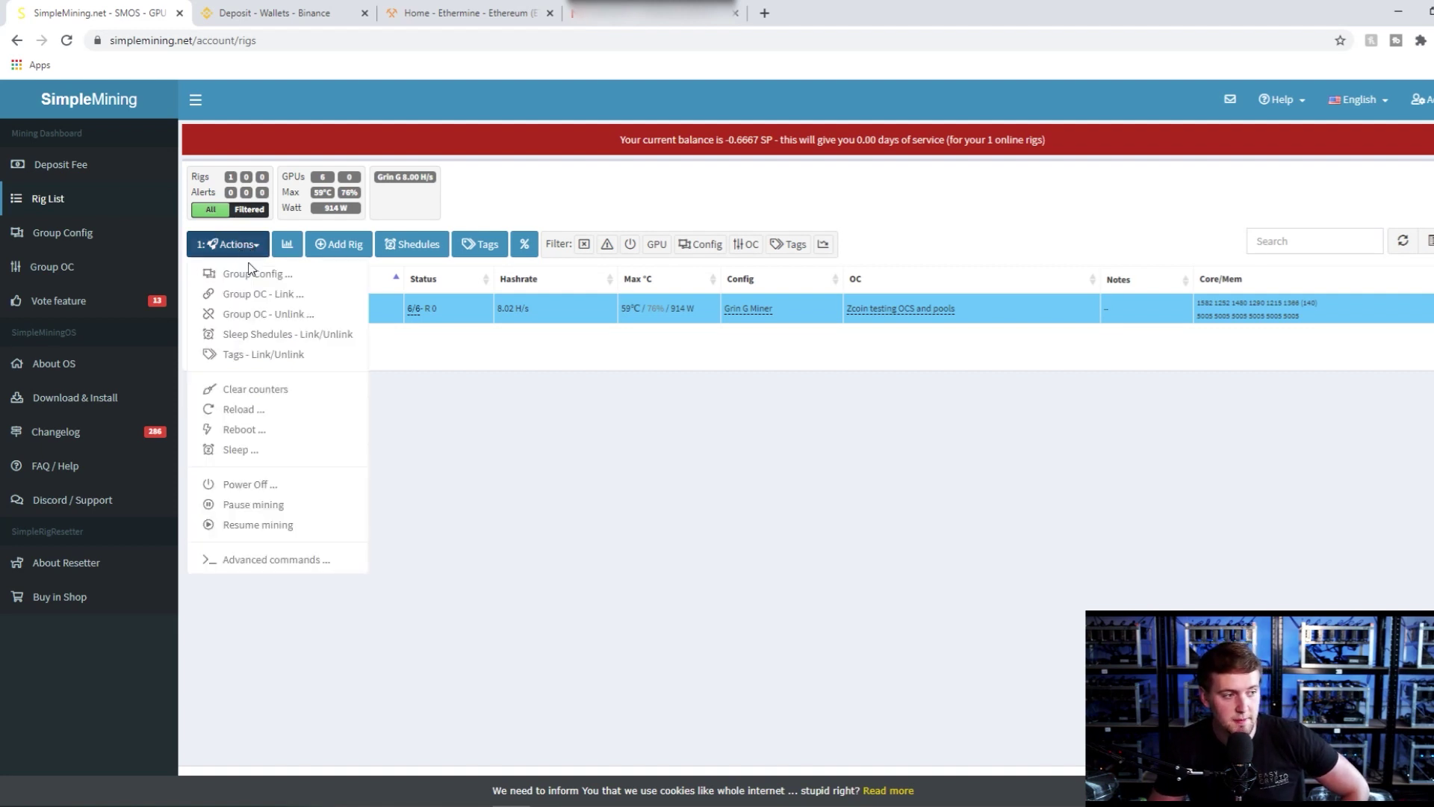
{"action": "left_click", "coordinate": [248, 274]}
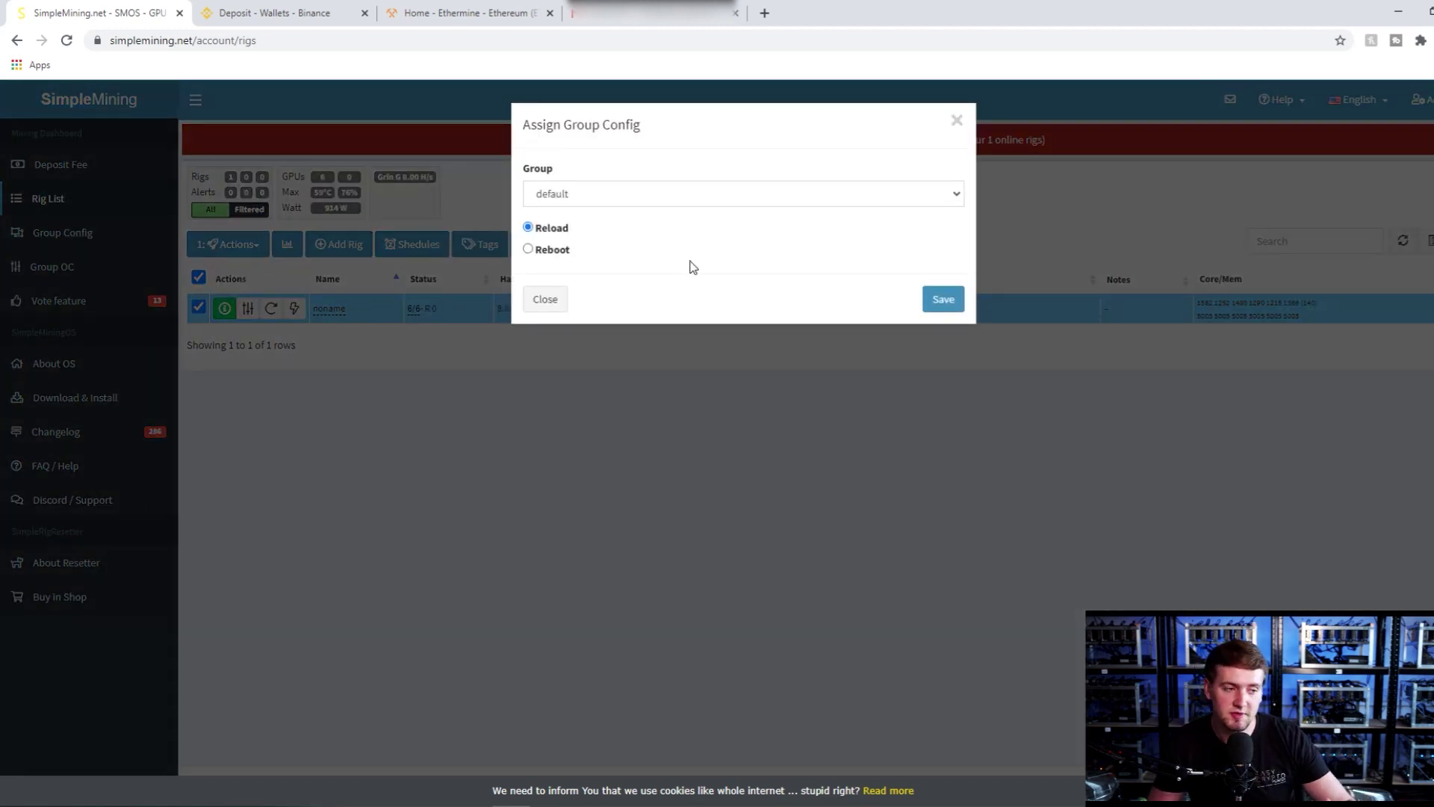
{"action": "left_click", "coordinate": [781, 193]}
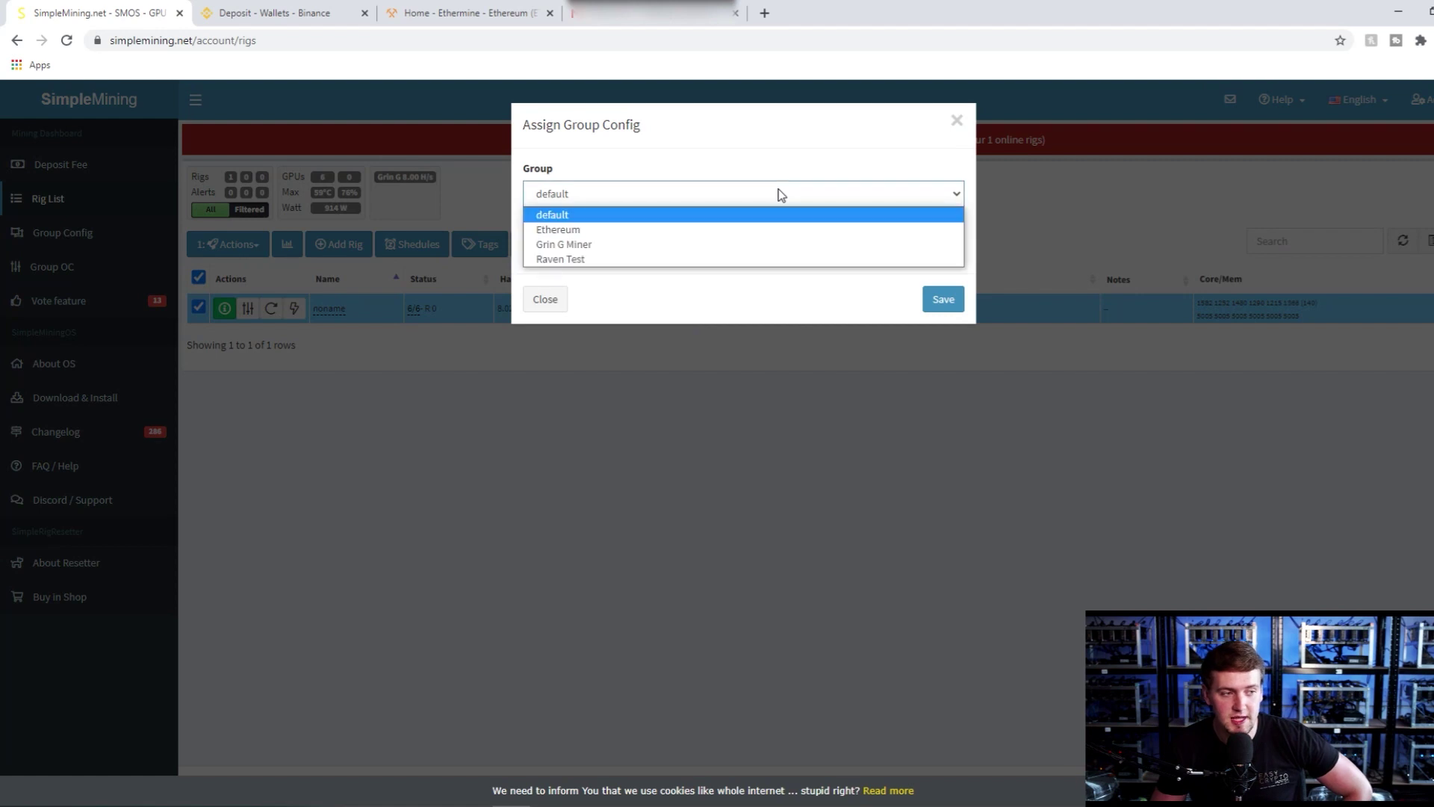
{"action": "left_click", "coordinate": [743, 231]}
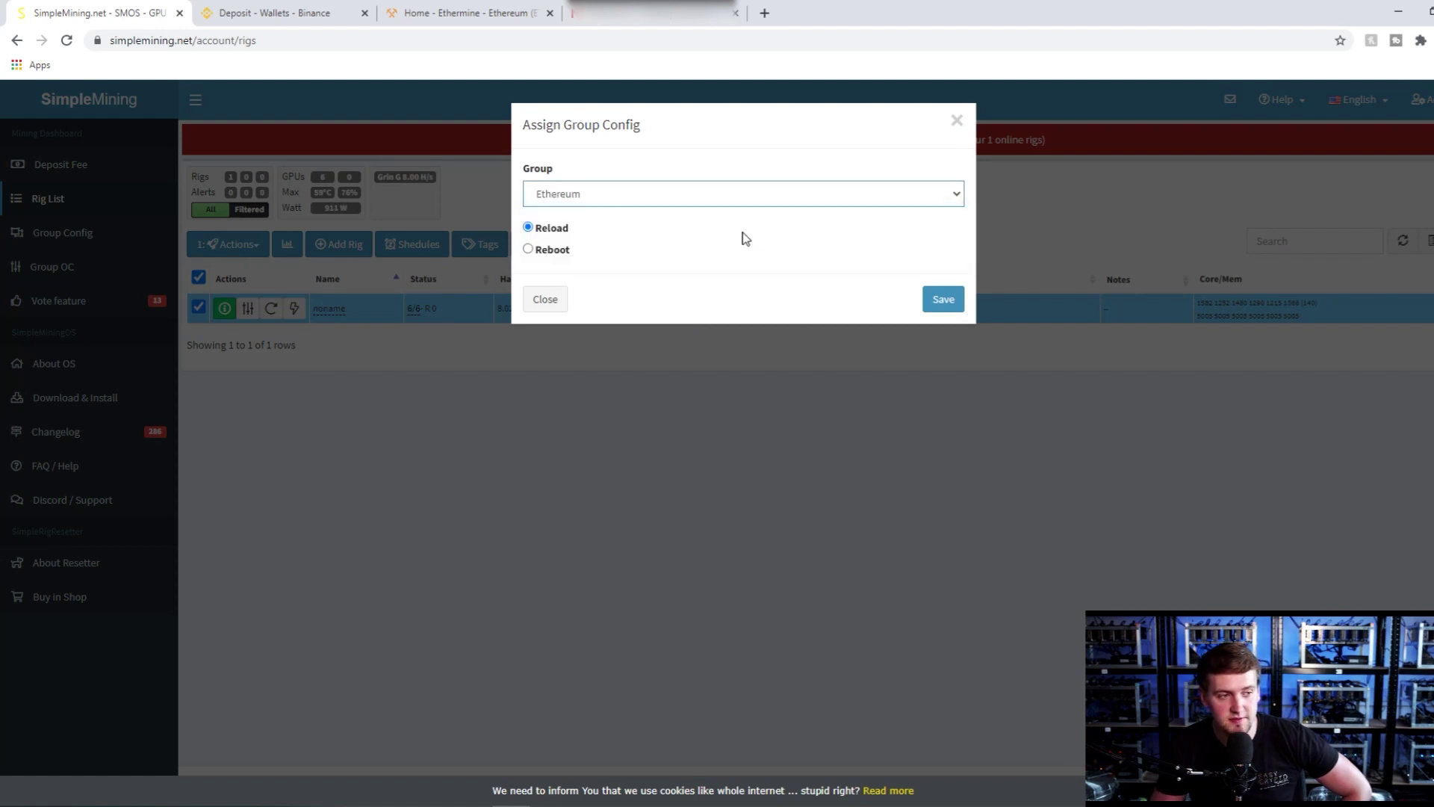
{"action": "left_click", "coordinate": [943, 303]}
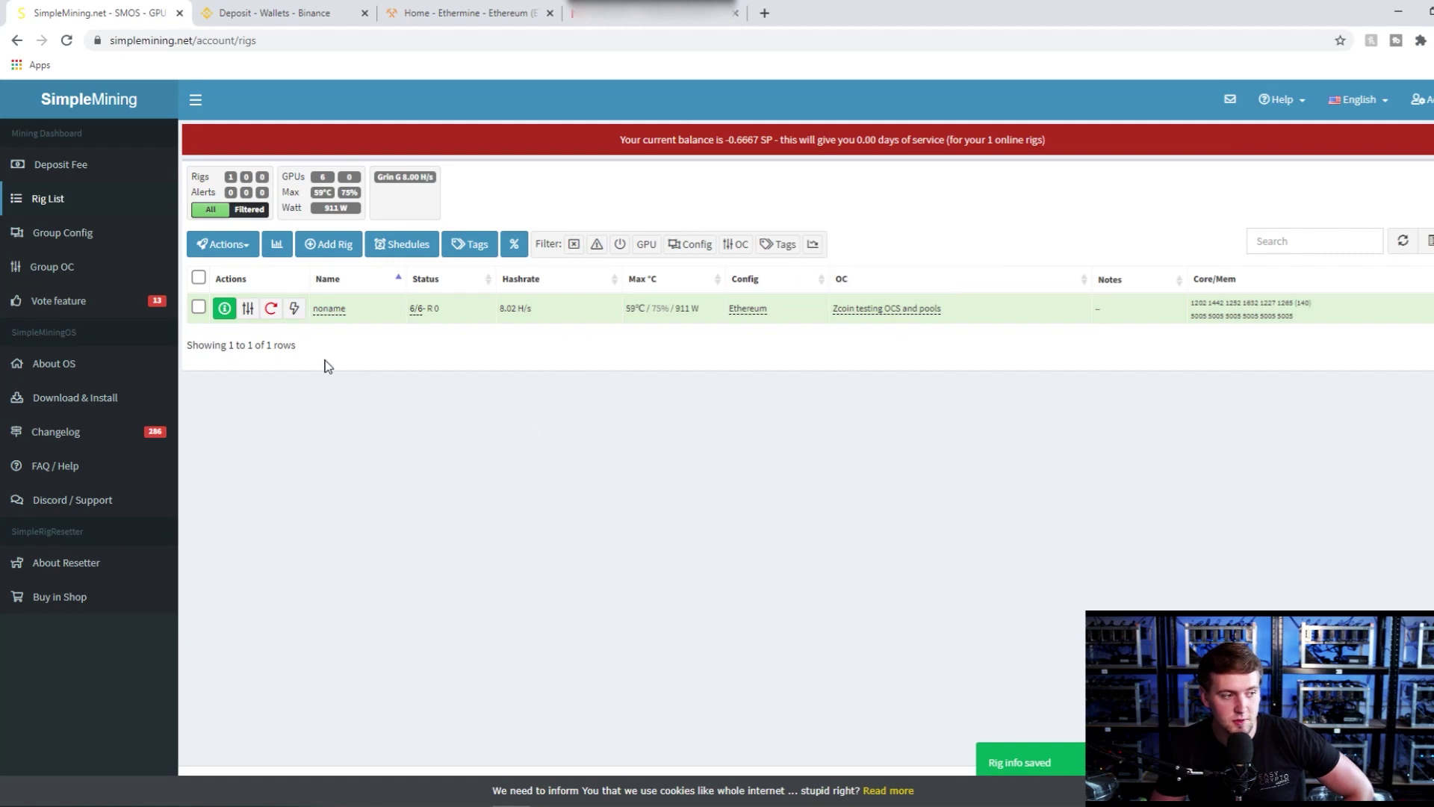
Examine the noname rig's details for per-GPU hashrates, power draw and the miner console output.
{"action": "left_click", "coordinate": [226, 311]}
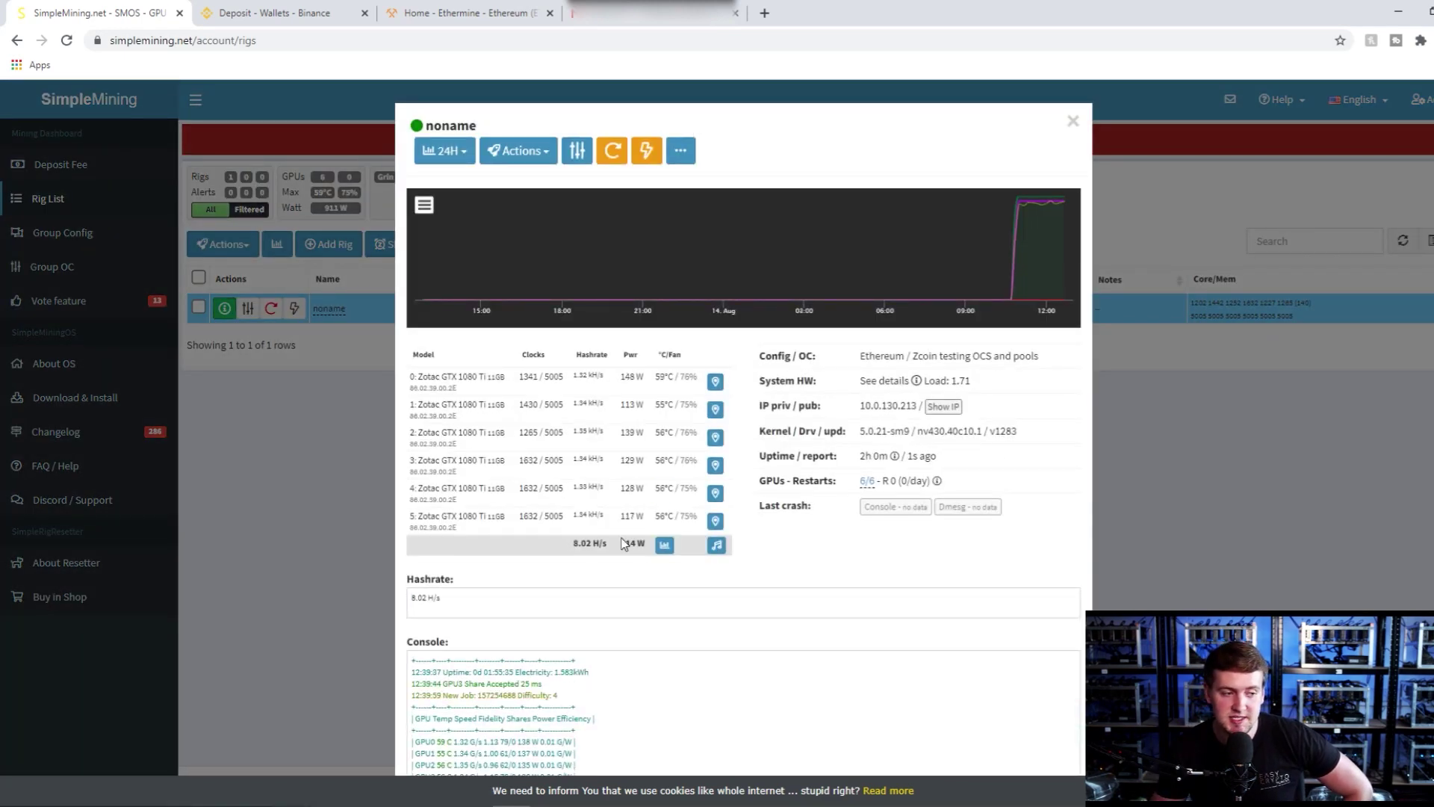
{"action": "scroll", "coordinate": [660, 578], "scroll_direction": "down", "scroll_amount": 2}
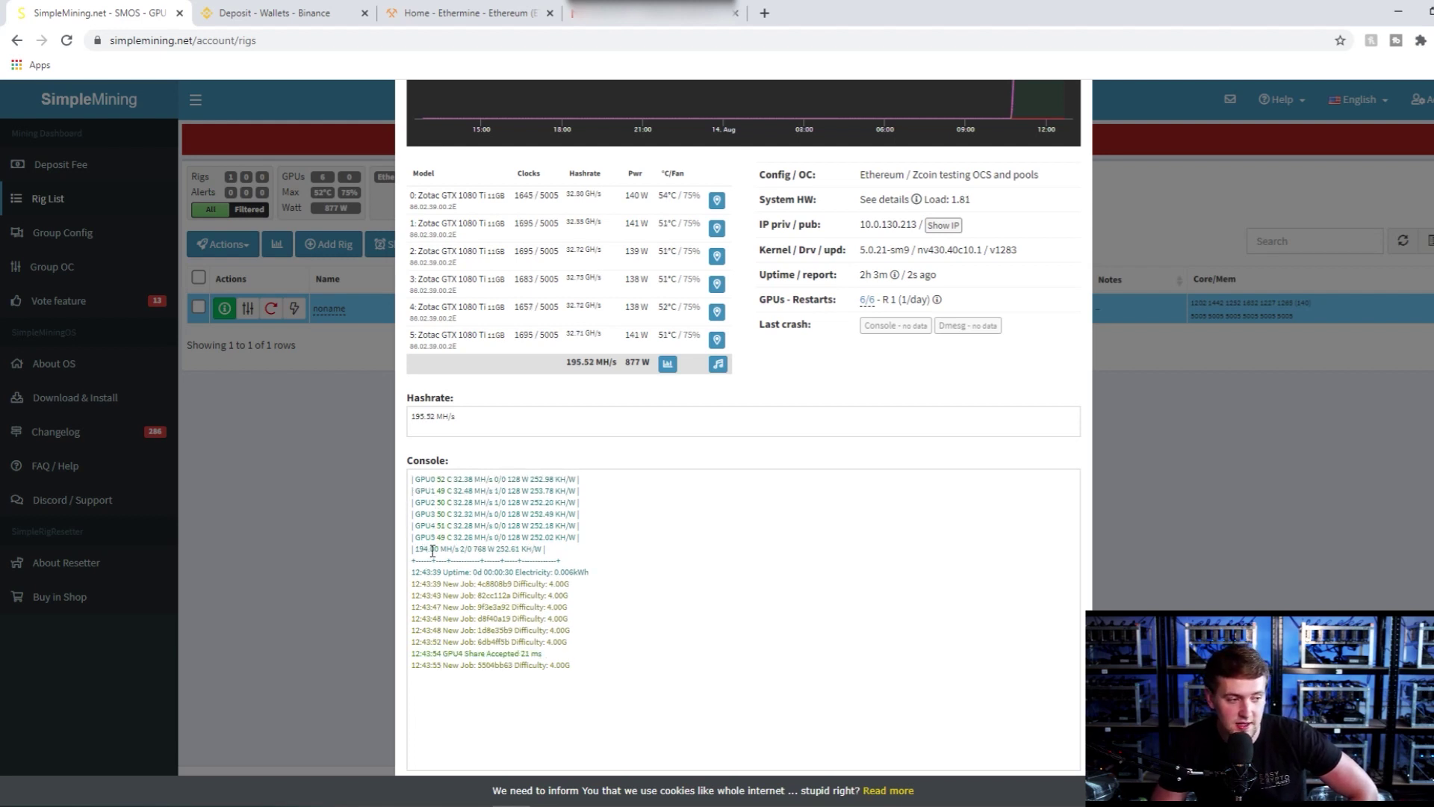
{"action": "mouse_move", "coordinate": [442, 525]}
{"action": "left_mouse_down"}
{"action": "mouse_move", "coordinate": [459, 531]}
{"action": "mouse_move", "coordinate": [432, 530]}
{"action": "left_mouse_up"}
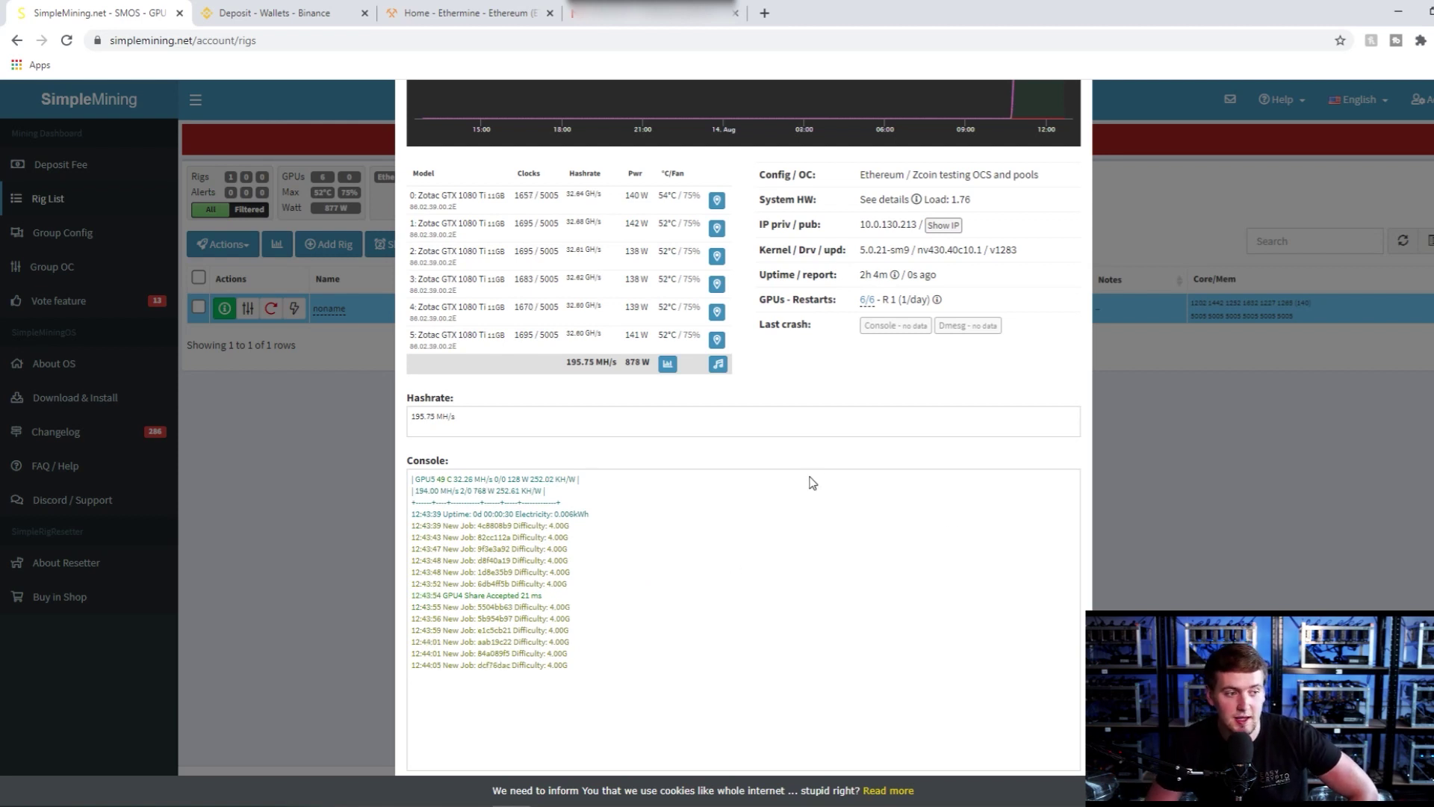
{"action": "scroll", "coordinate": [812, 481], "scroll_direction": "up", "scroll_amount": 3}
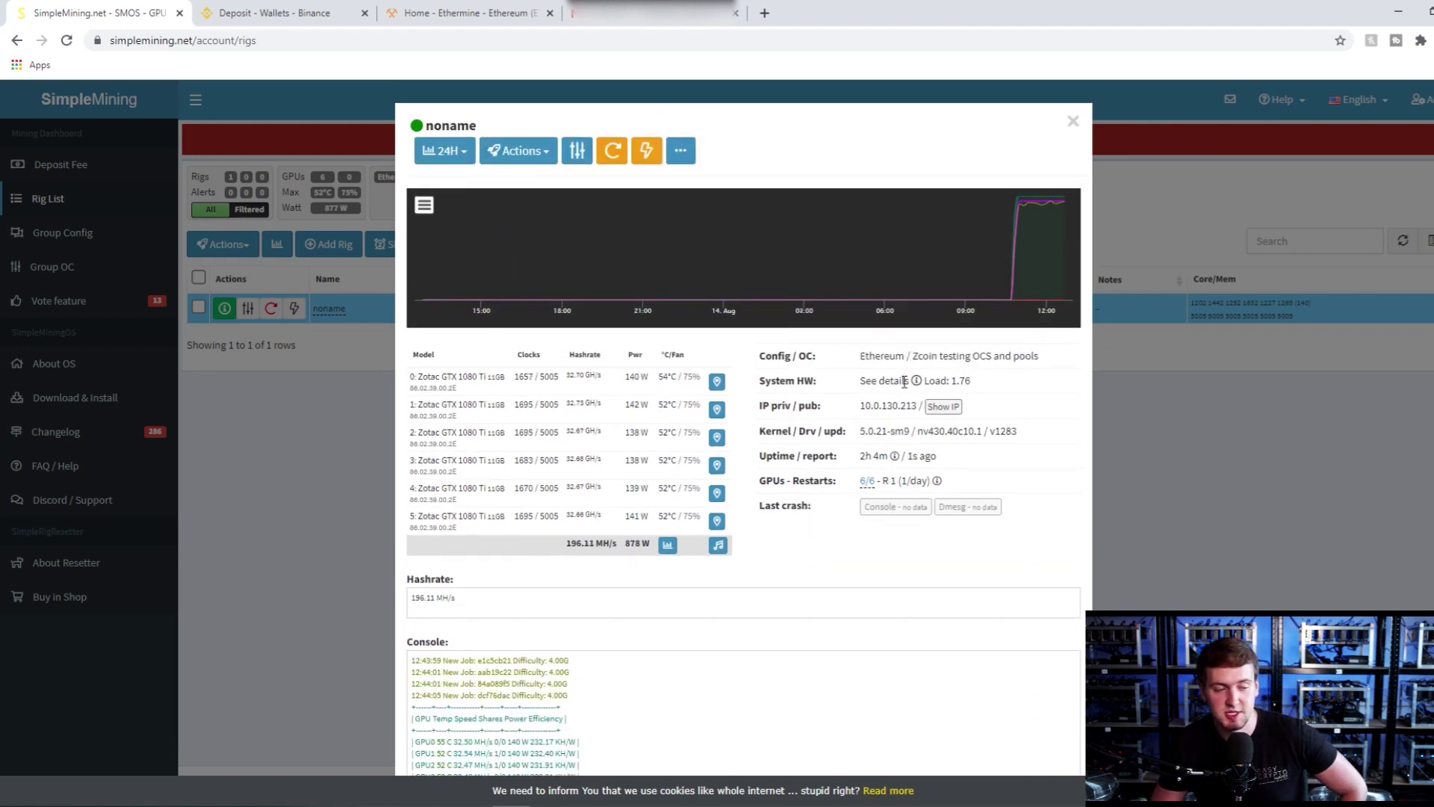
{"action": "left_click", "coordinate": [1072, 124]}
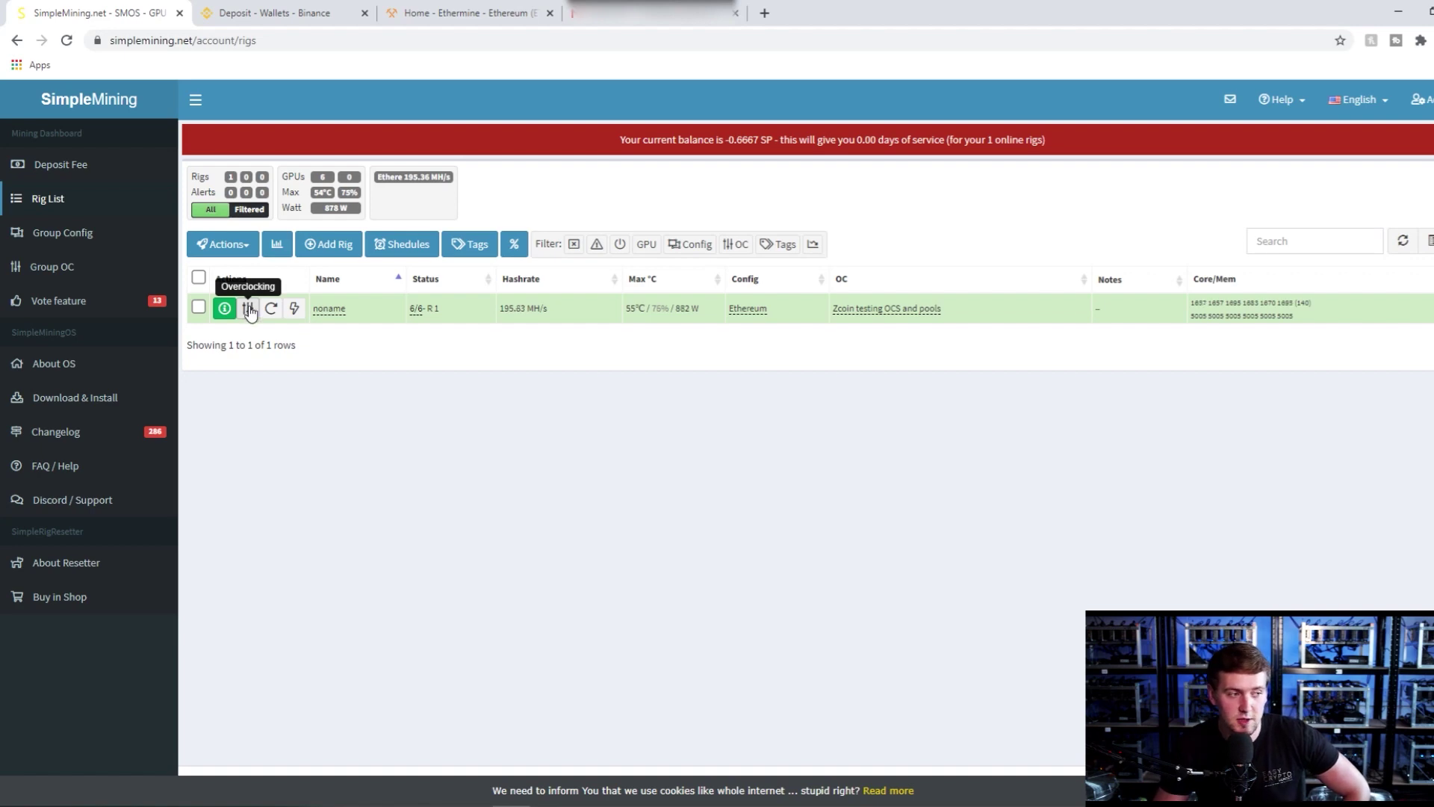
Disable Group OC for the noname rig and set its overclock to core 110 MHz, memory 1000 MHz and power limit 160 W.
{"action": "left_click", "coordinate": [248, 309]}
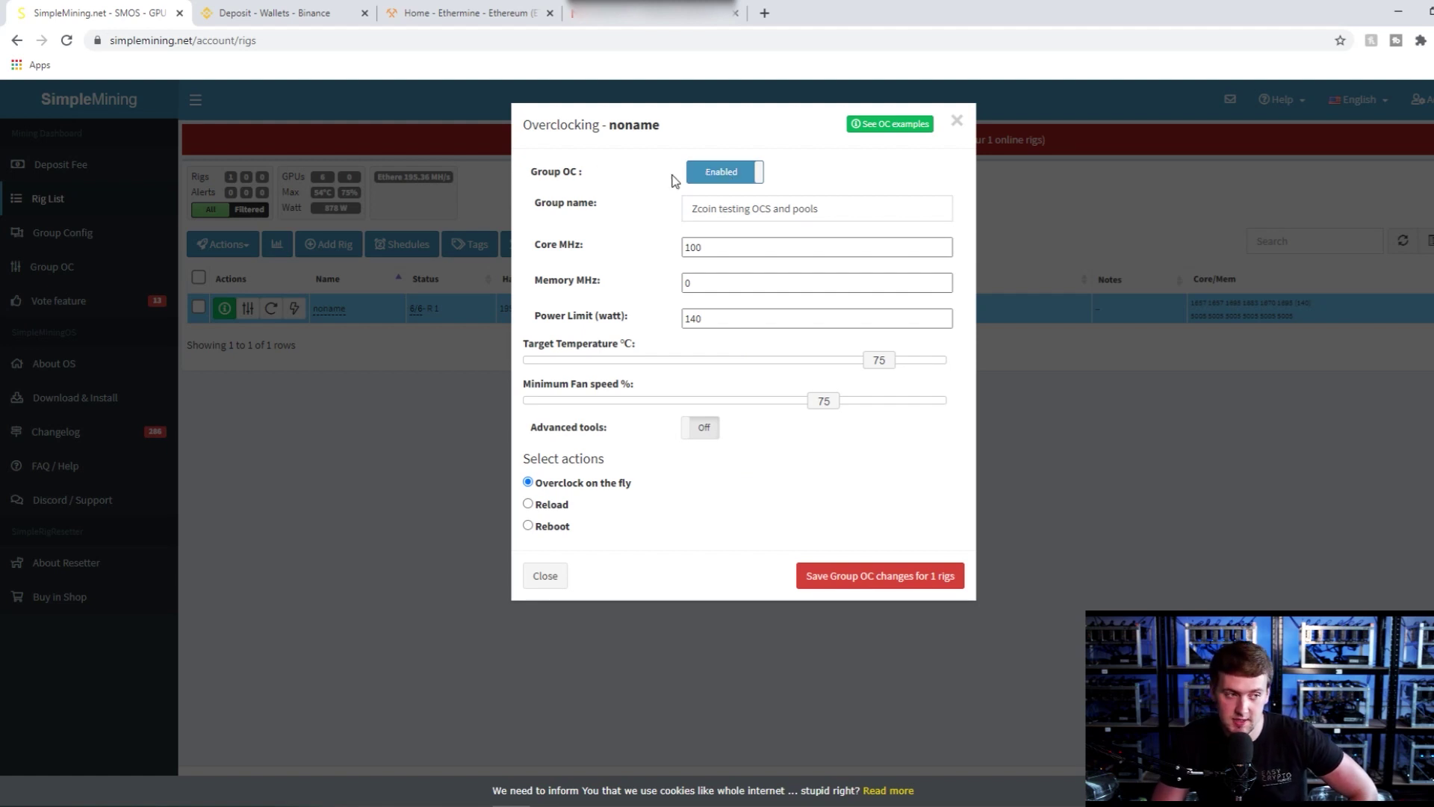
{"action": "left_click", "coordinate": [731, 177]}
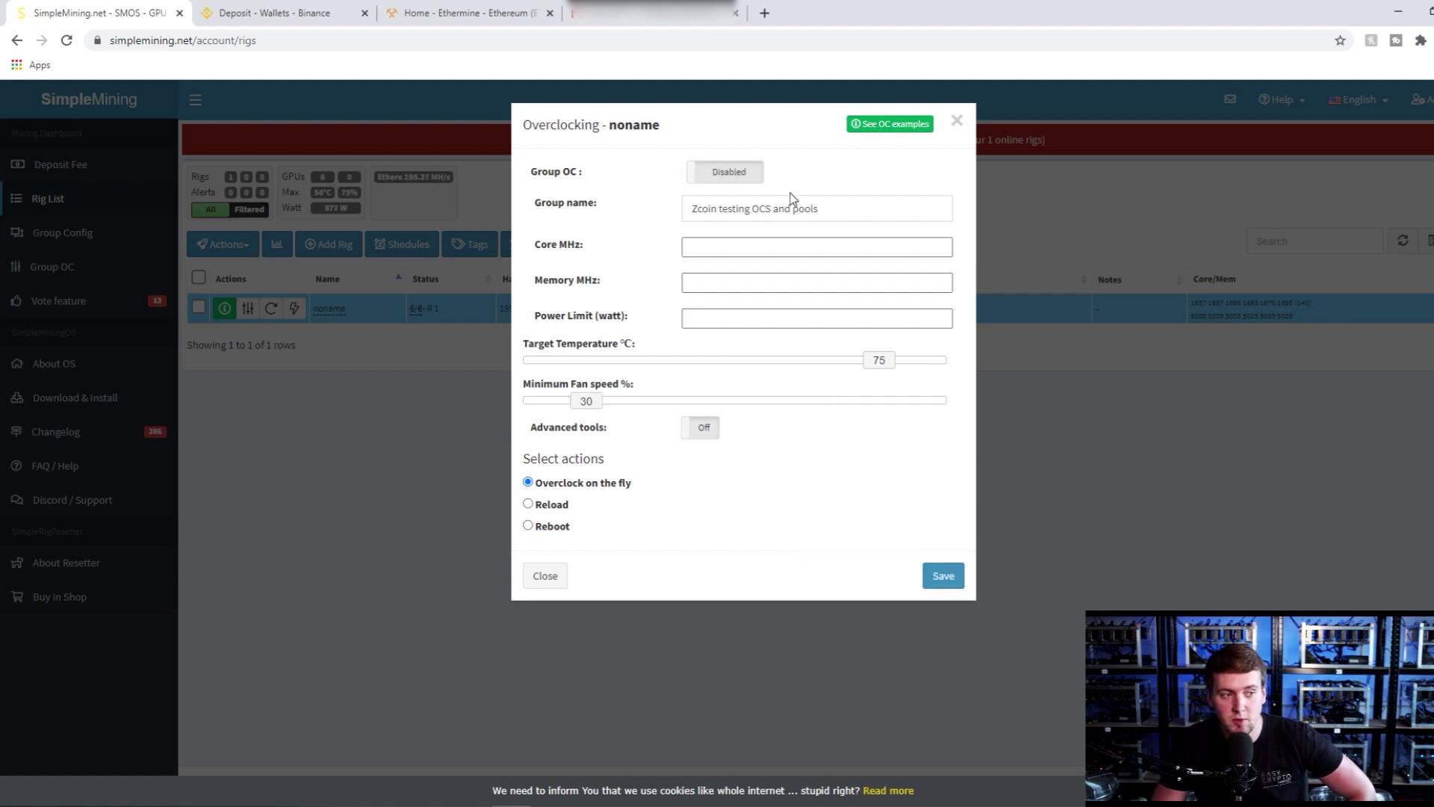
{"action": "left_click", "coordinate": [715, 249]}
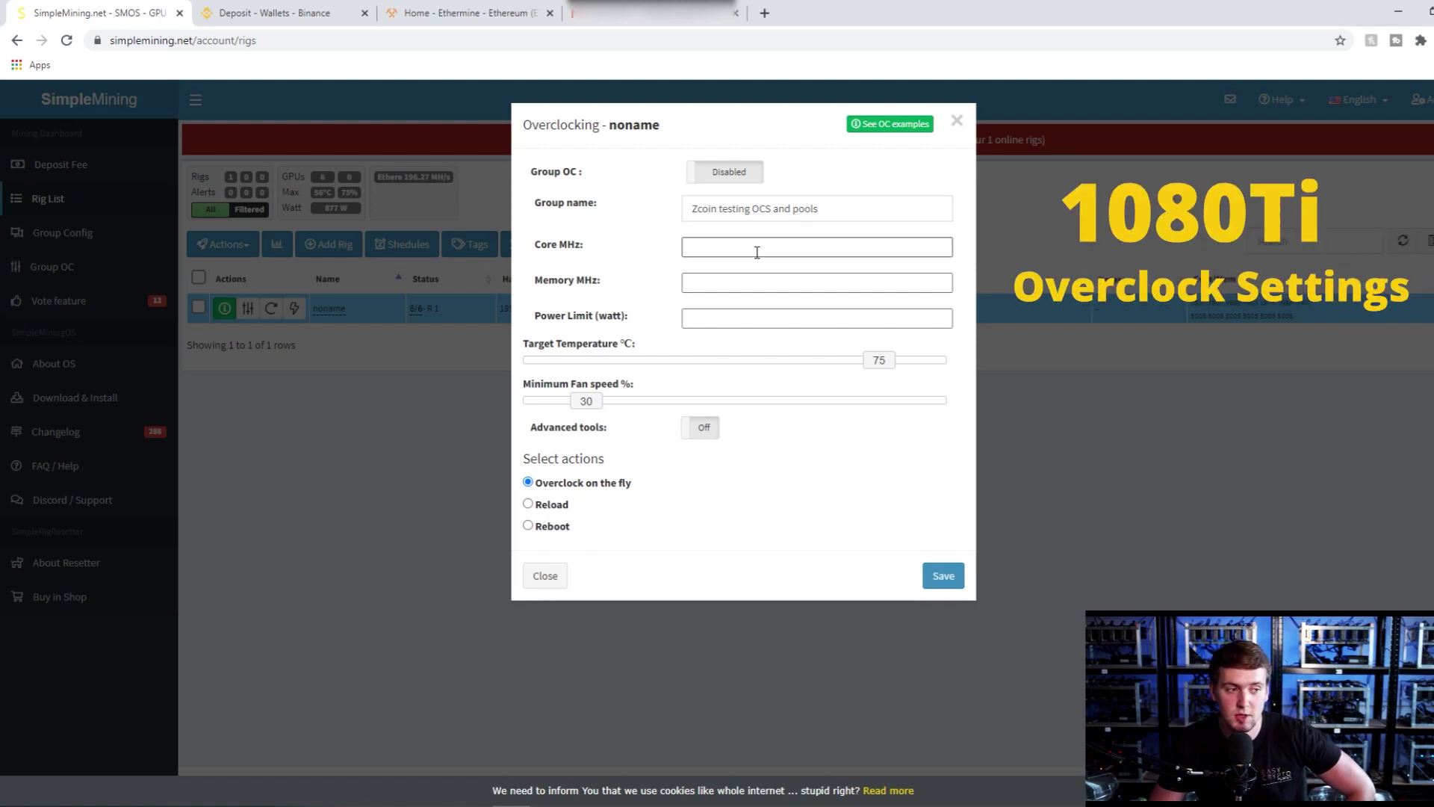
{"action": "left_click", "coordinate": [756, 251]}
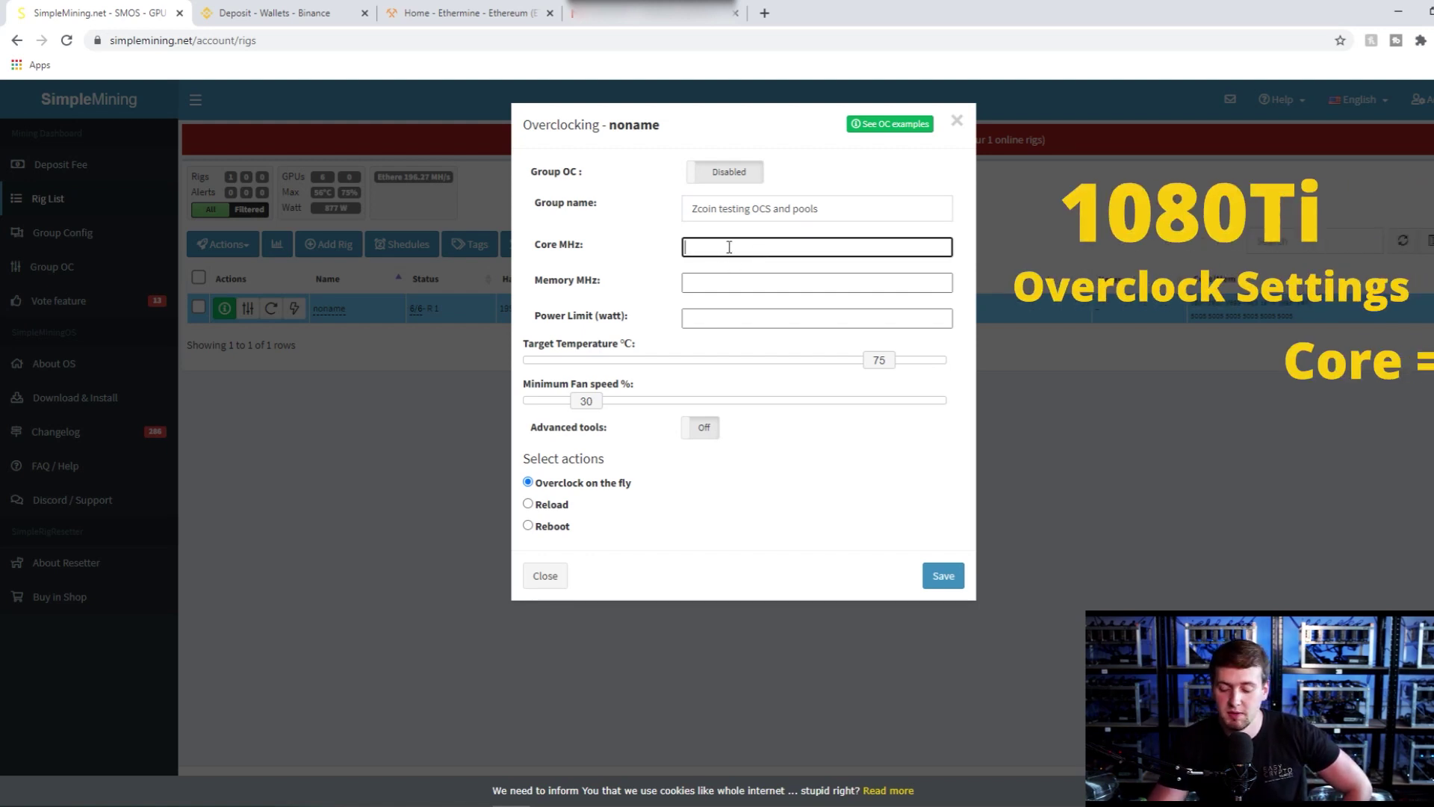
{"action": "type", "text": "110"}
{"action": "left_click", "coordinate": [705, 287]}
{"action": "type", "text": "1000"}
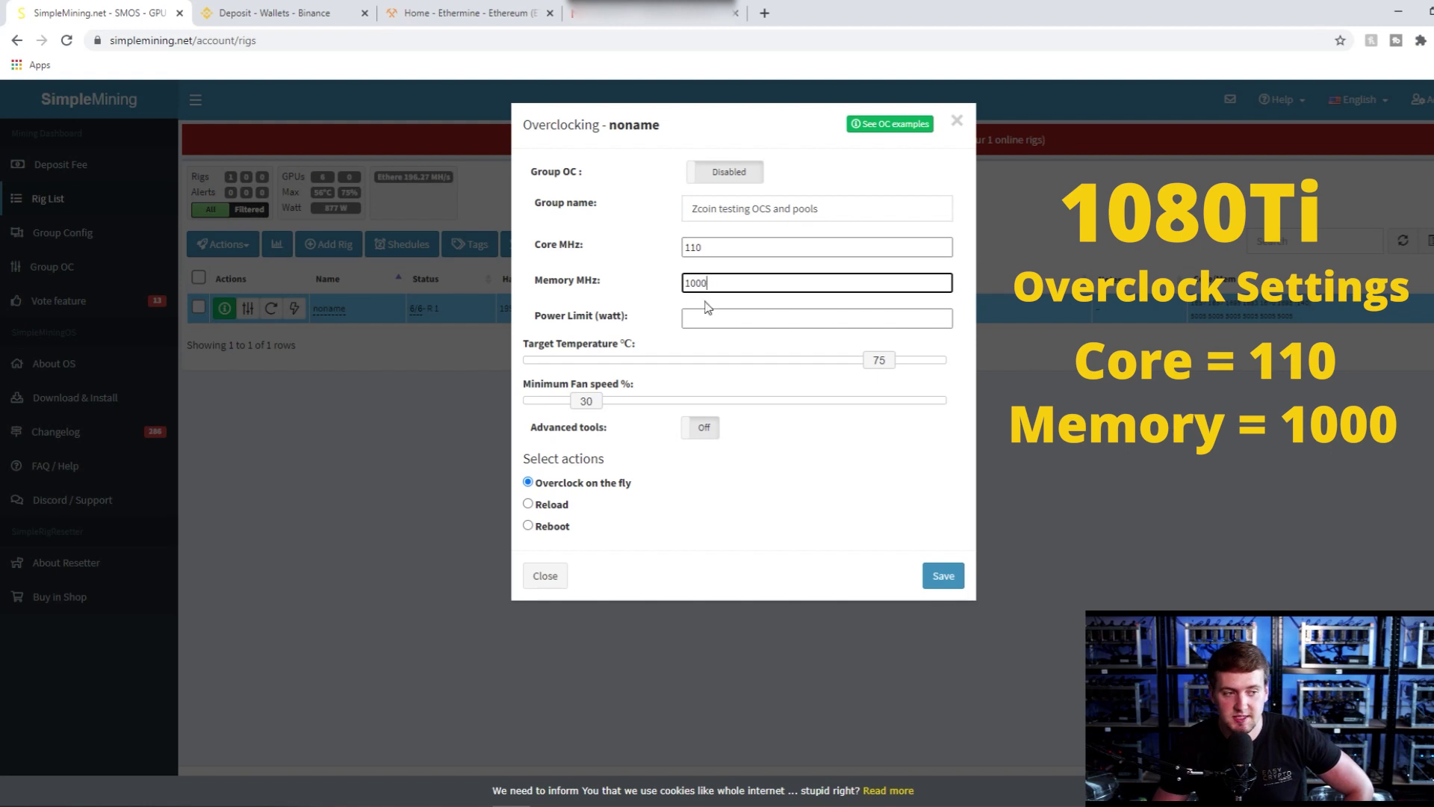
{"action": "left_click", "coordinate": [707, 319]}
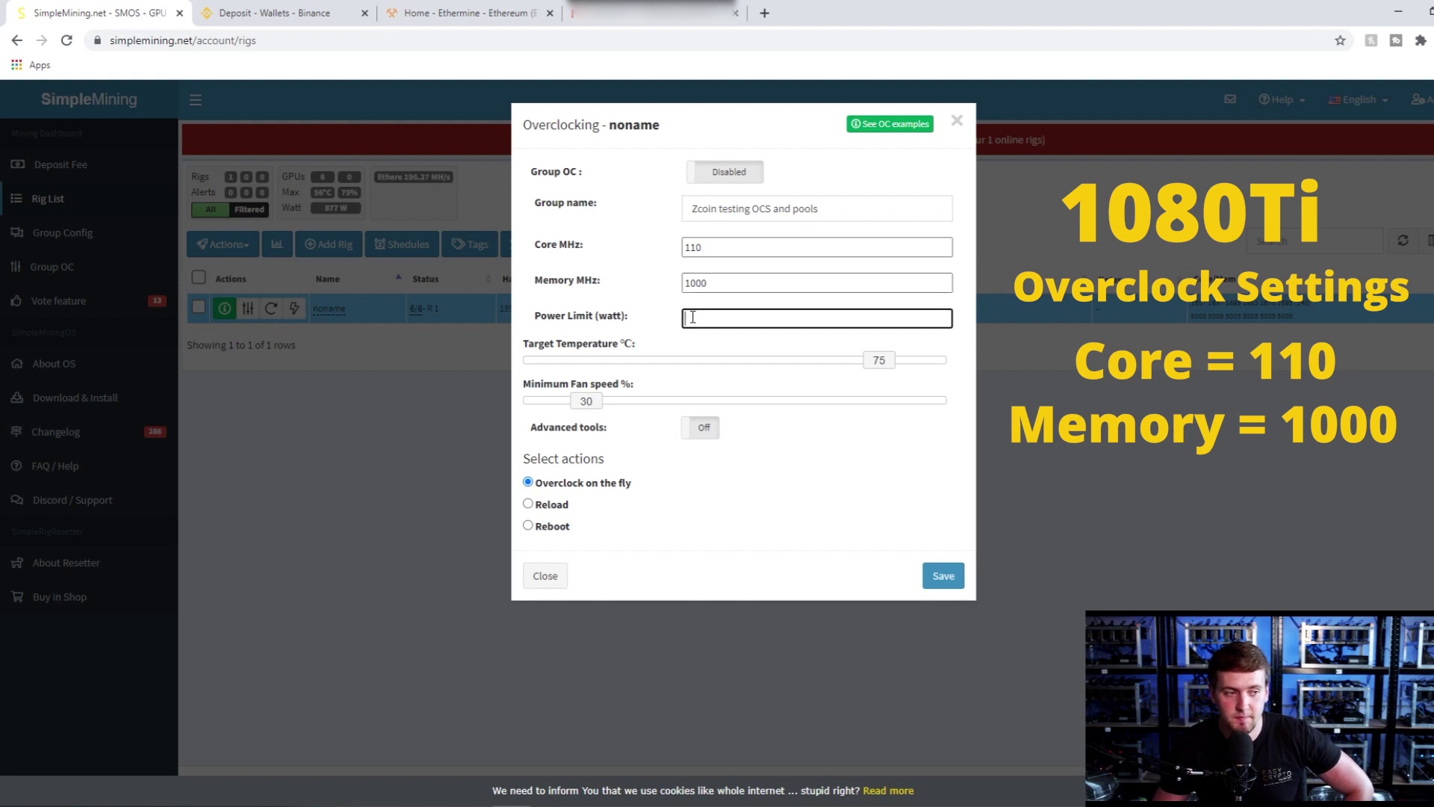
{"action": "type", "text": "160"}
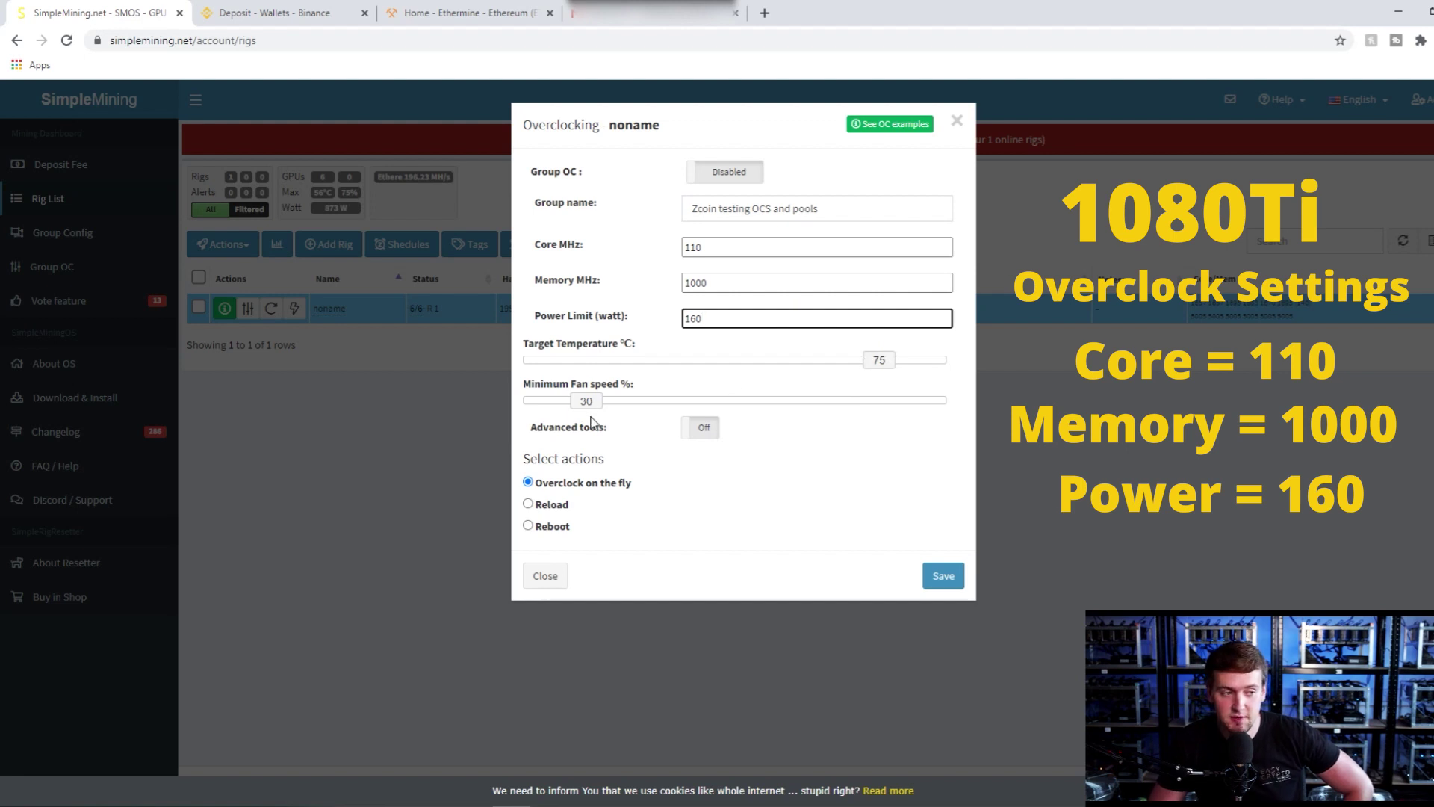
Set the minimum fan speed to 80% and save the rig's overclocking settings with the Reload action.
{"action": "left_click_drag", "start_coordinate": [587, 402], "coordinate": [850, 424]}
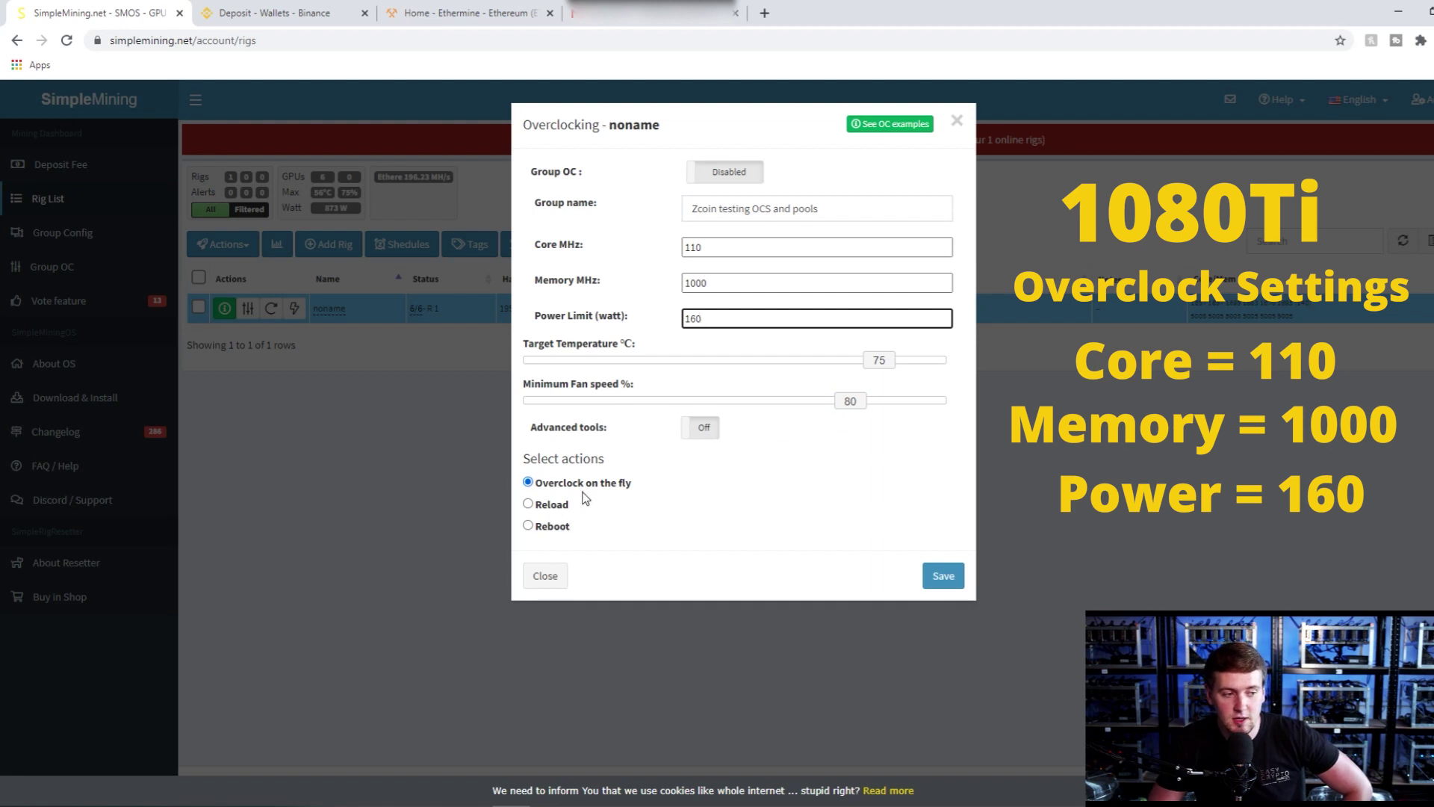
{"action": "left_click", "coordinate": [529, 505]}
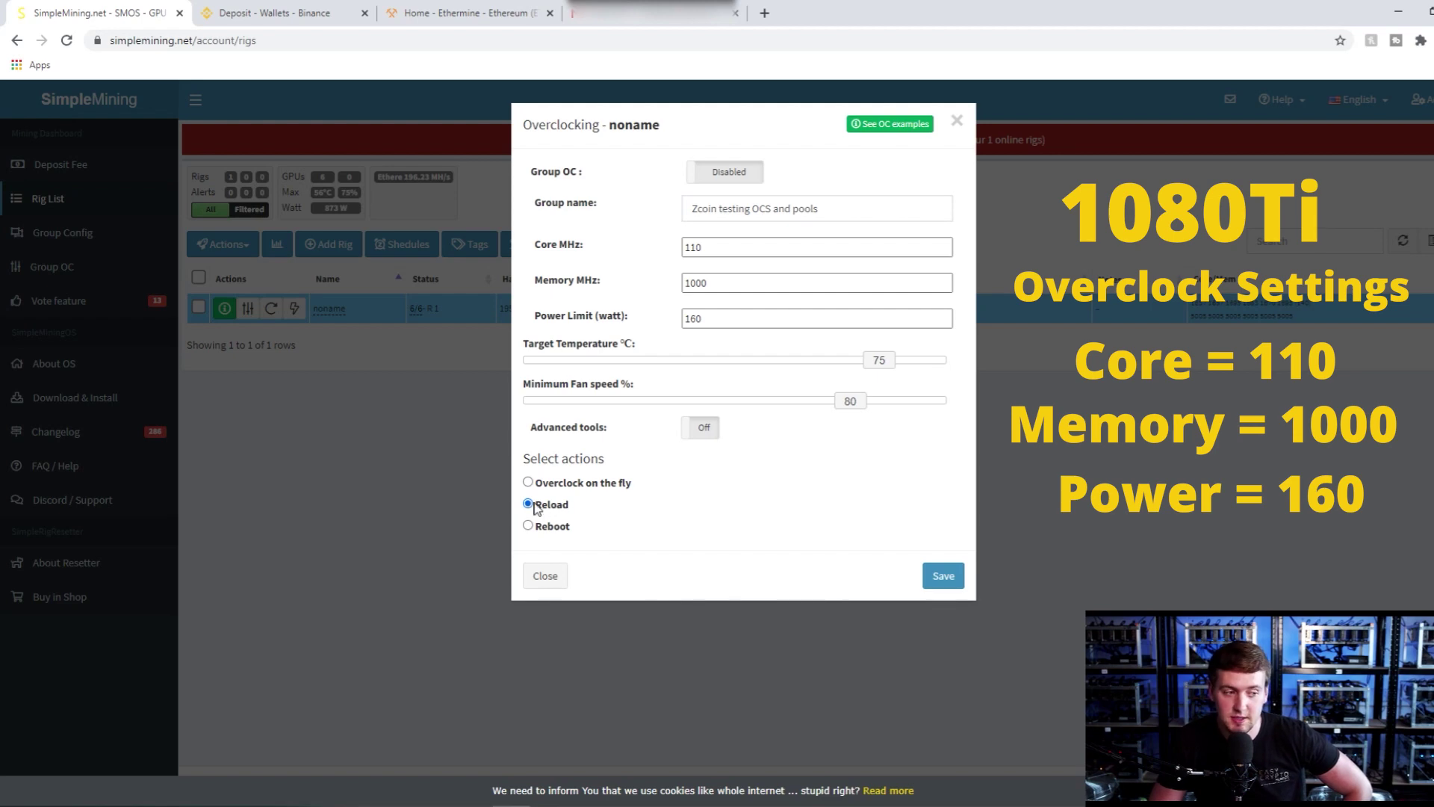
{"action": "left_click", "coordinate": [937, 578]}
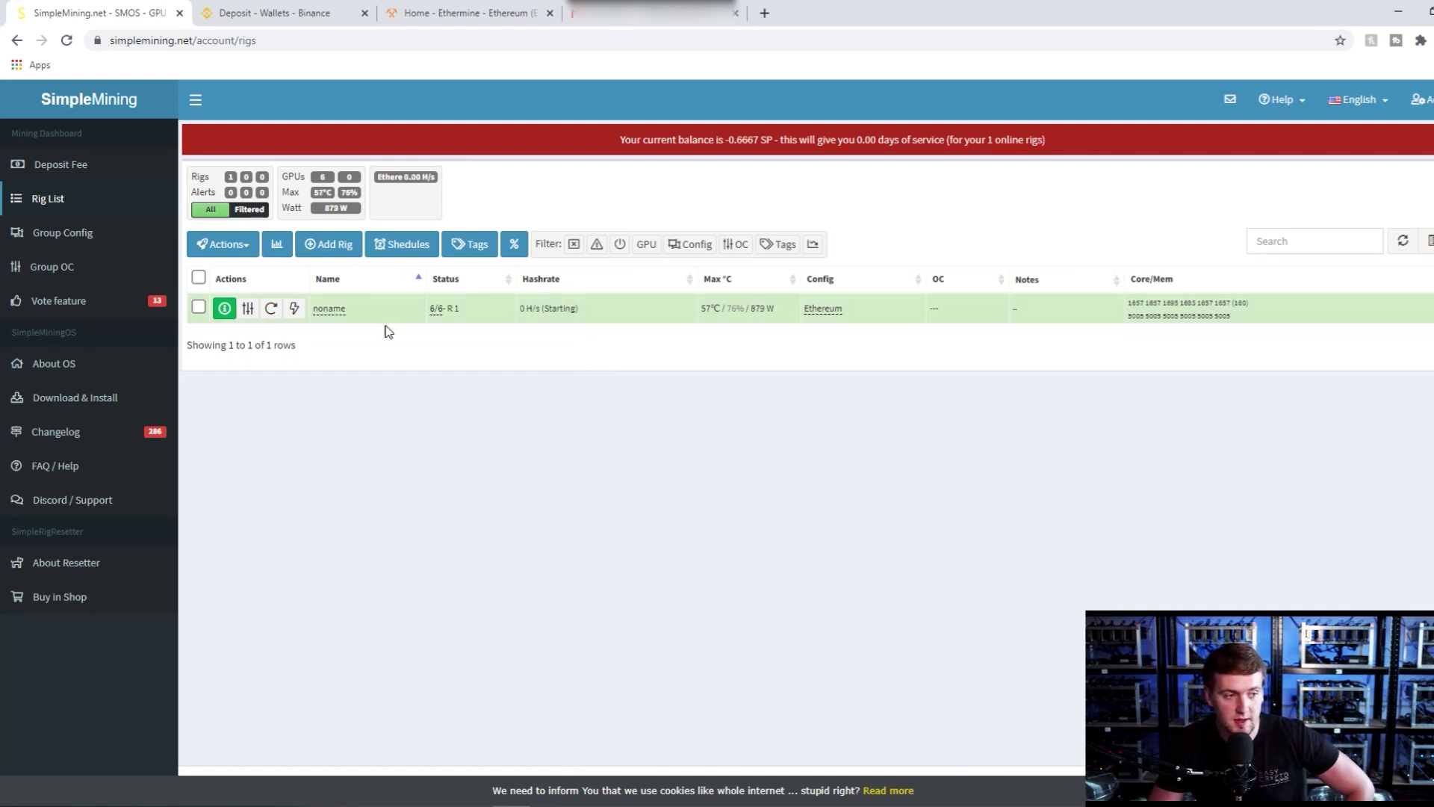
Examine the noname rig's details for total hashrate, power draw and console output under the new overclock.
{"action": "left_click", "coordinate": [218, 309]}
{"action": "scroll", "coordinate": [637, 523], "scroll_direction": "down", "scroll_amount": 2}
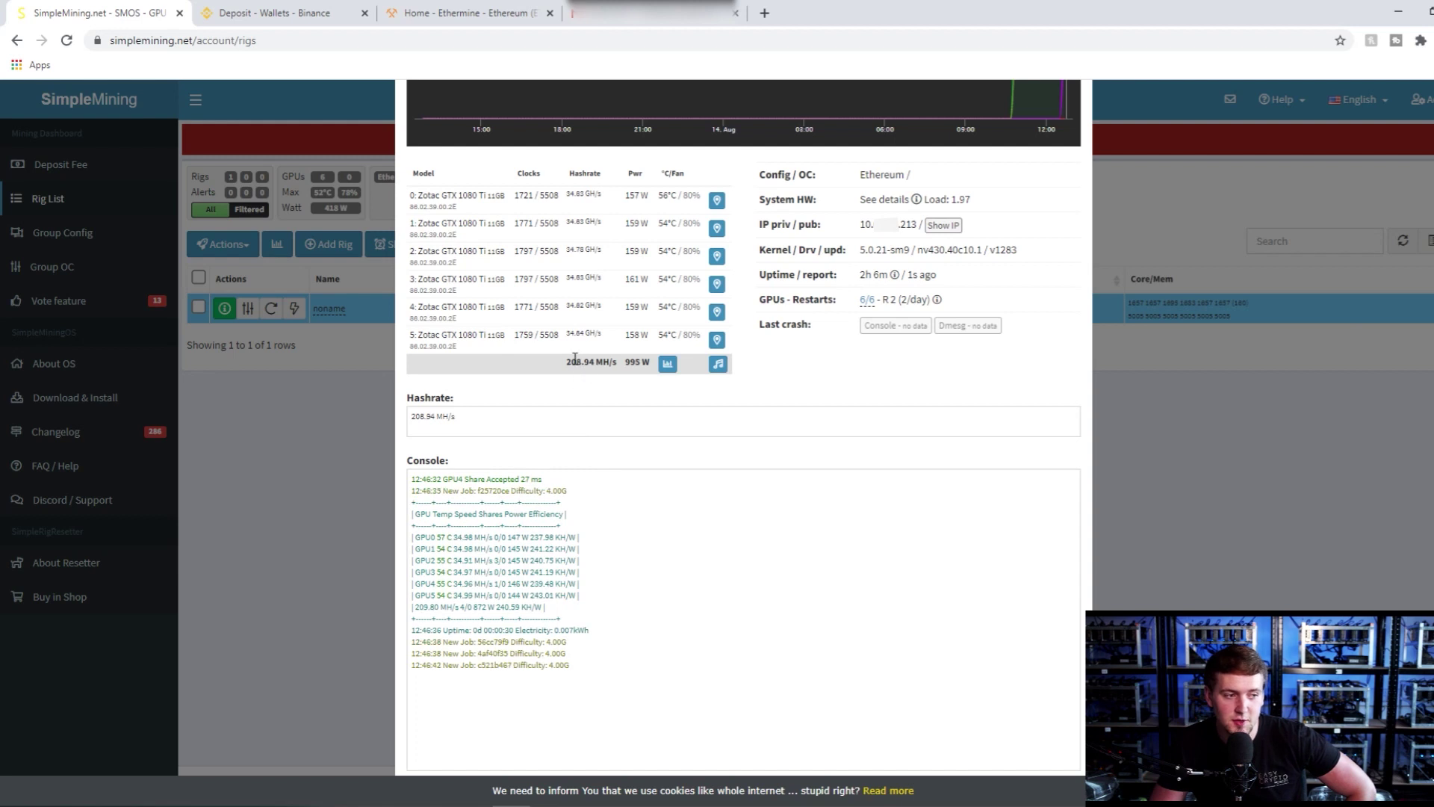
{"action": "left_click_drag", "start_coordinate": [568, 363], "coordinate": [617, 376]}
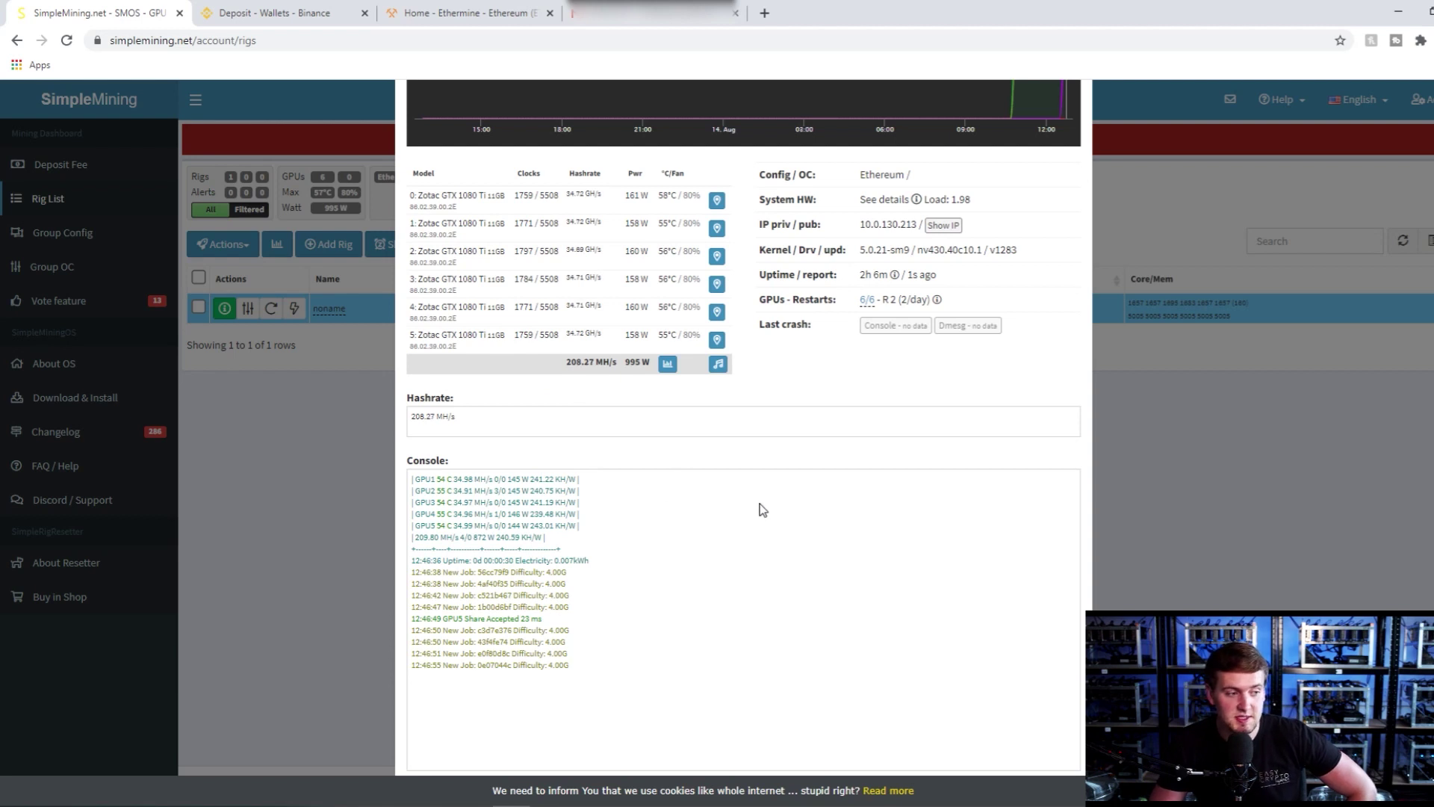
{"action": "scroll", "coordinate": [882, 508], "scroll_direction": "up", "scroll_amount": 2}
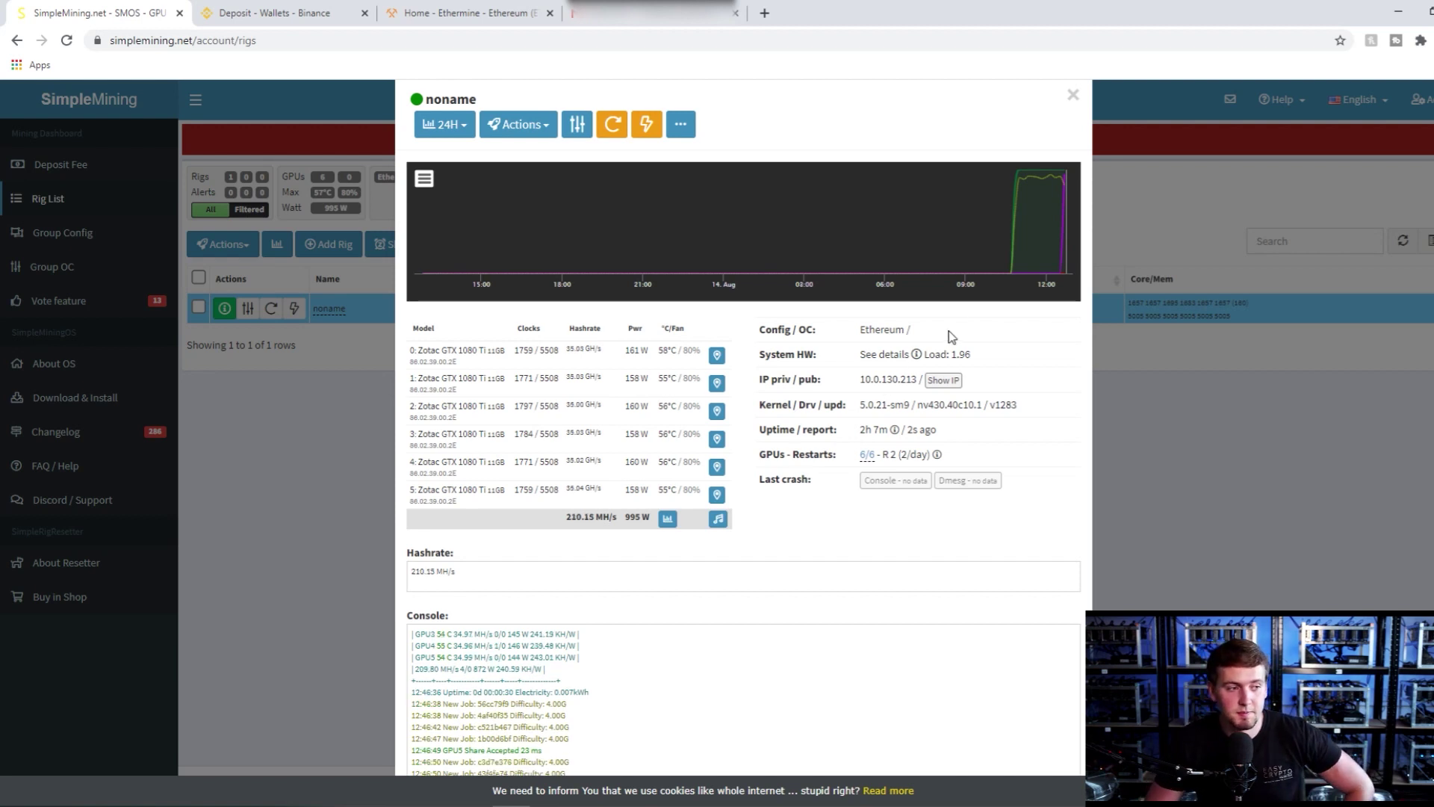
{"action": "mouse_move", "coordinate": [1007, 278]}
{"action": "scroll", "coordinate": [1007, 278], "scroll_direction": "up", "scroll_amount": 1}
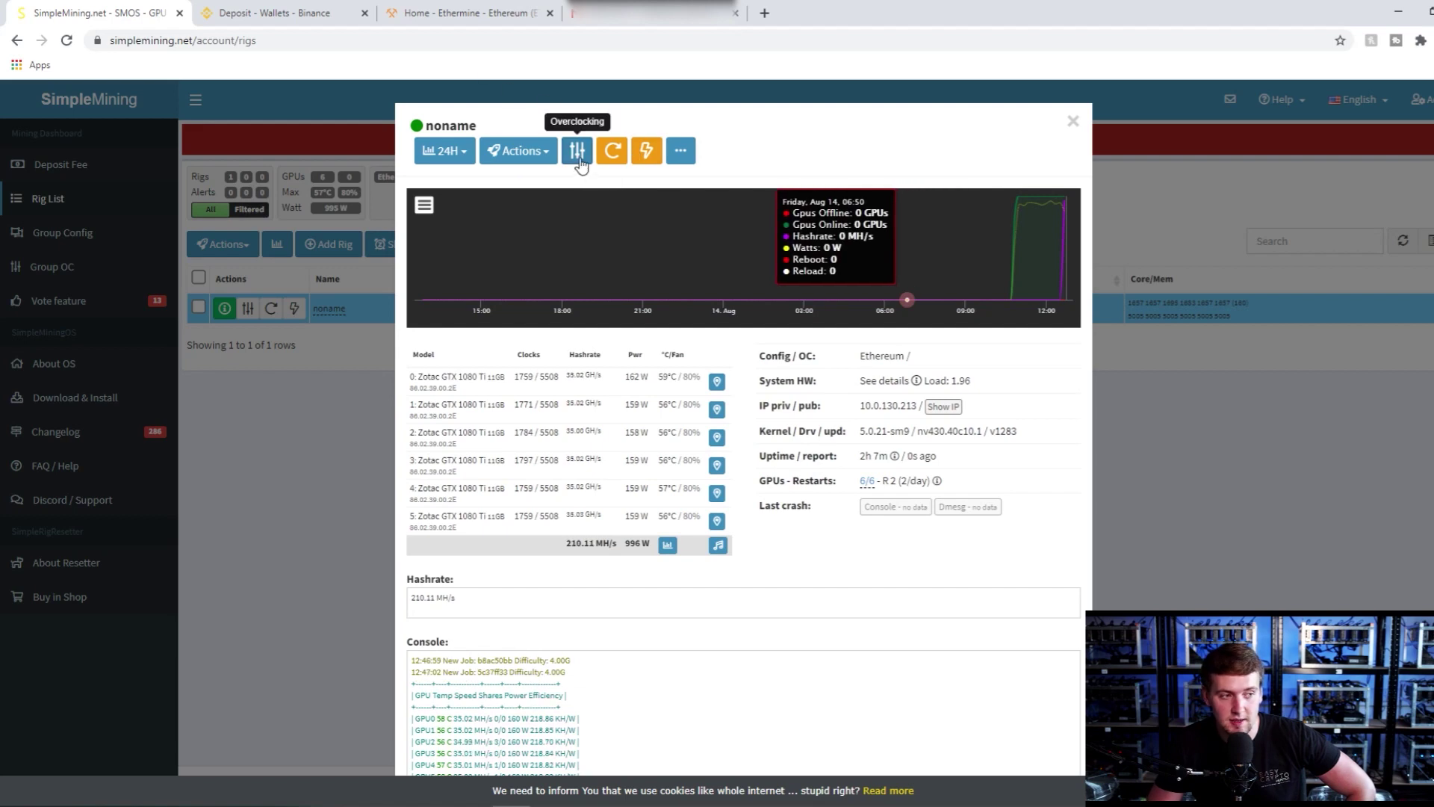
{"action": "left_click", "coordinate": [1073, 121]}
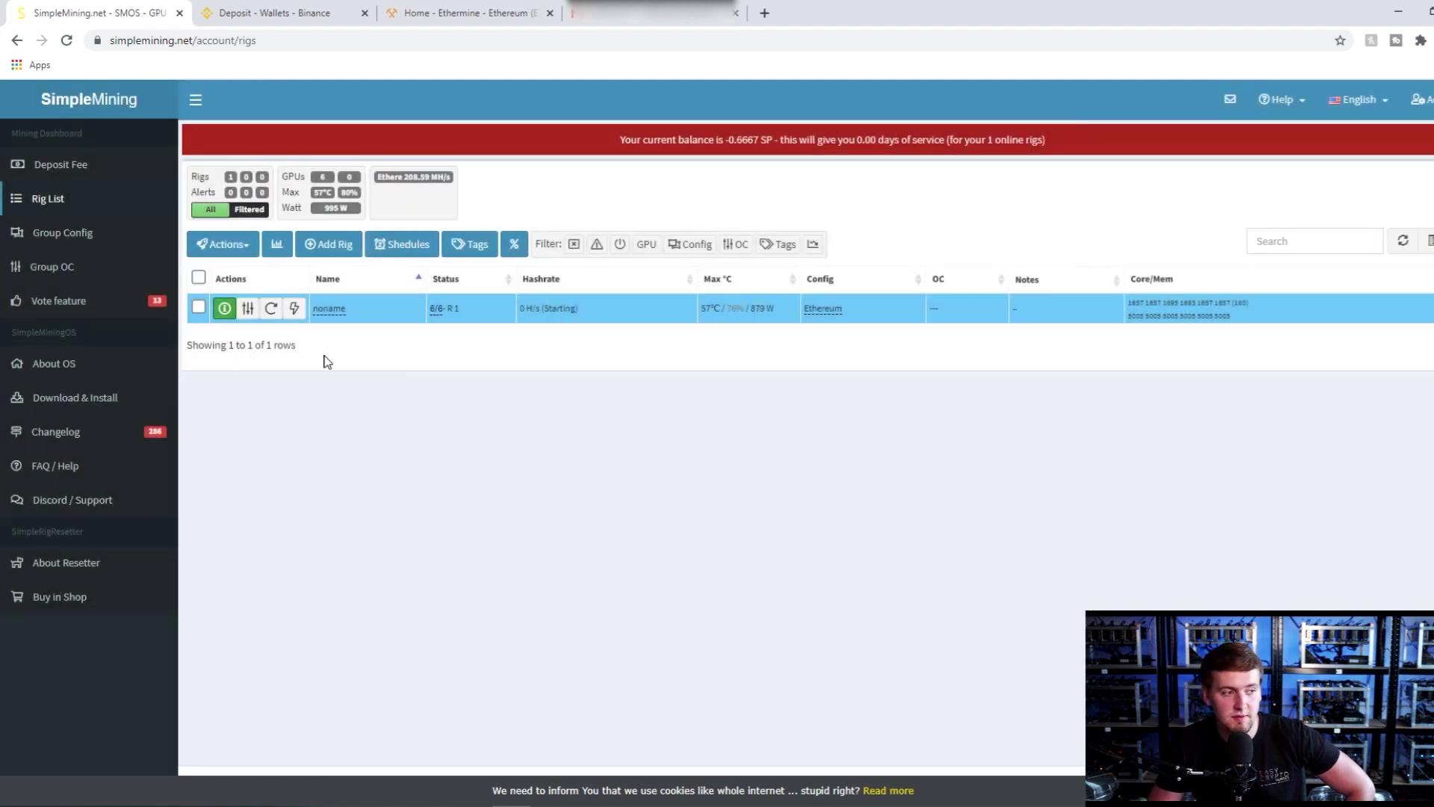
Set the noname rig's core overclock to 40 MHz, save it with the Reload action and check the rig's details.
{"action": "left_click", "coordinate": [248, 314]}
{"action": "left_click", "coordinate": [785, 187]}
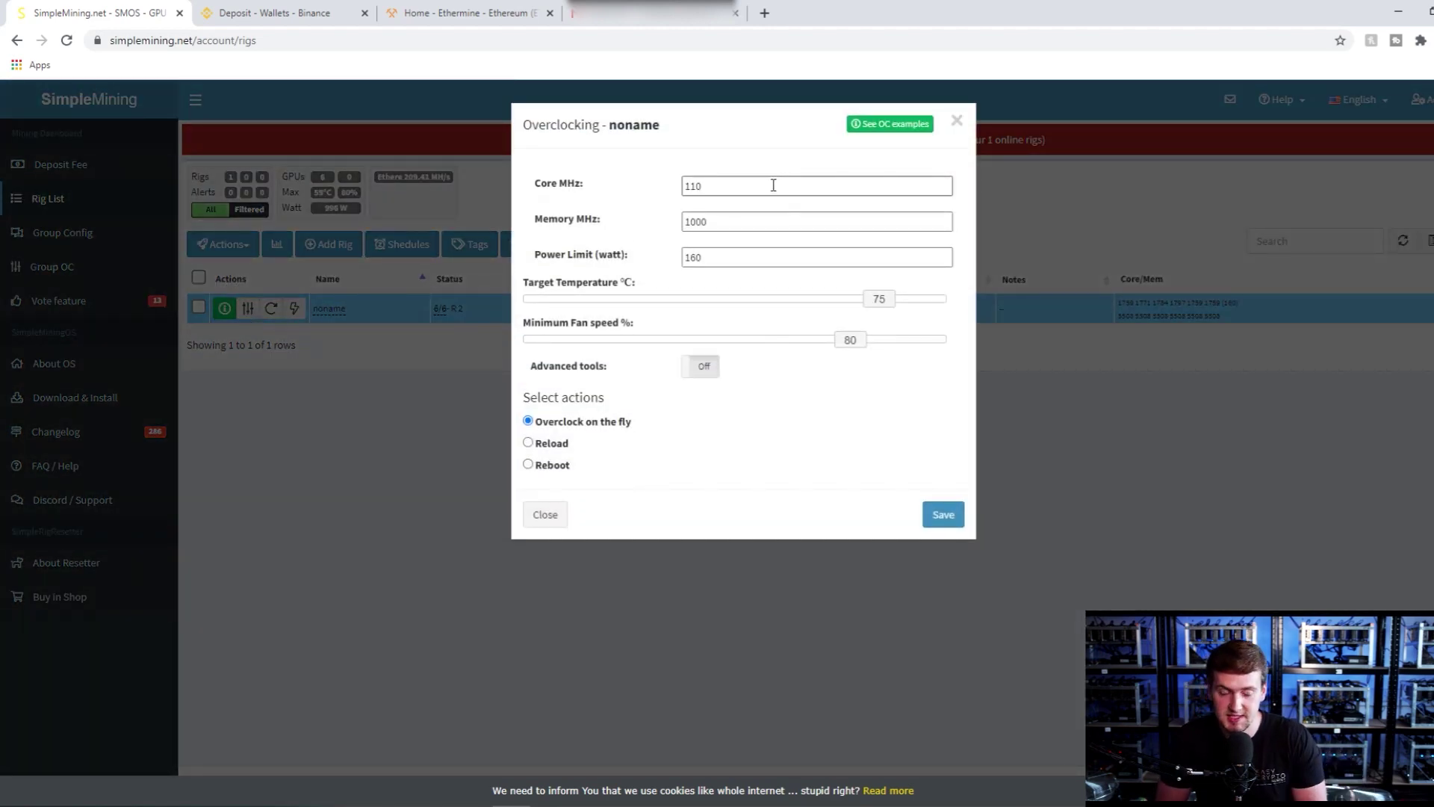
{"action": "left_click_drag", "start_coordinate": [774, 186], "coordinate": [691, 186]}
{"action": "type", "text": "40"}
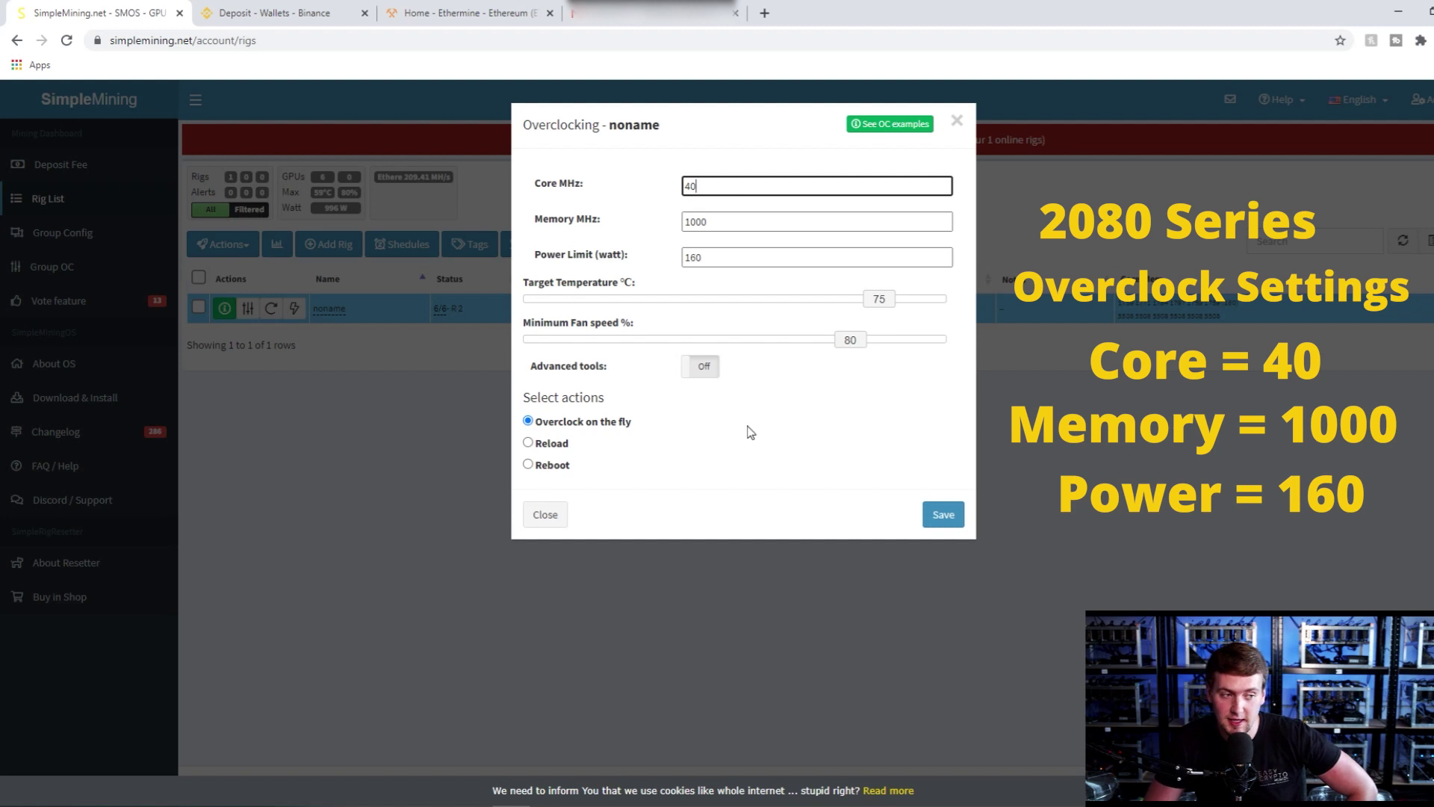
{"action": "left_click", "coordinate": [528, 443]}
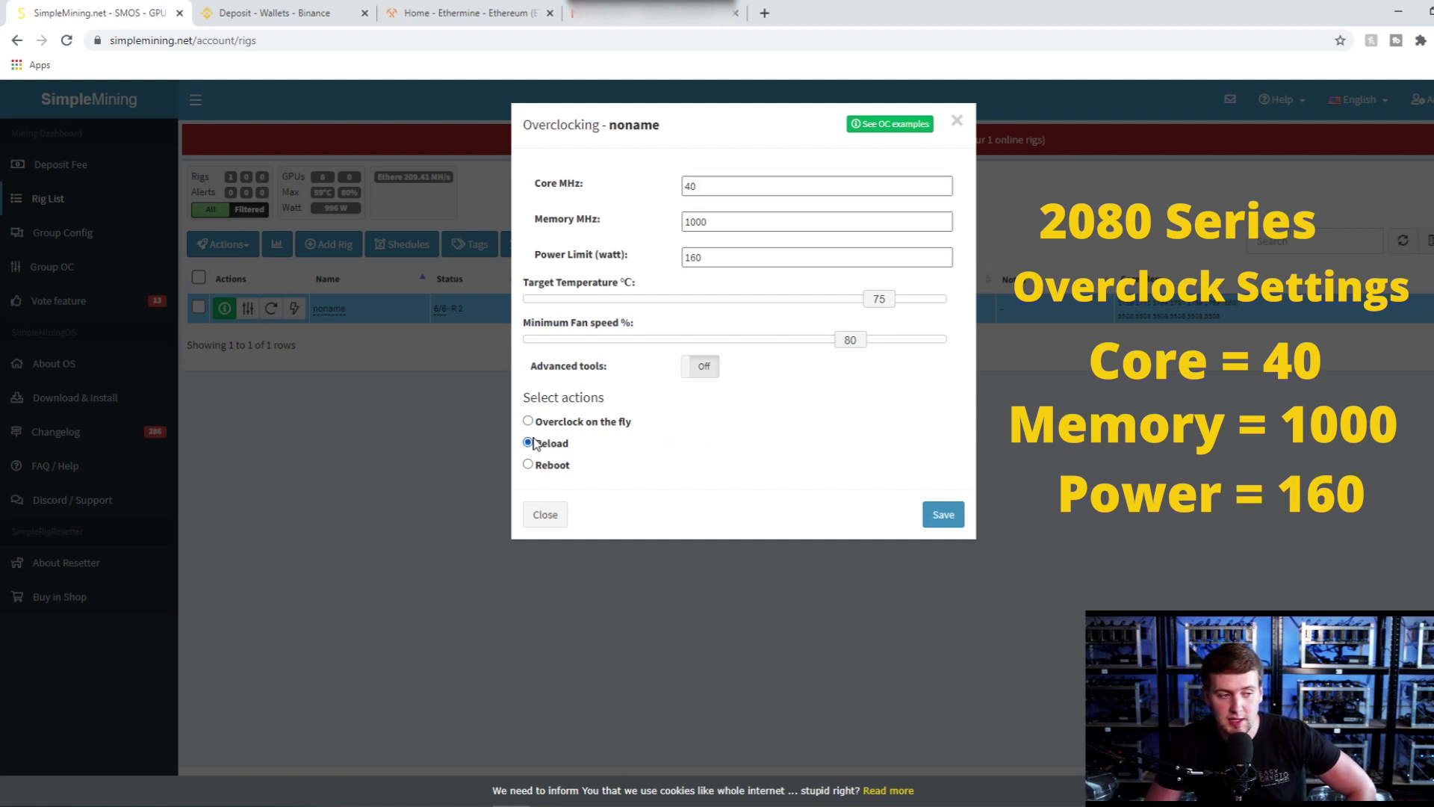
{"action": "left_click", "coordinate": [945, 521]}
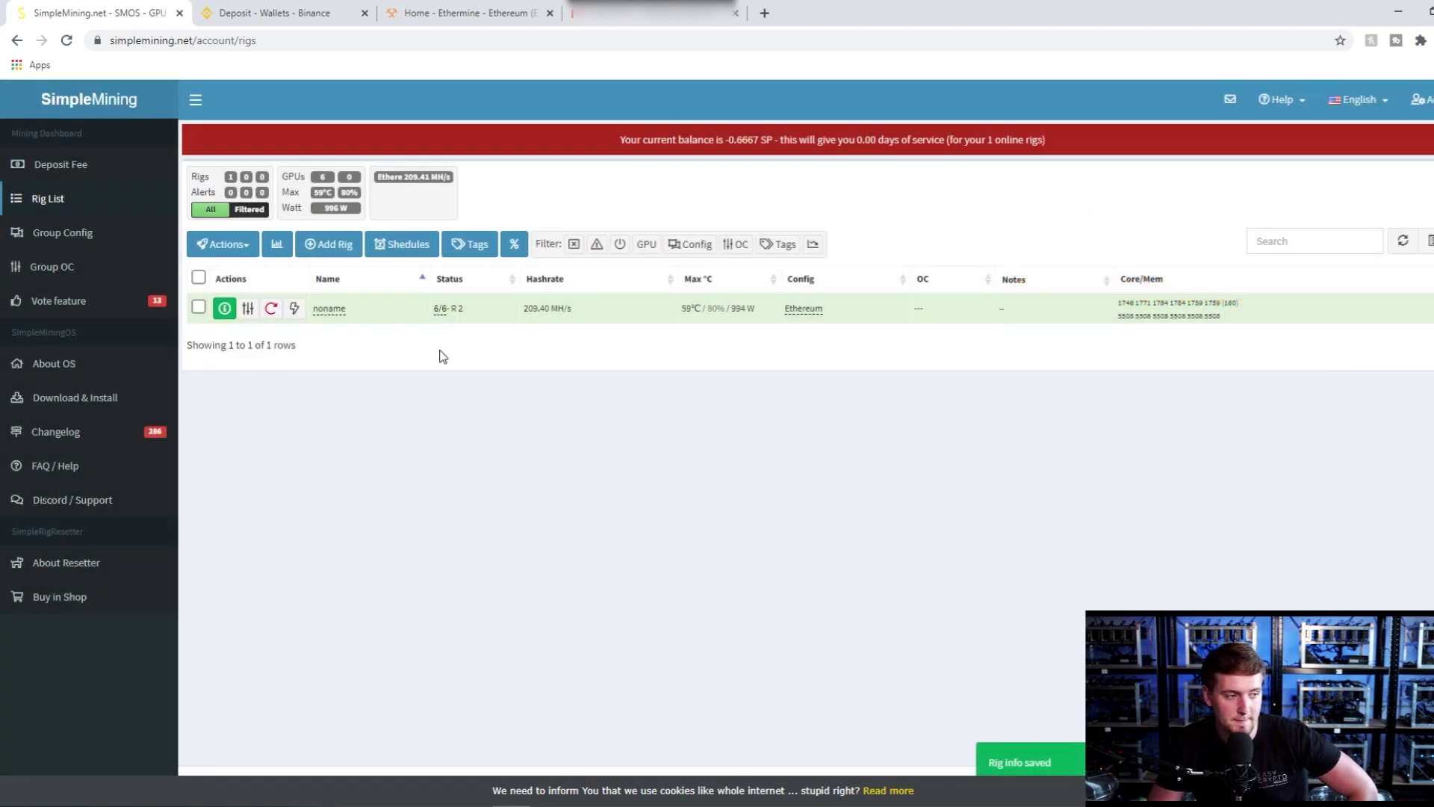
{"action": "left_click", "coordinate": [224, 308]}
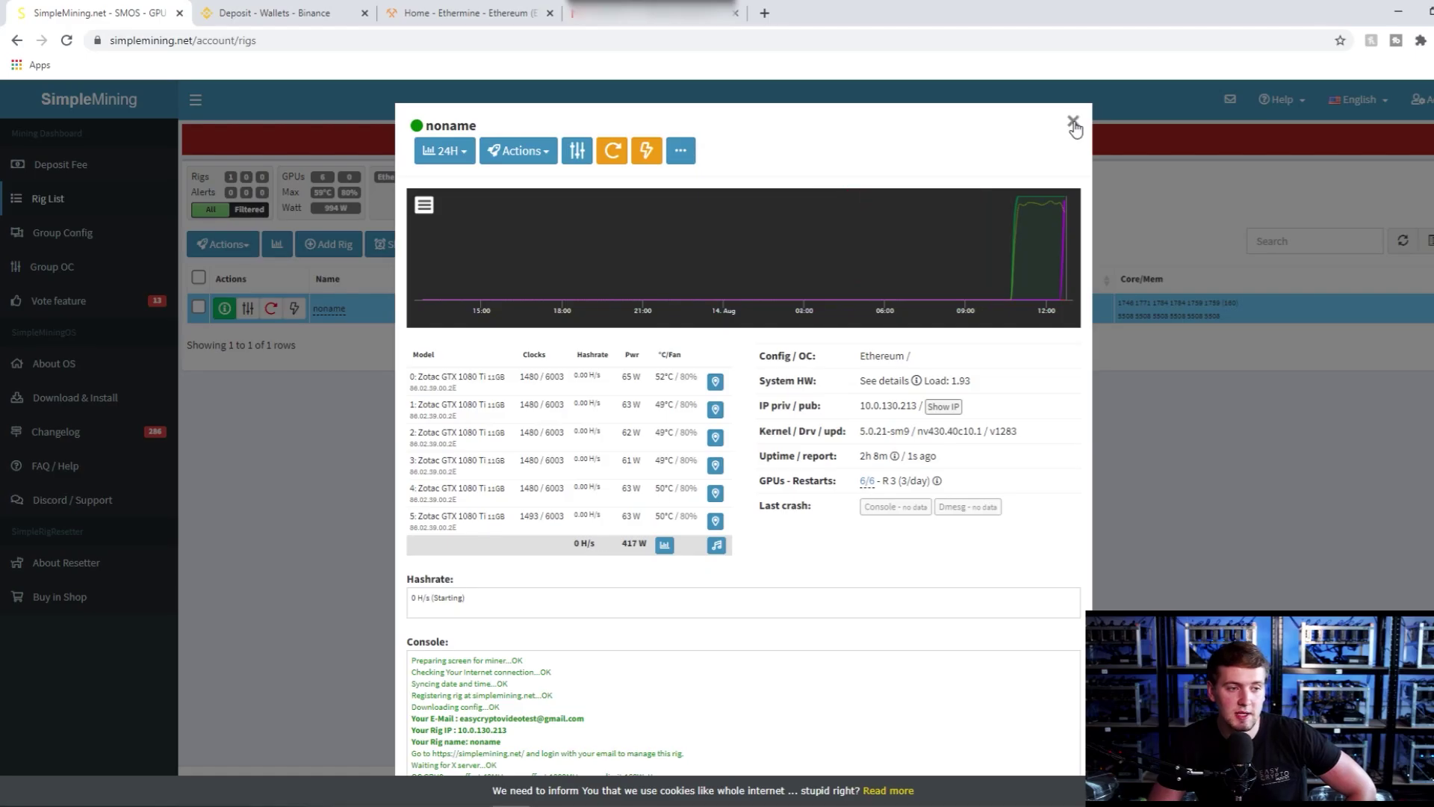
{"action": "left_click", "coordinate": [1076, 123]}
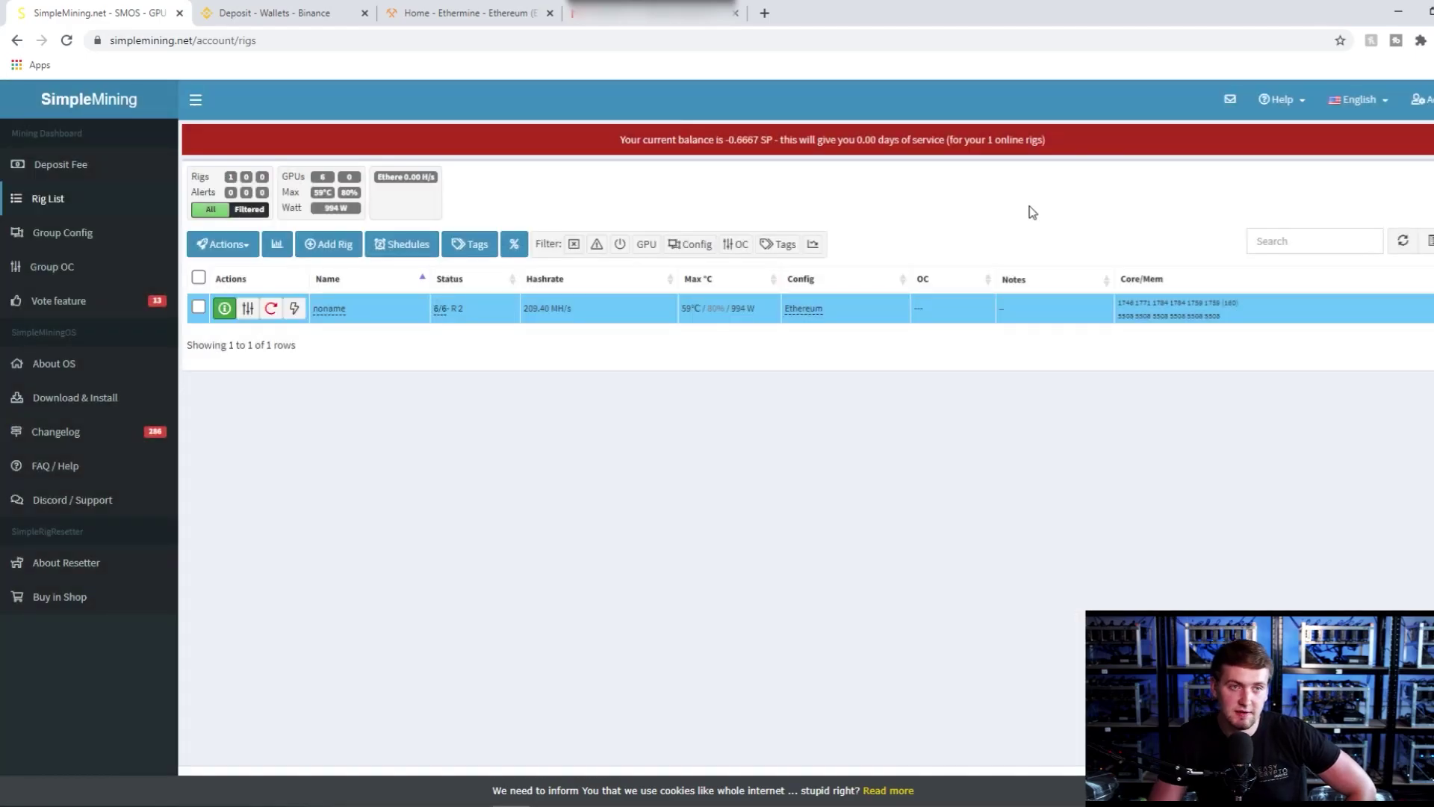
Switch to Binance, open the Spot wallet's Ethereum deposit page and copy the ERC20 deposit address.
{"action": "left_click", "coordinate": [478, 13]}
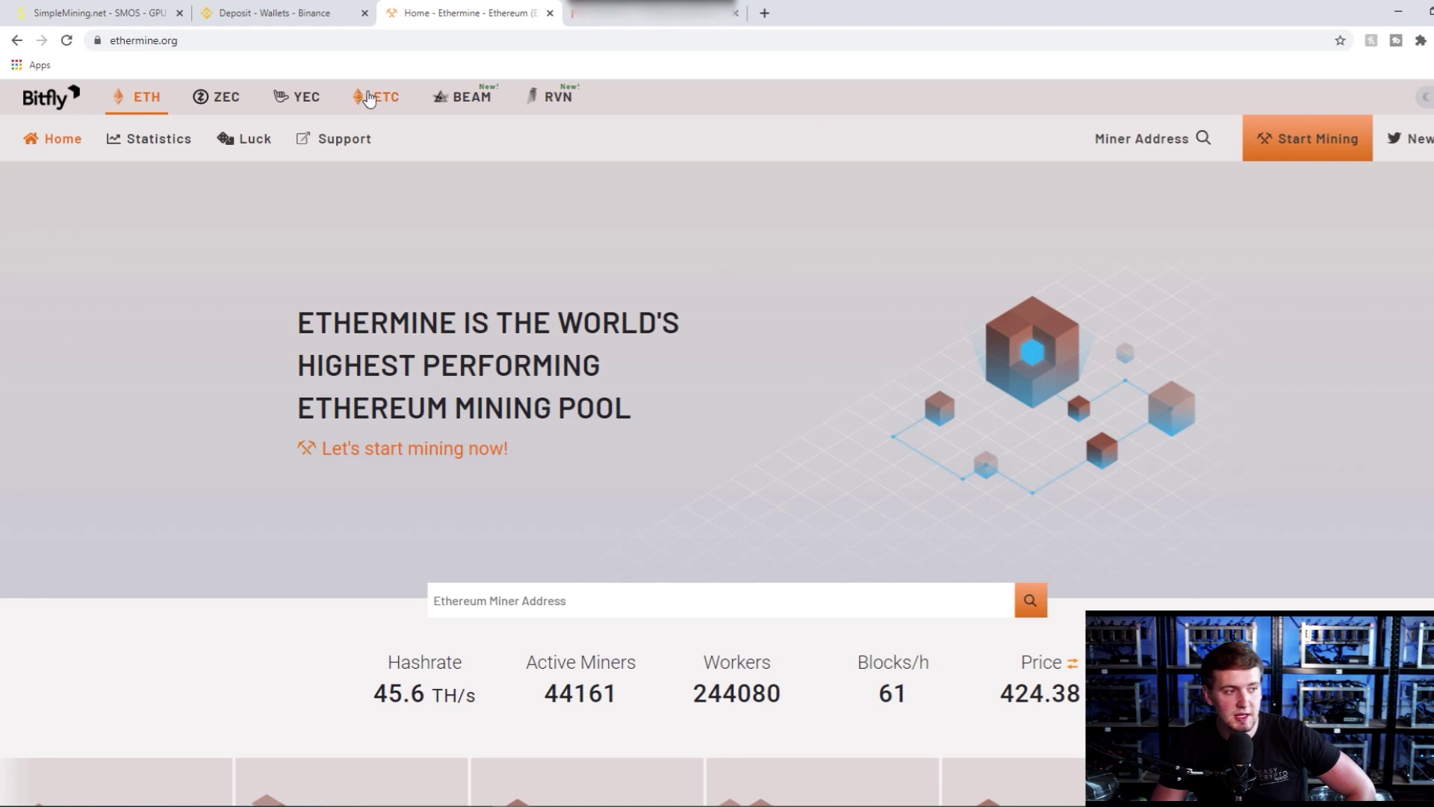
{"action": "left_click", "coordinate": [280, 18]}
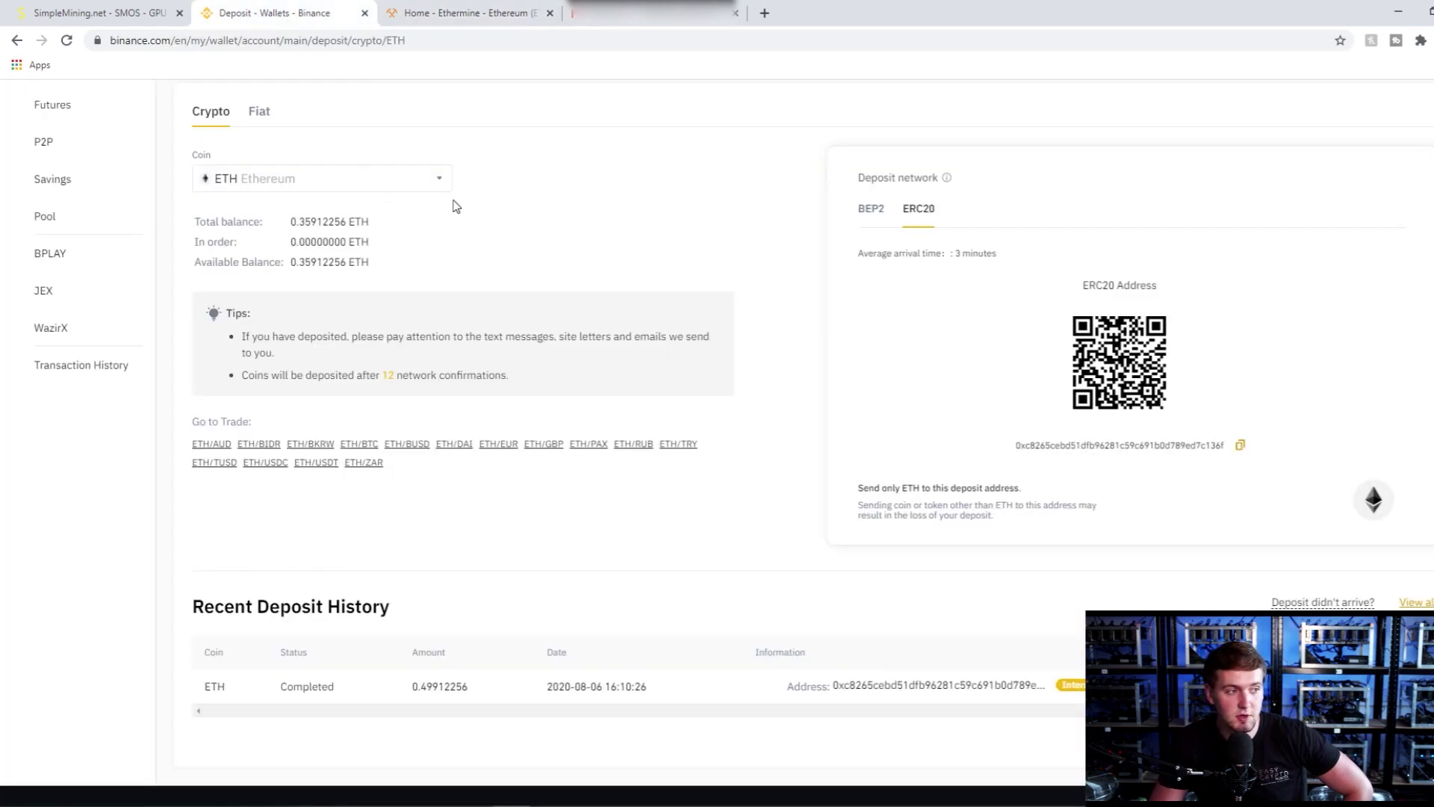
{"action": "scroll", "coordinate": [589, 198], "scroll_direction": "up", "scroll_amount": 3}
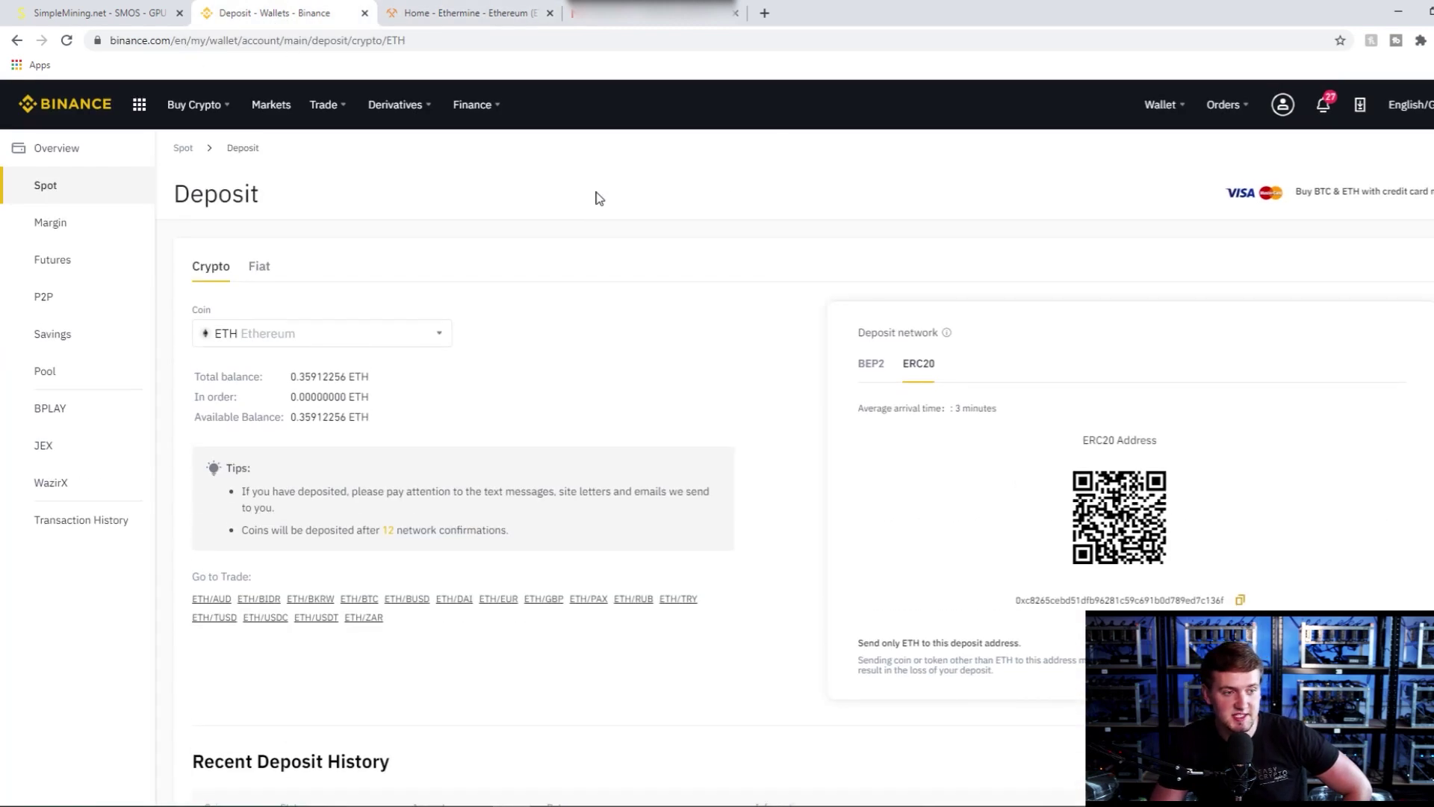
{"action": "mouse_move", "coordinate": [1169, 112]}
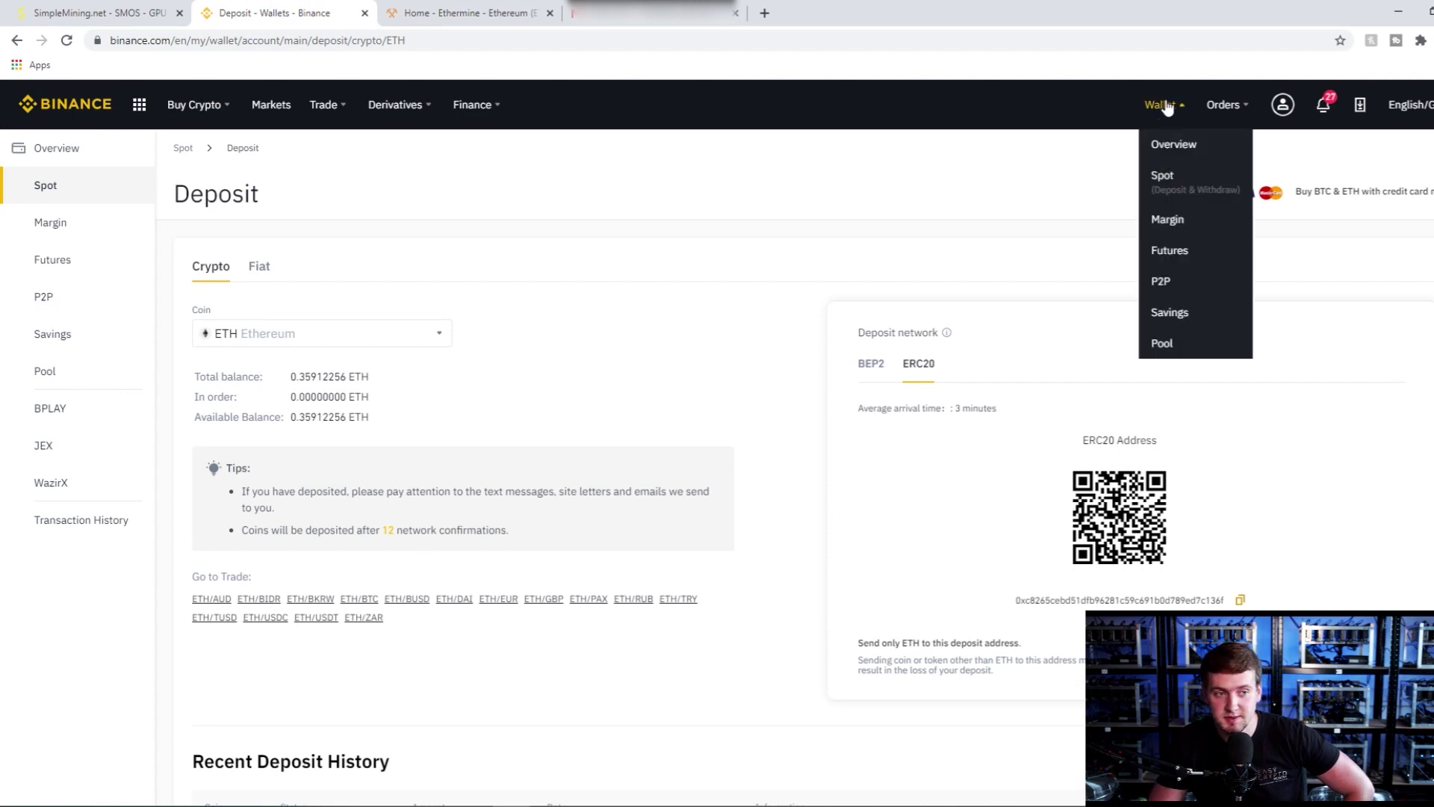
{"action": "left_click", "coordinate": [1178, 180]}
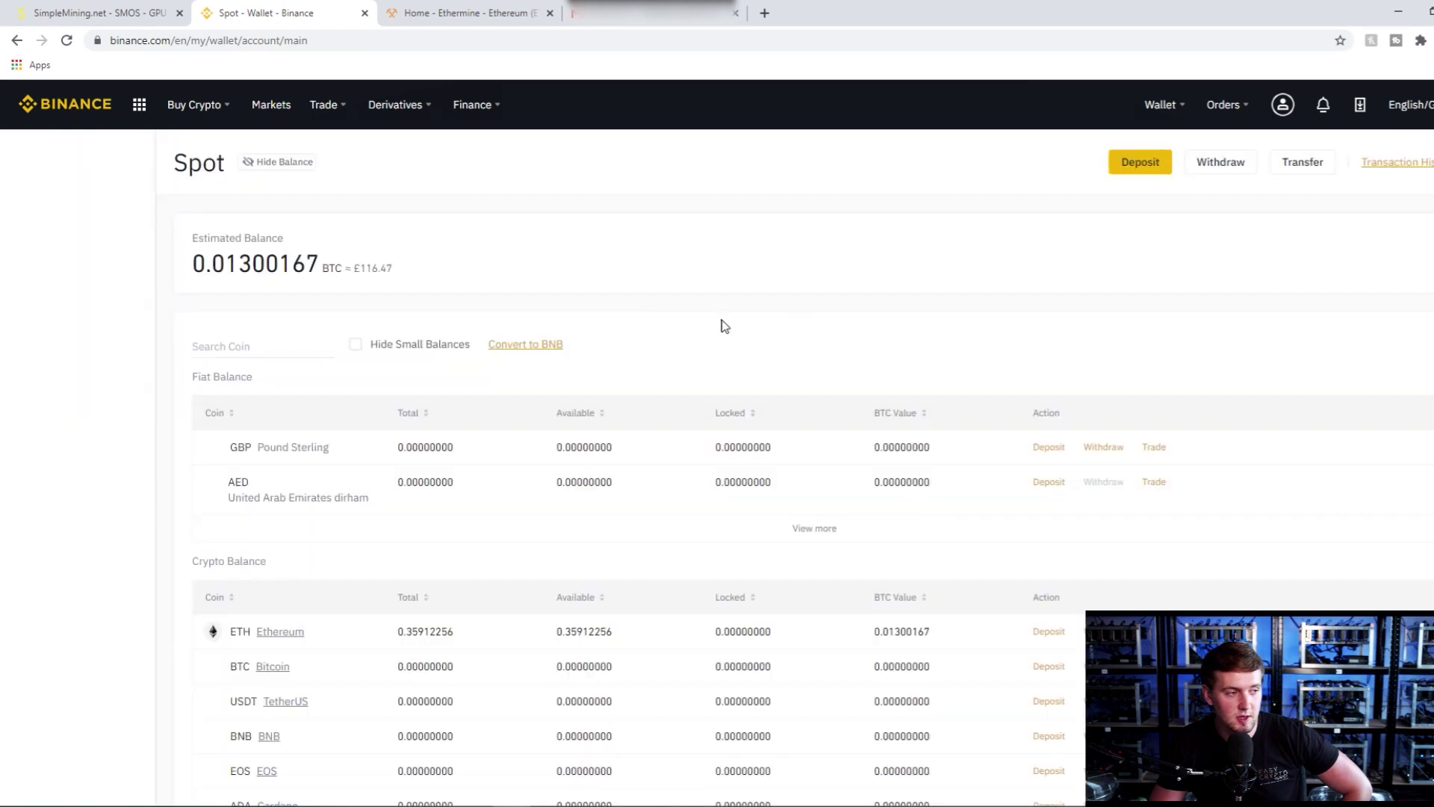
{"action": "scroll", "coordinate": [707, 272], "scroll_direction": "down", "scroll_amount": 1}
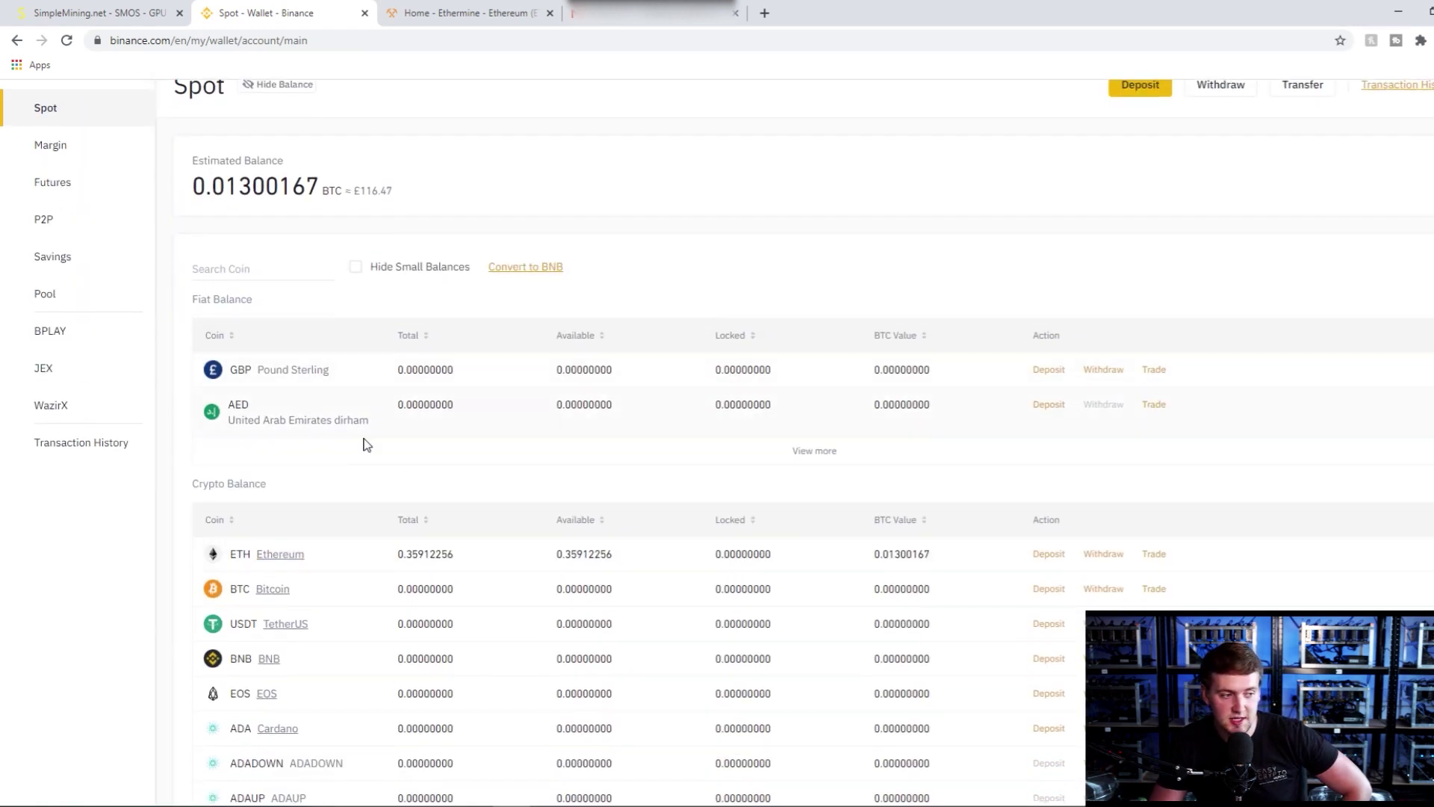
{"action": "left_click", "coordinate": [1048, 554]}
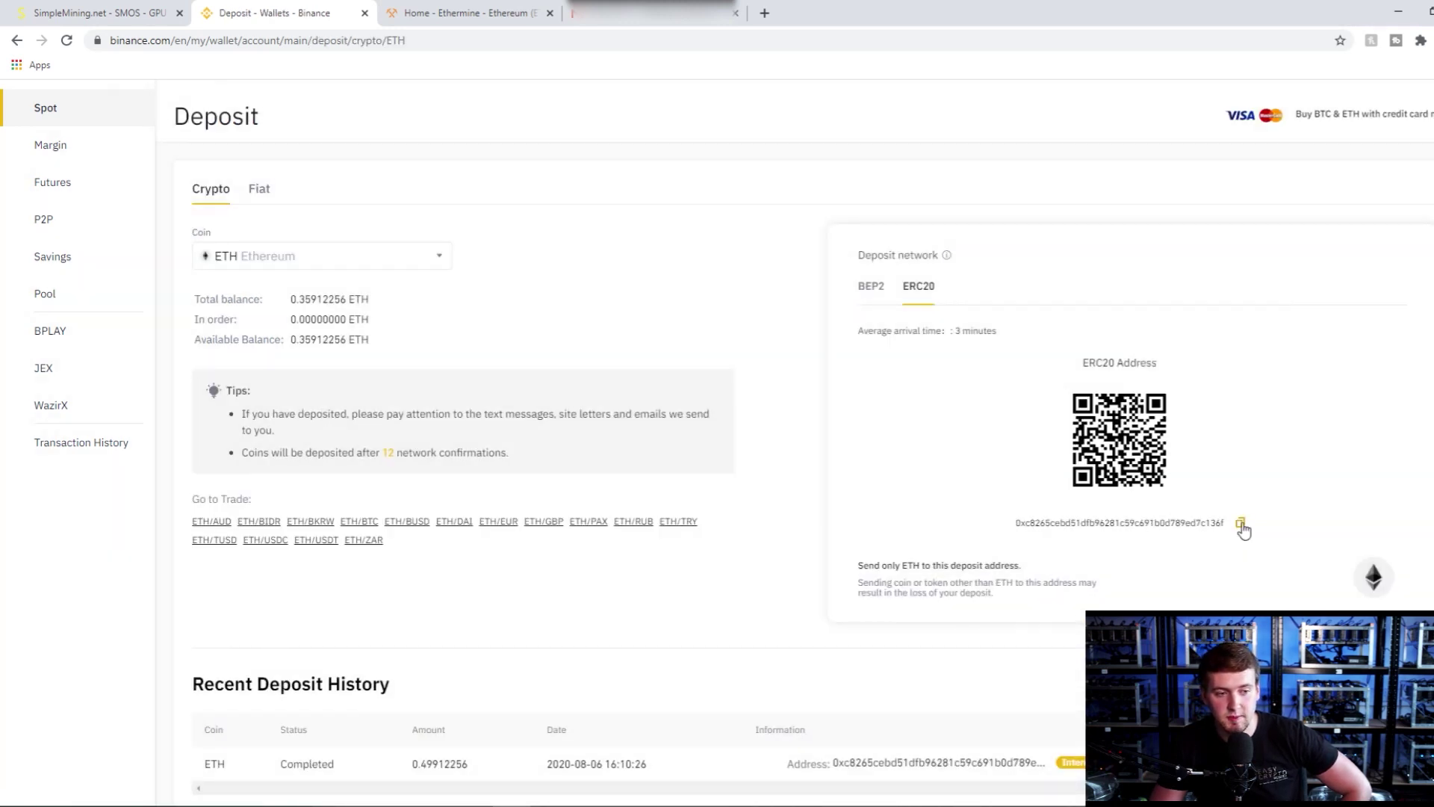
{"action": "left_click", "coordinate": [1242, 526]}
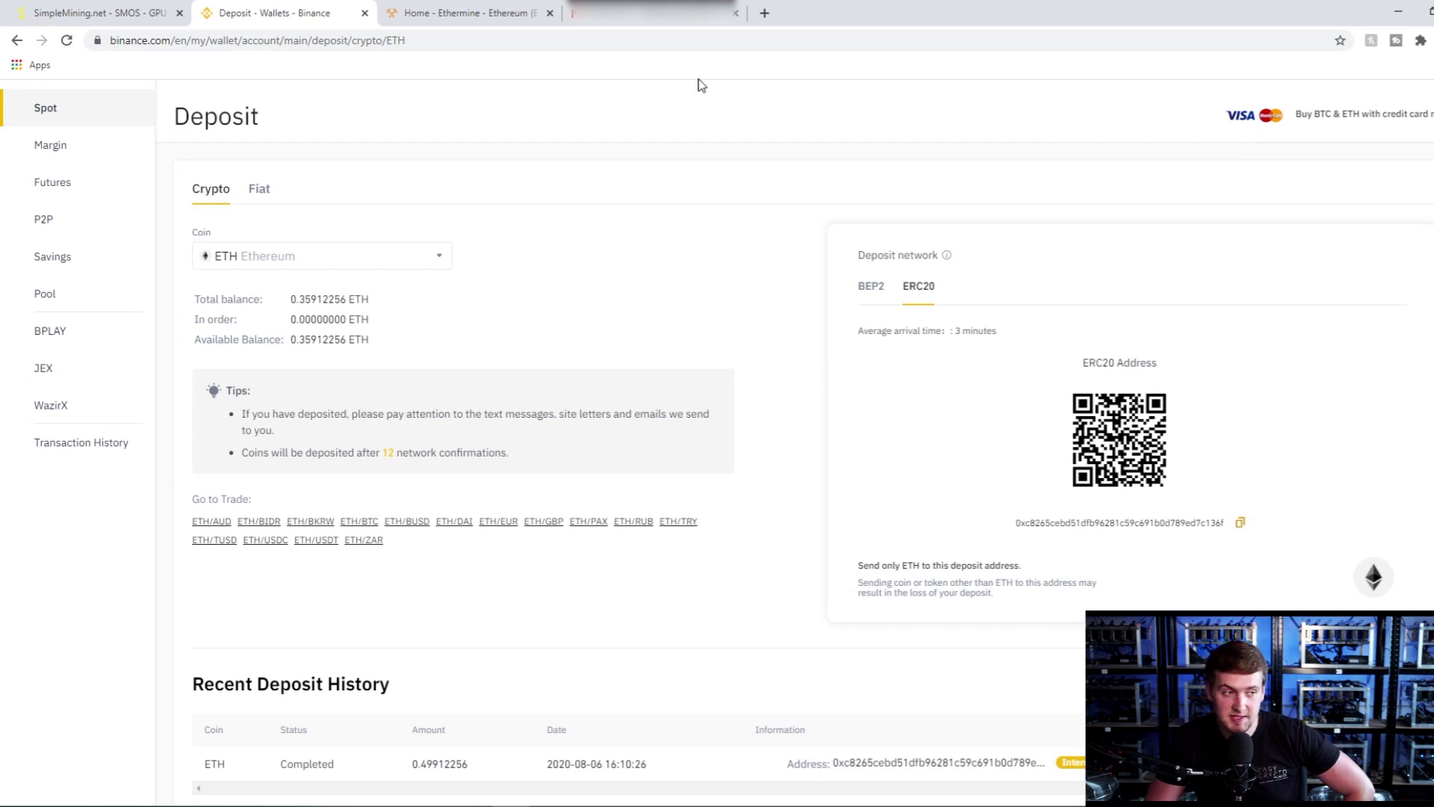
Switch to SimpleMining, open the rig's Ethereum group config and highlight the wallet address in the miner options.
{"action": "left_click", "coordinate": [63, 12]}
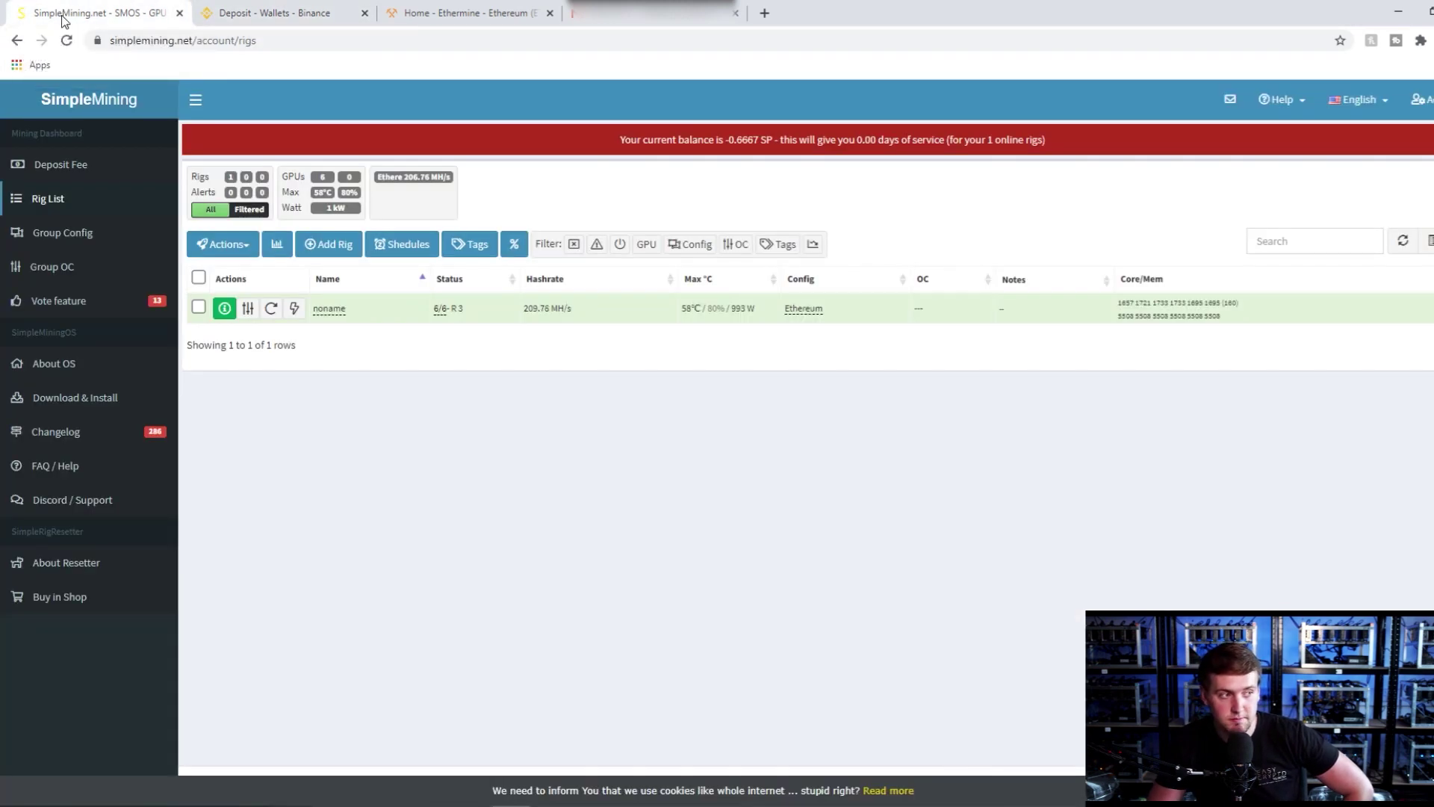
{"action": "mouse_move", "coordinate": [802, 313]}
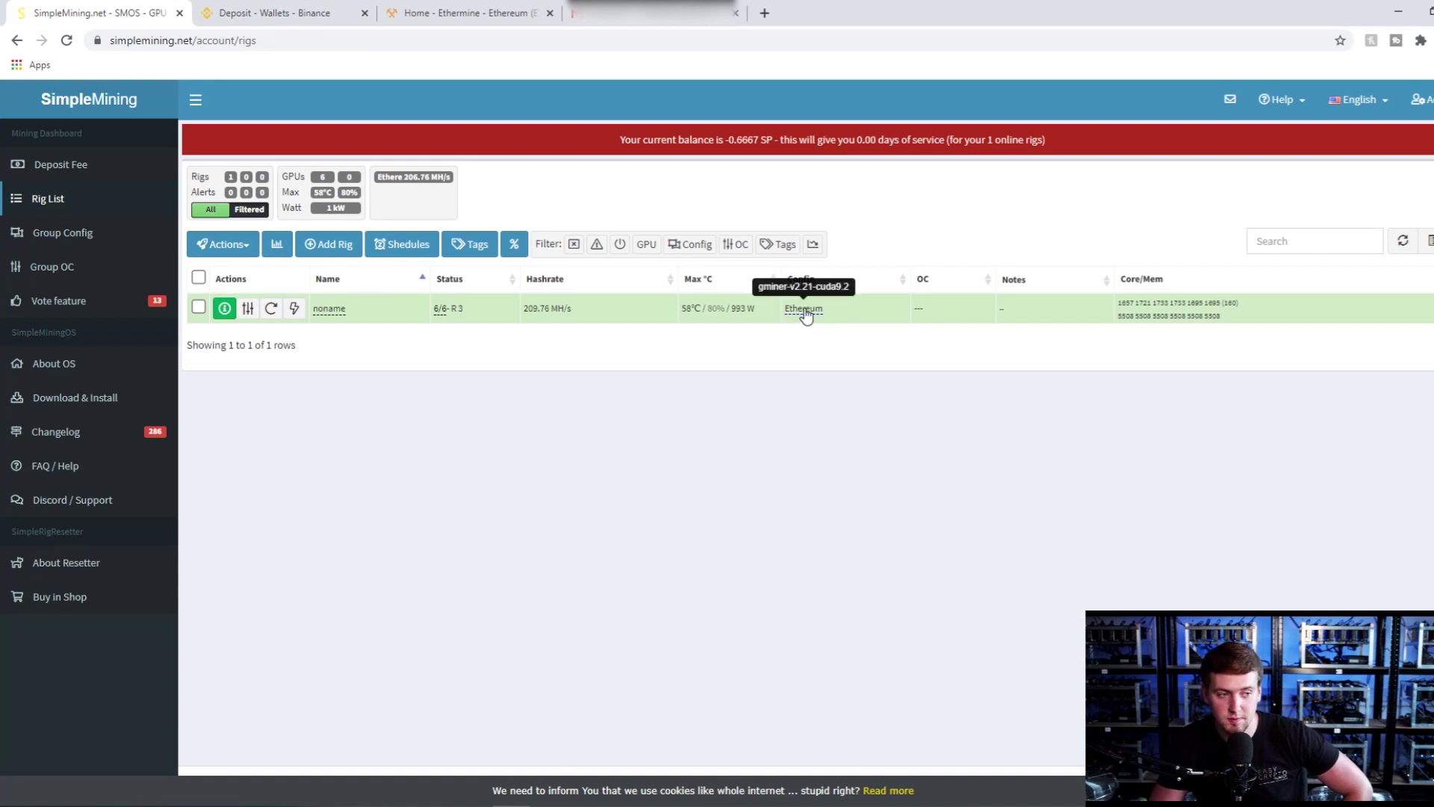
{"action": "left_click", "coordinate": [807, 312]}
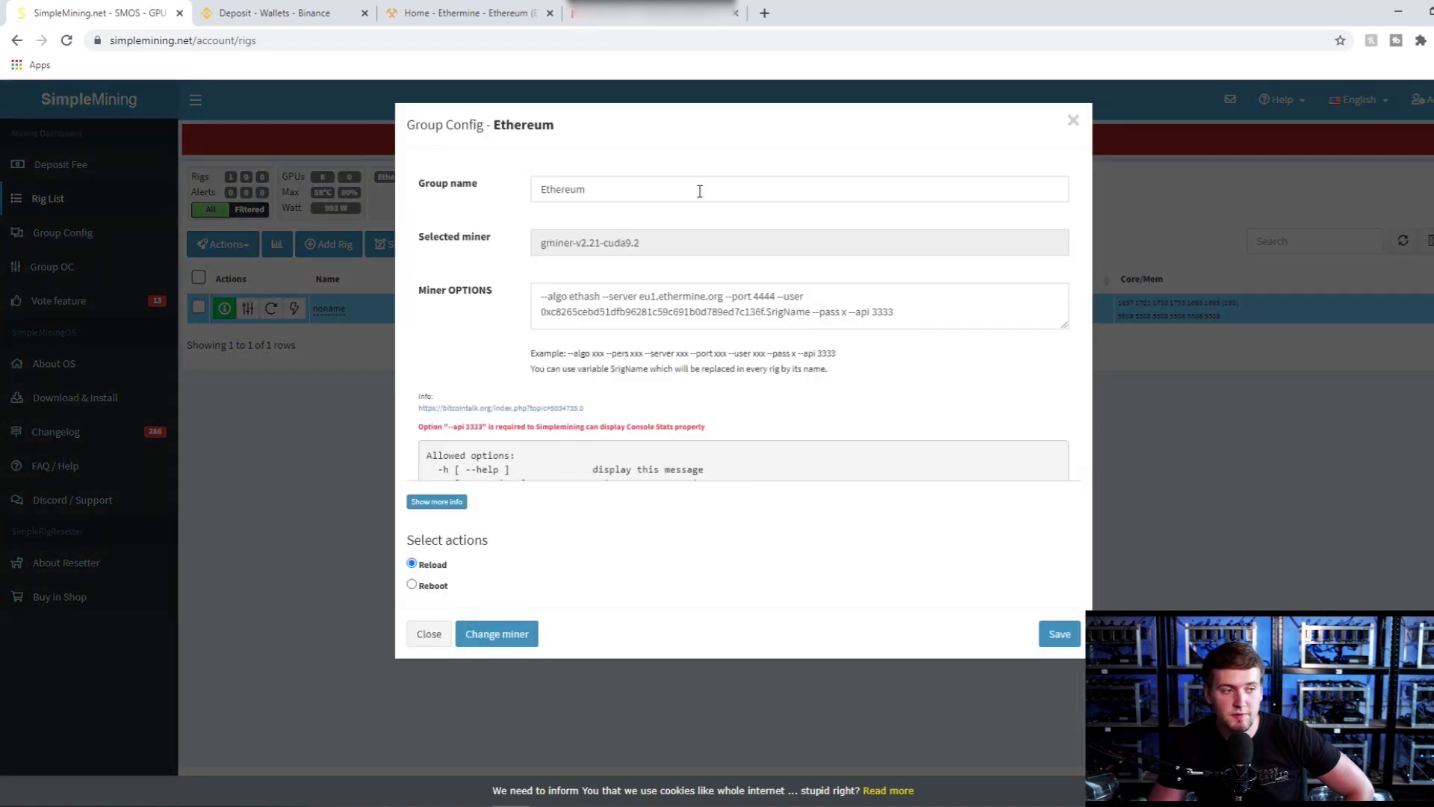
{"action": "left_click_drag", "start_coordinate": [542, 312], "coordinate": [763, 325]}
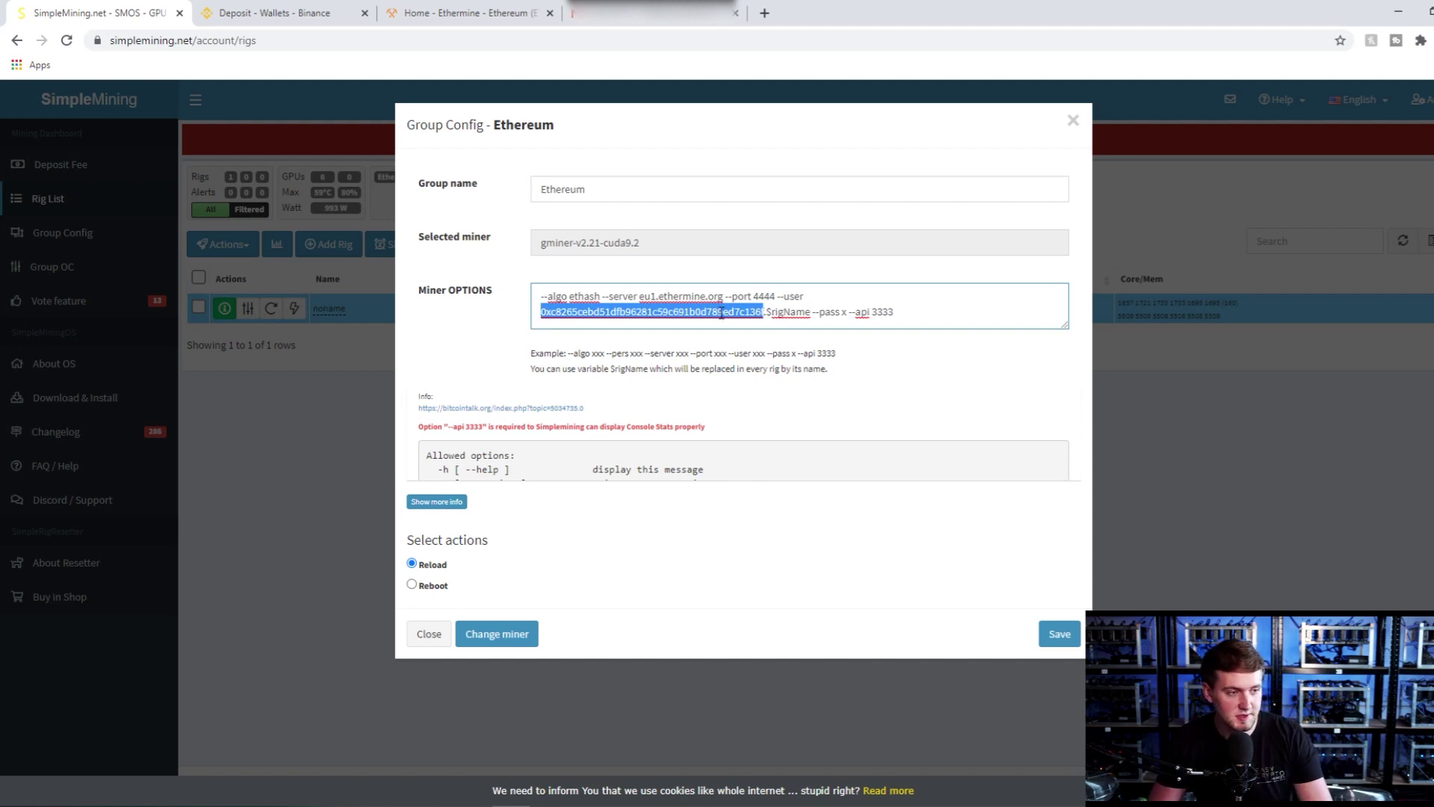
Switch to Ethermine, look up the miner by the copied wallet address and check its dashboard's hashrate and workers.
{"action": "left_click", "coordinate": [497, 13]}
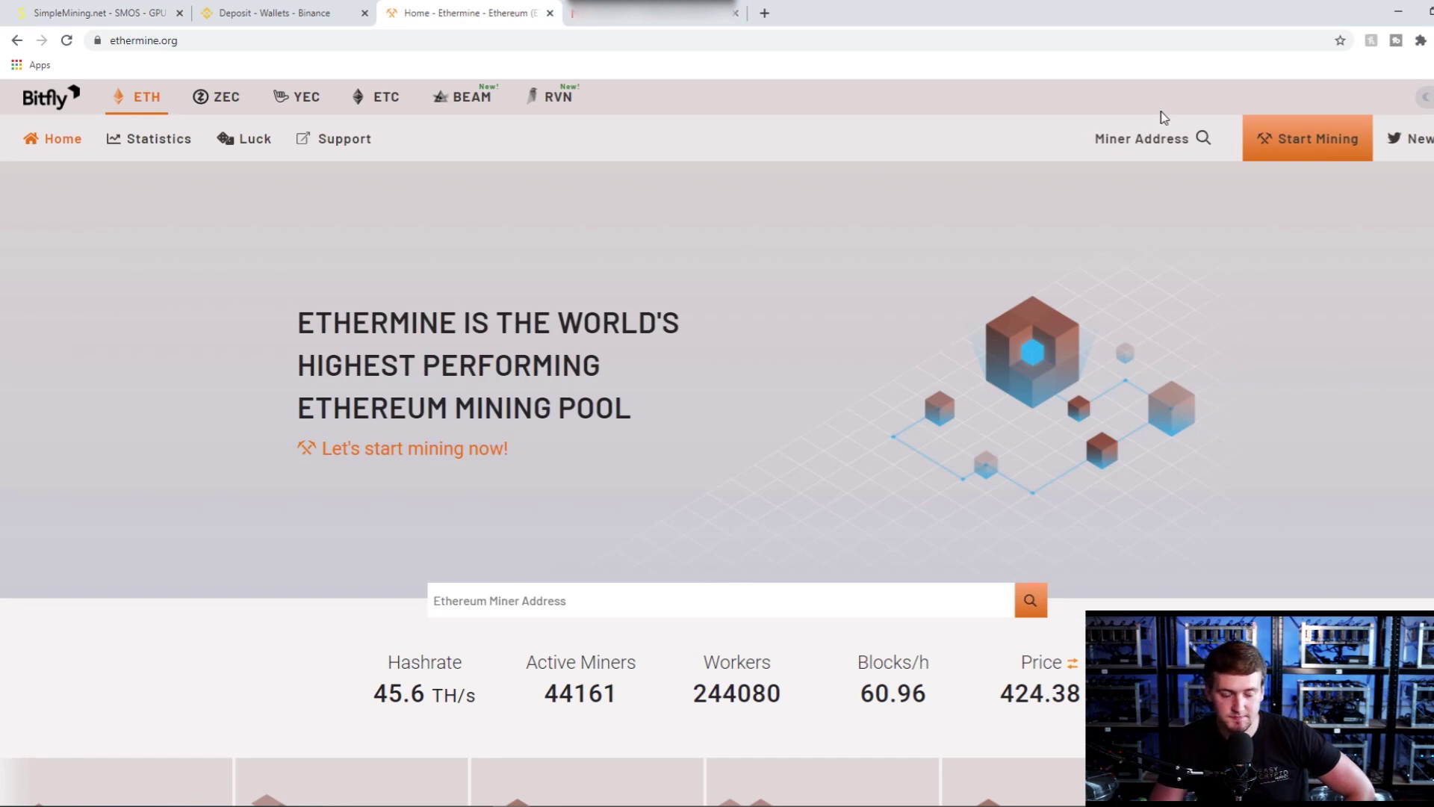
{"action": "left_click", "coordinate": [1149, 138]}
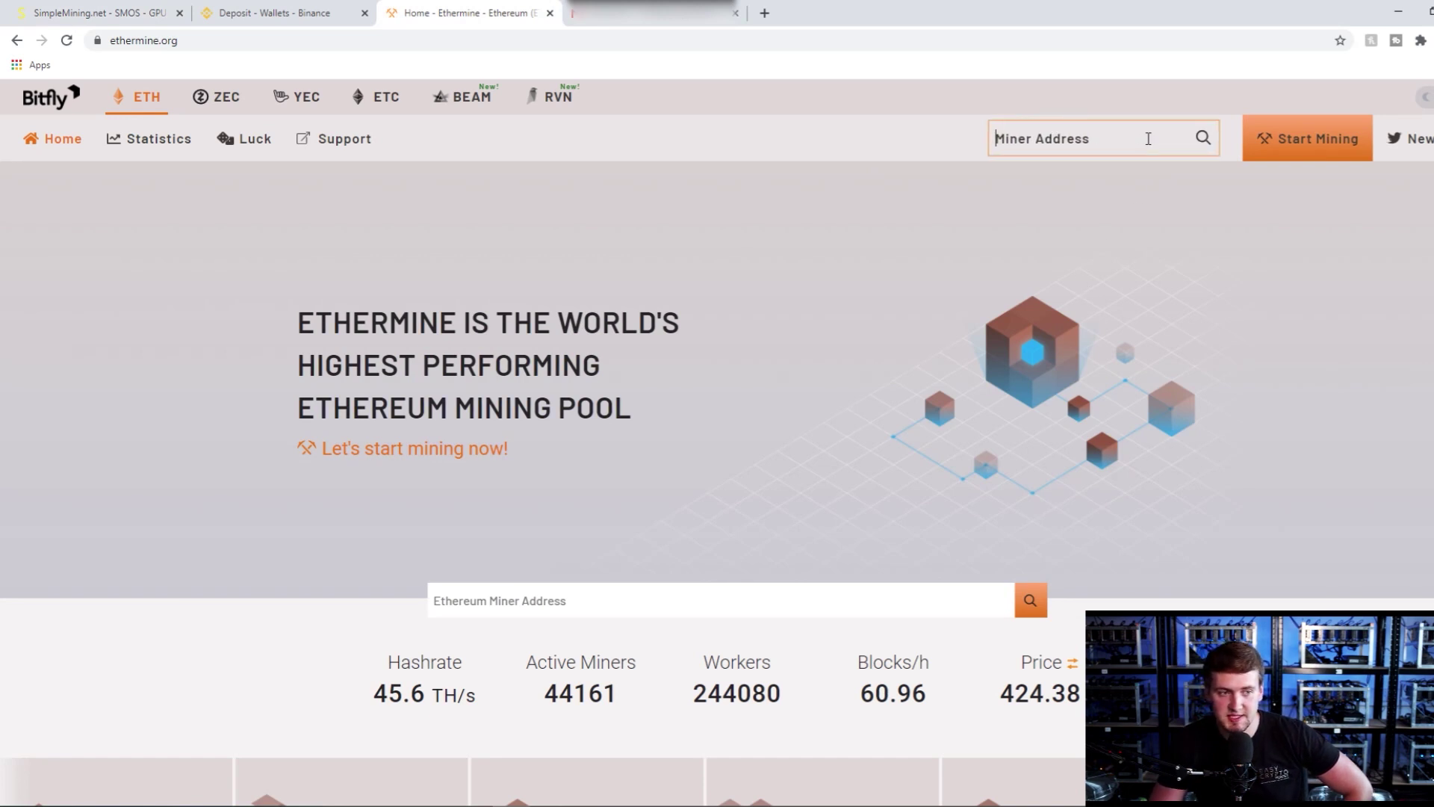
{"action": "key", "text": "ctrl+v"}
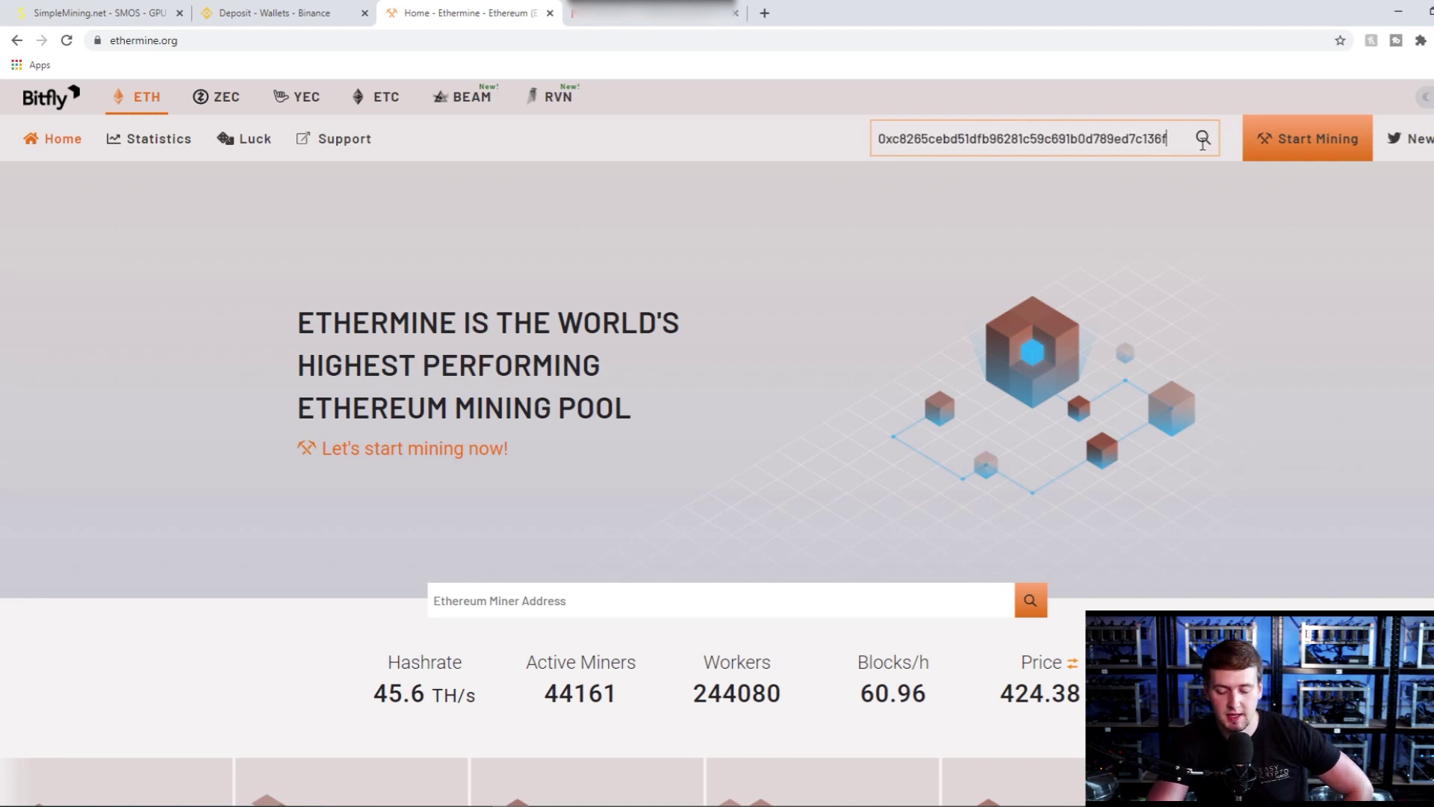
{"action": "left_click", "coordinate": [1203, 139]}
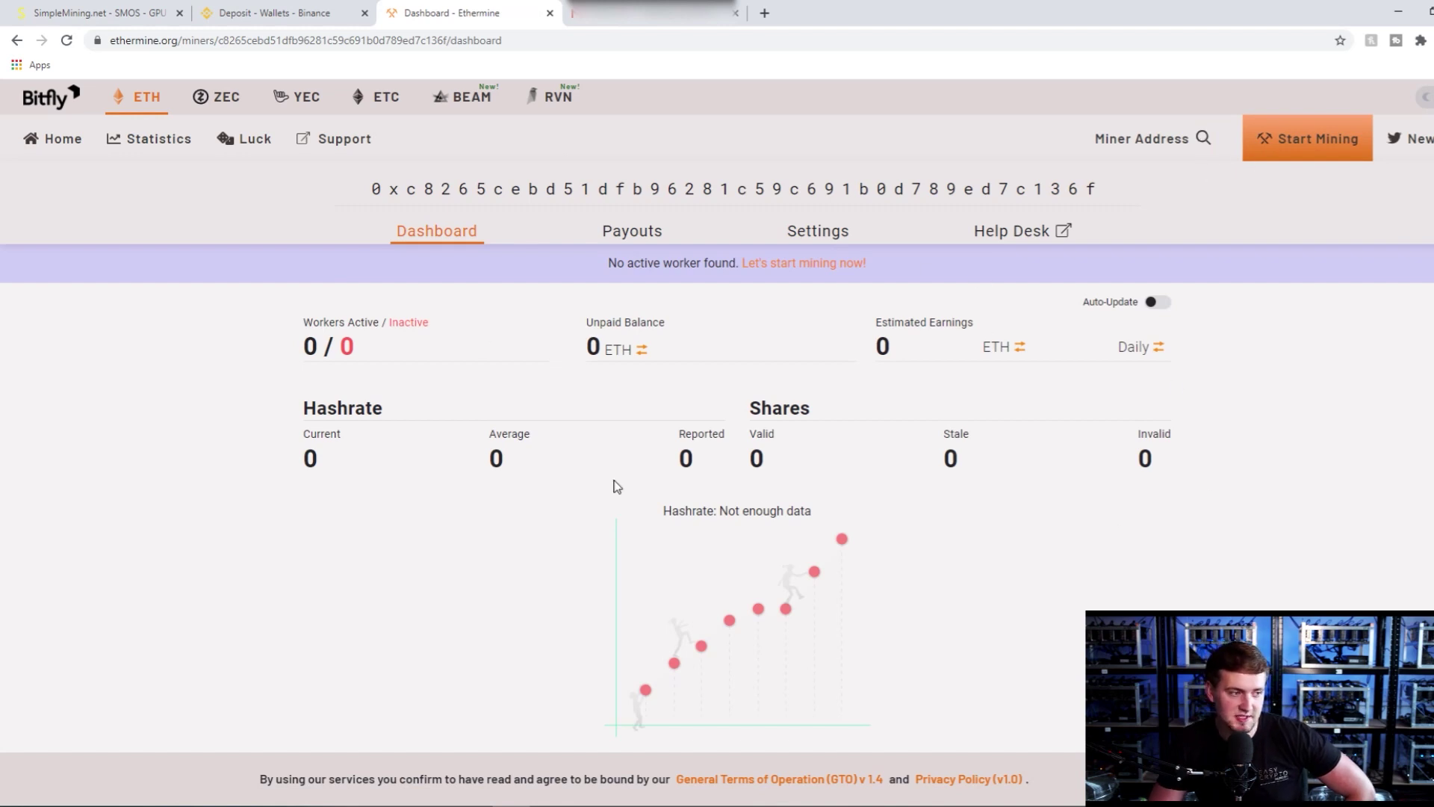
{"action": "mouse_move", "coordinate": [540, 418]}
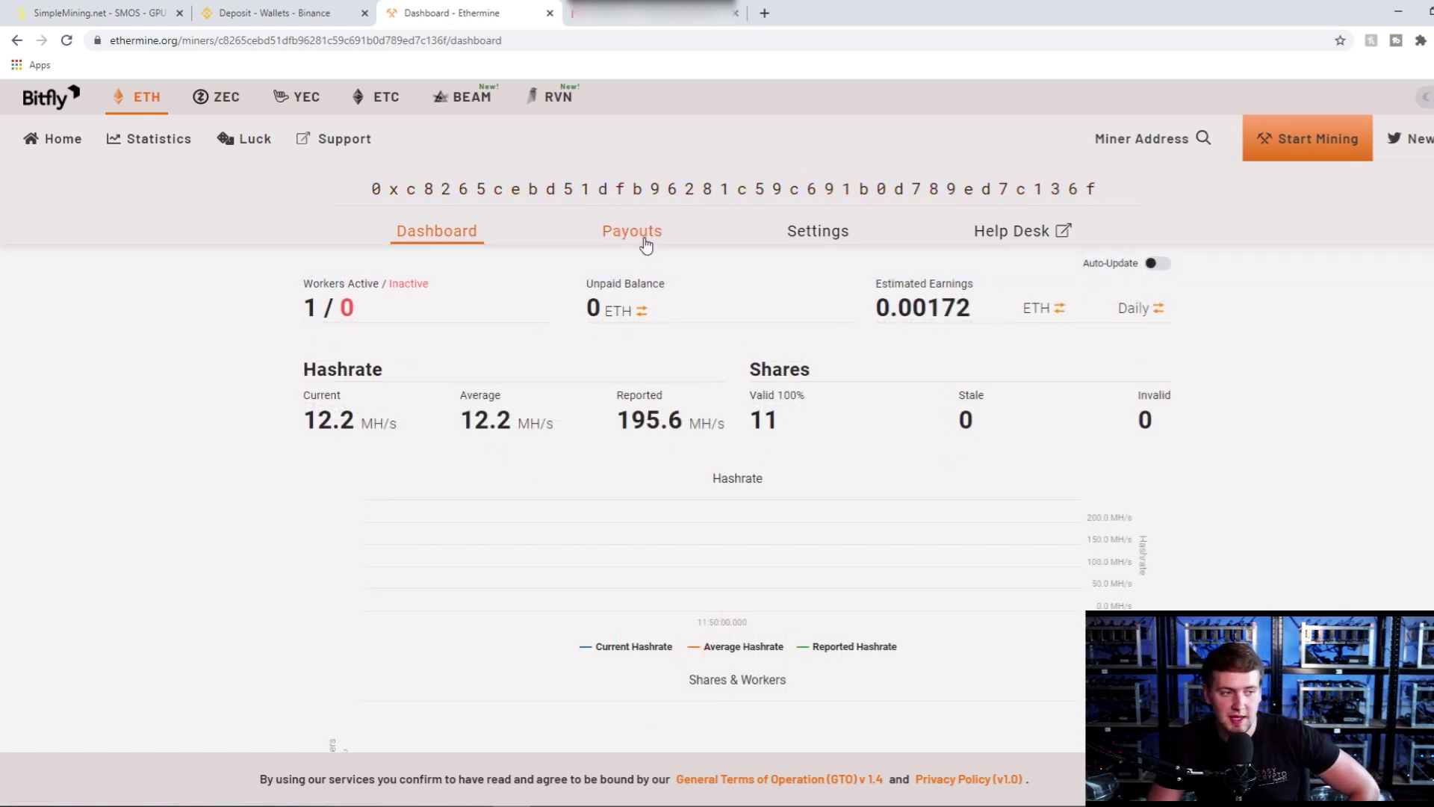
Open the miner's settings page on Ethermine with the e-mail and payment threshold options.
{"action": "left_click", "coordinate": [815, 236]}
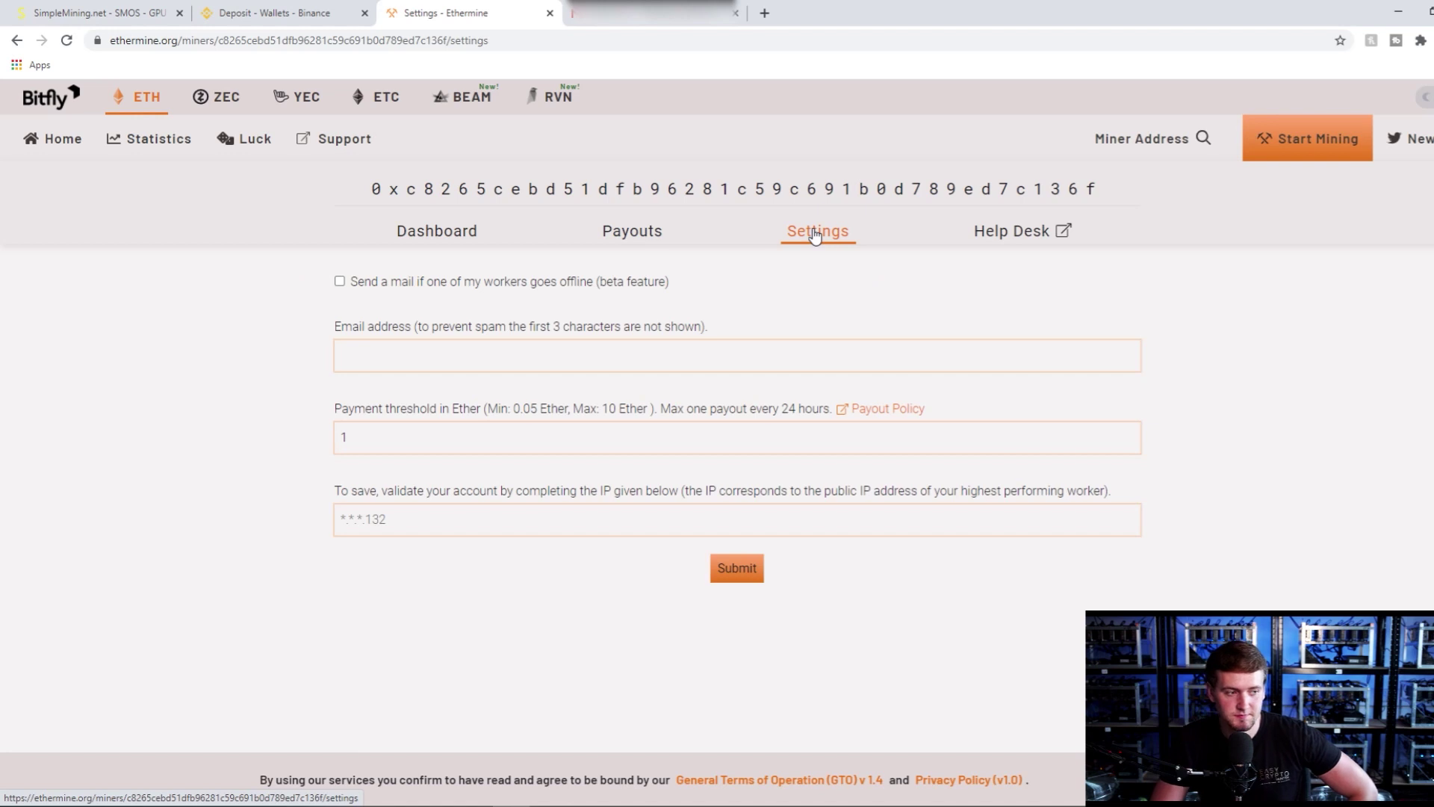